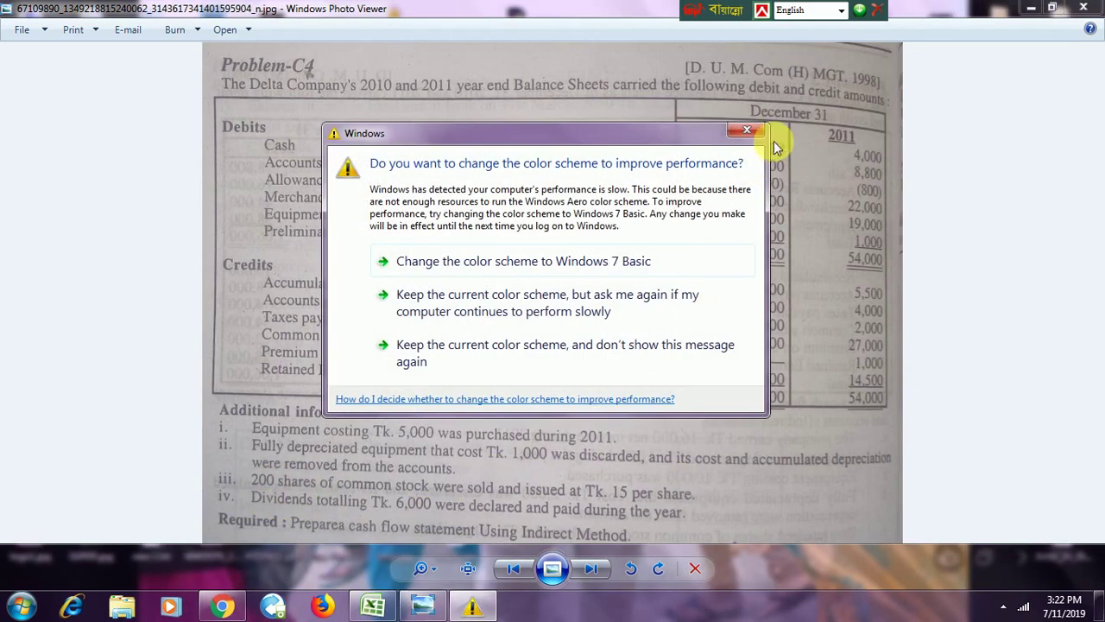
# Step: Dismiss the color scheme prompt and switch from the problem image to the cash flow workbook in Excel
pyautogui.click(760, 130)
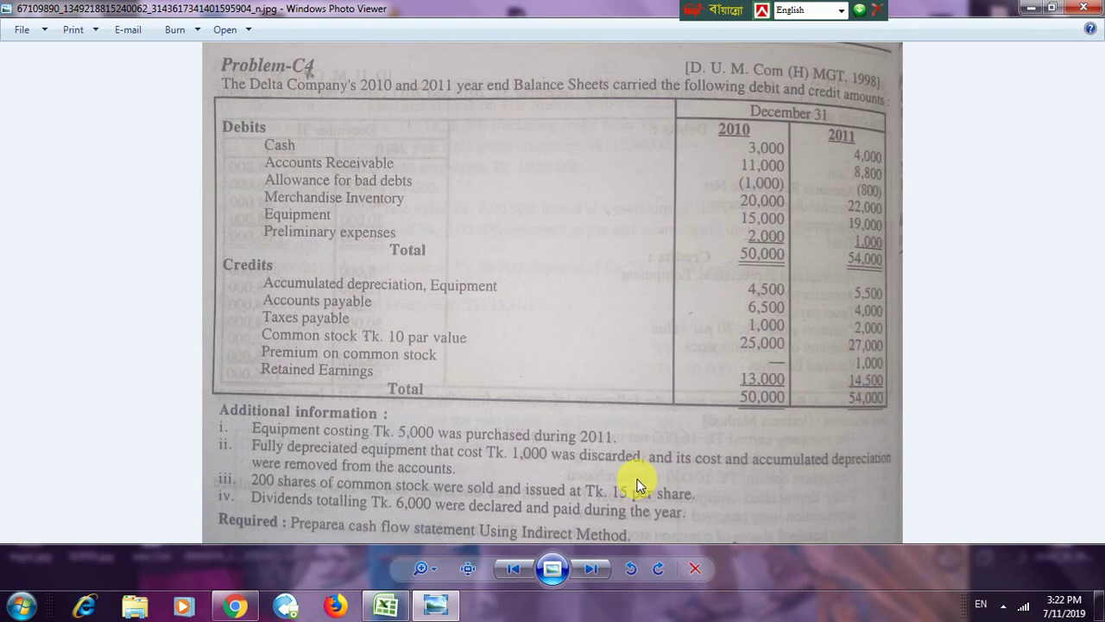
pyautogui.click(429, 607)
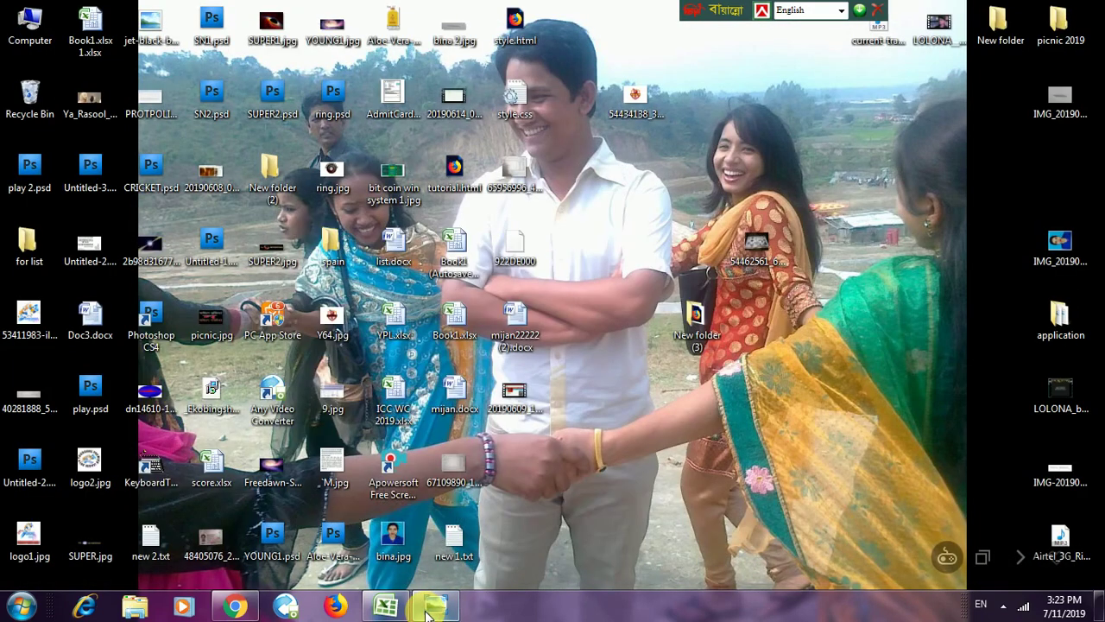
pyautogui.click(432, 607)
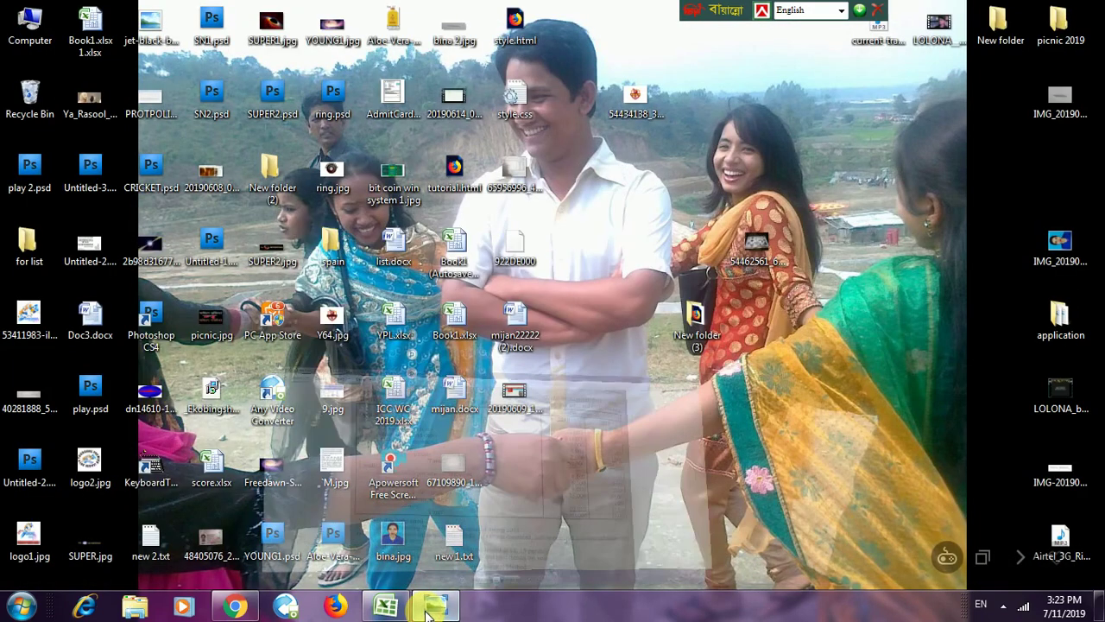
pyautogui.click(391, 611)
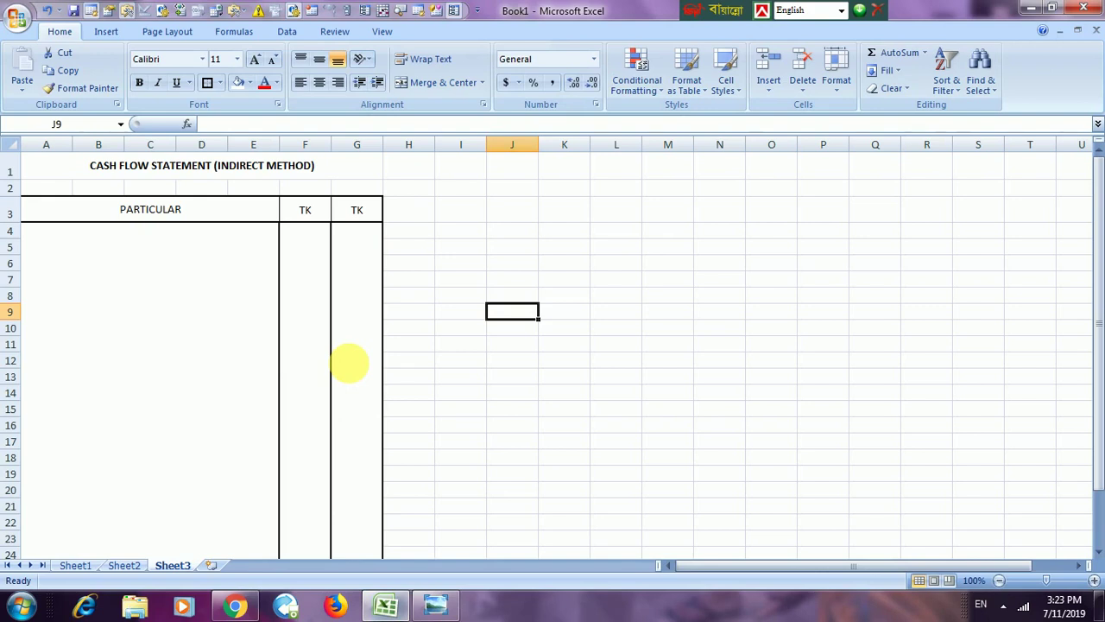
# Step: Enter the section heading "CASH FLOW FROM OPERATING ACTIVITIES:" in cell A4, dismissing the browser notification
pyautogui.click(50, 238)
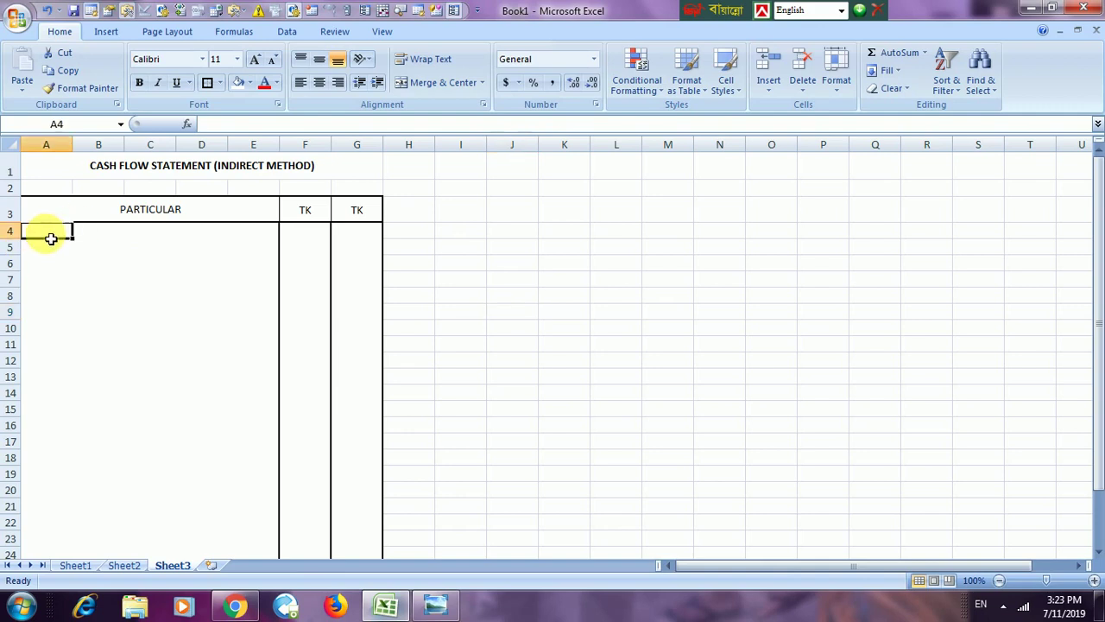
pyautogui.write('CAS')
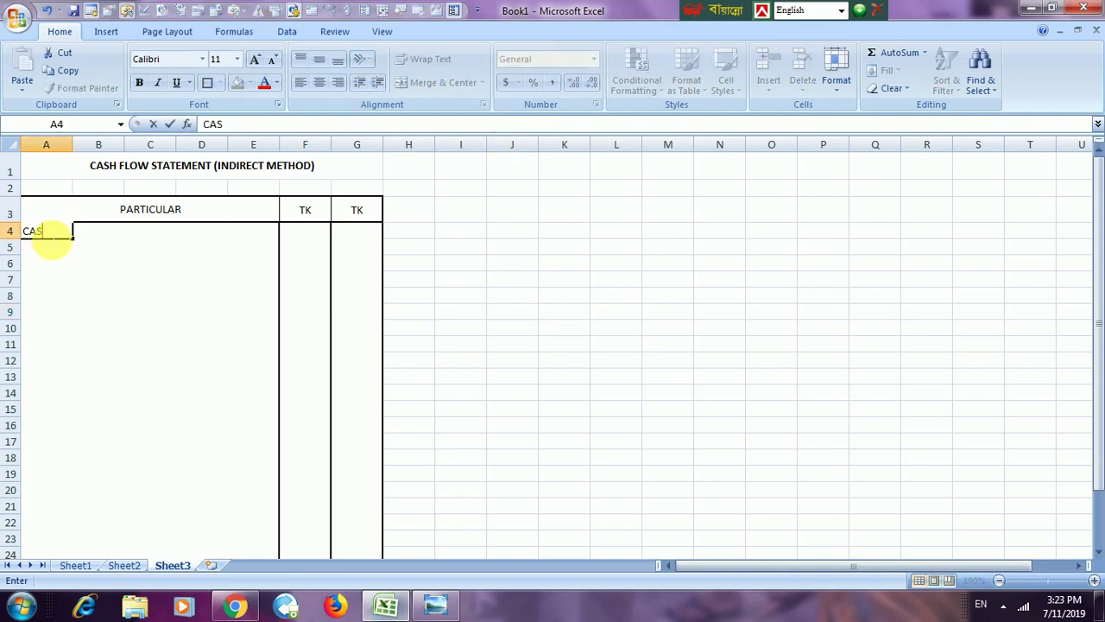
pyautogui.write('H FLOW')
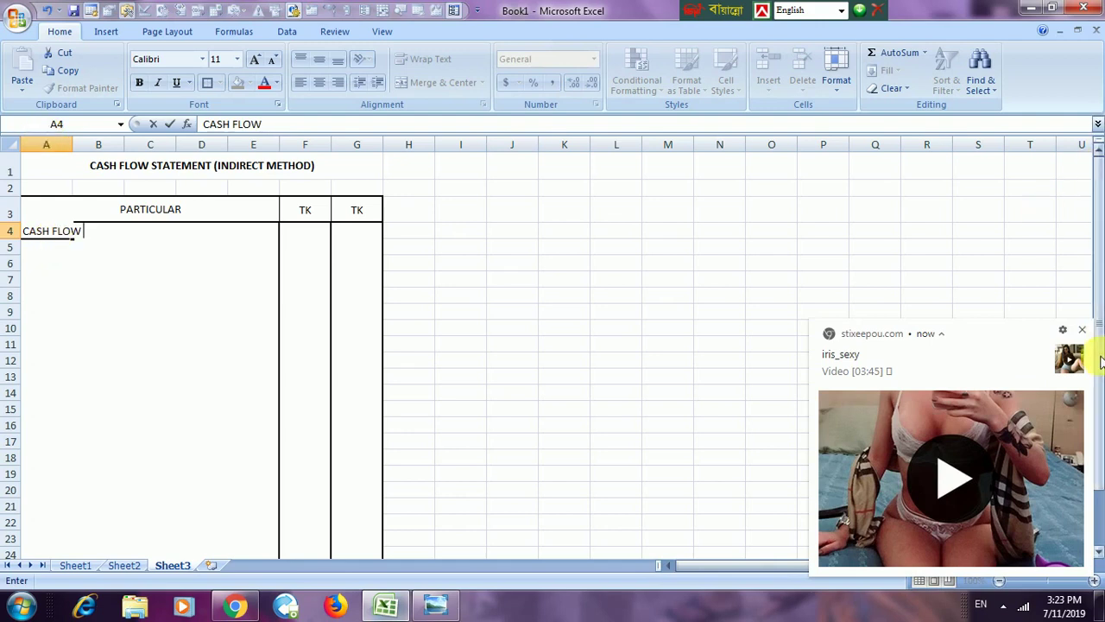
pyautogui.click(1080, 329)
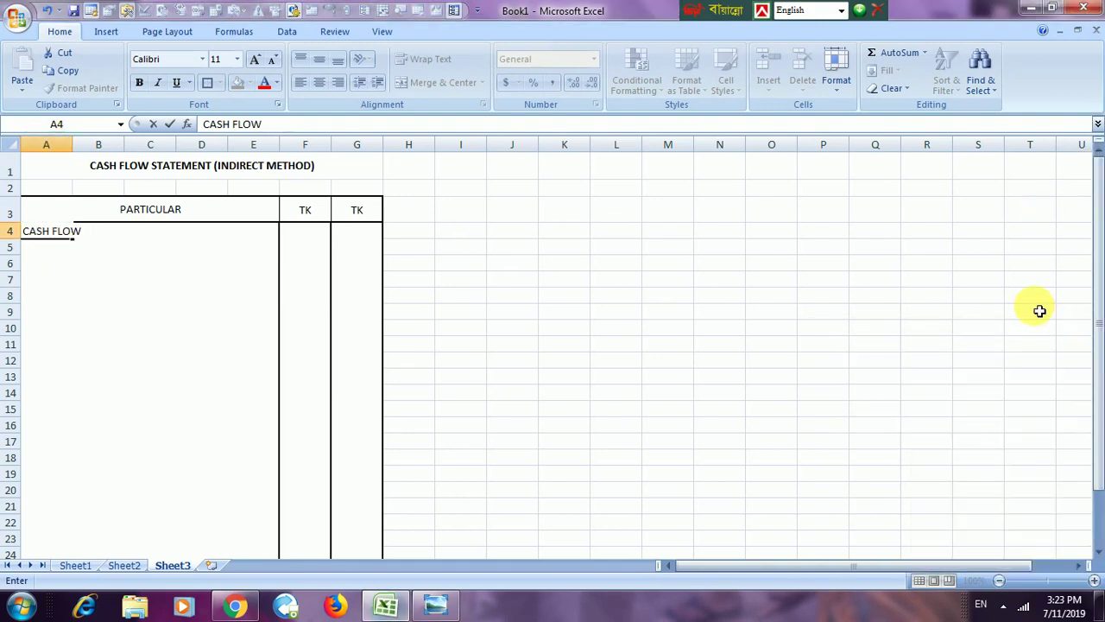
pyautogui.write('FROM OPE')
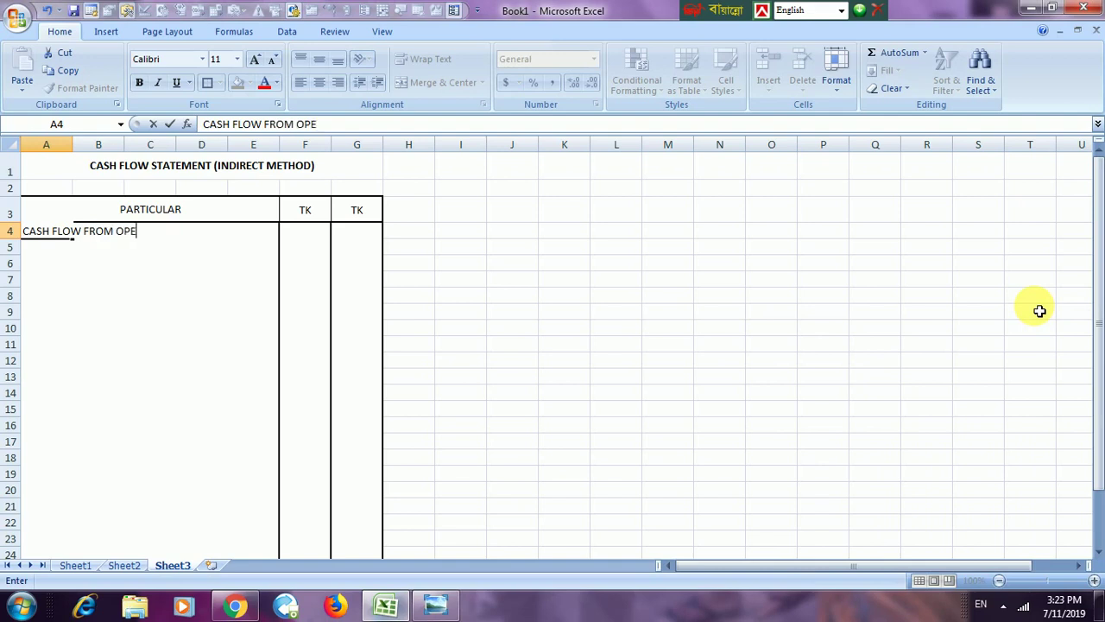
pyautogui.write('RATING A')
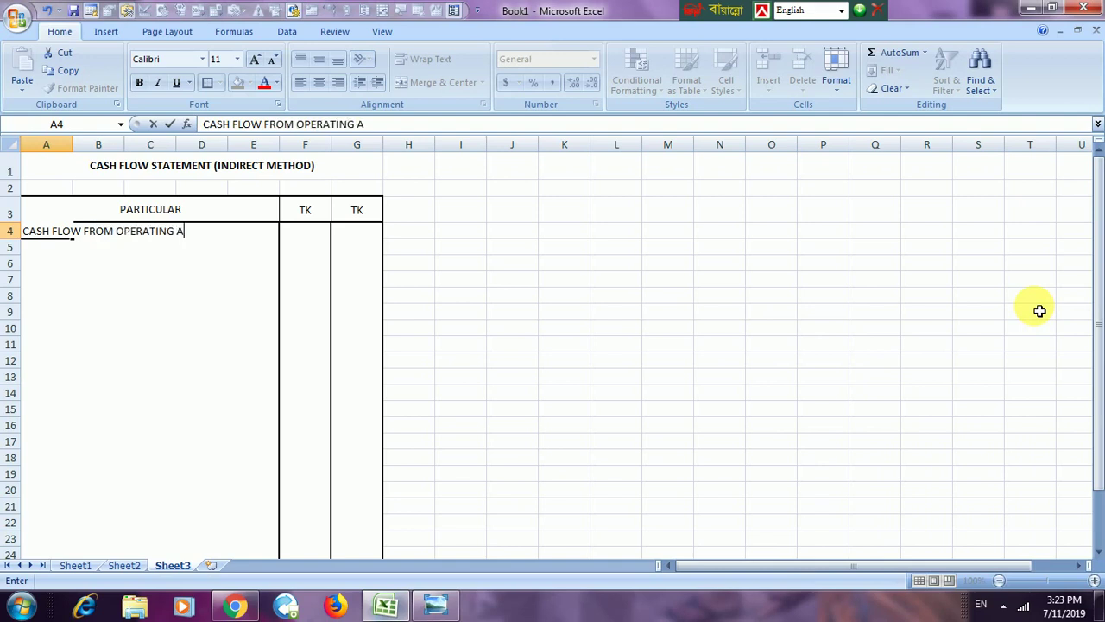
pyautogui.write('CTIVITIES')
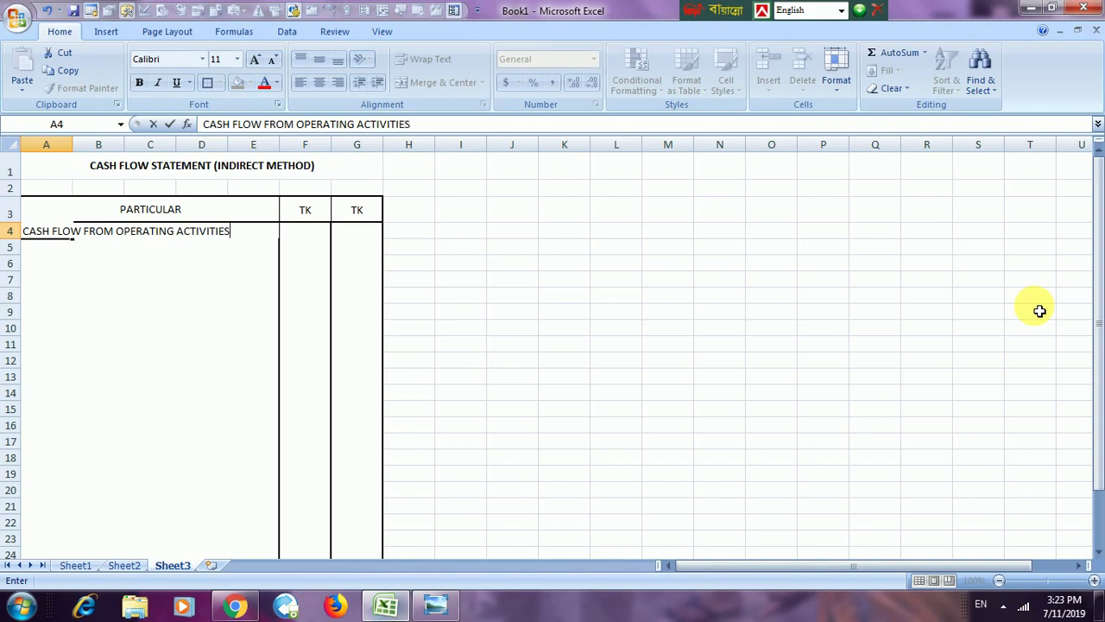
pyautogui.write(':')
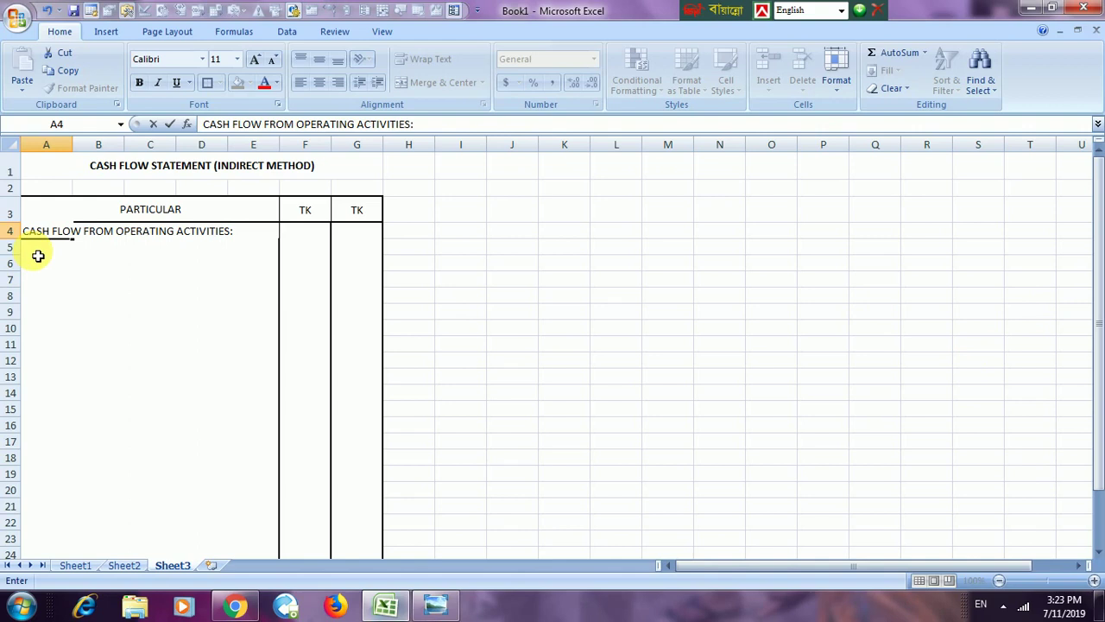
pyautogui.press('Return')
# Step: Enter the line item "NET INCOME" in cell A5
pyautogui.write('NE')
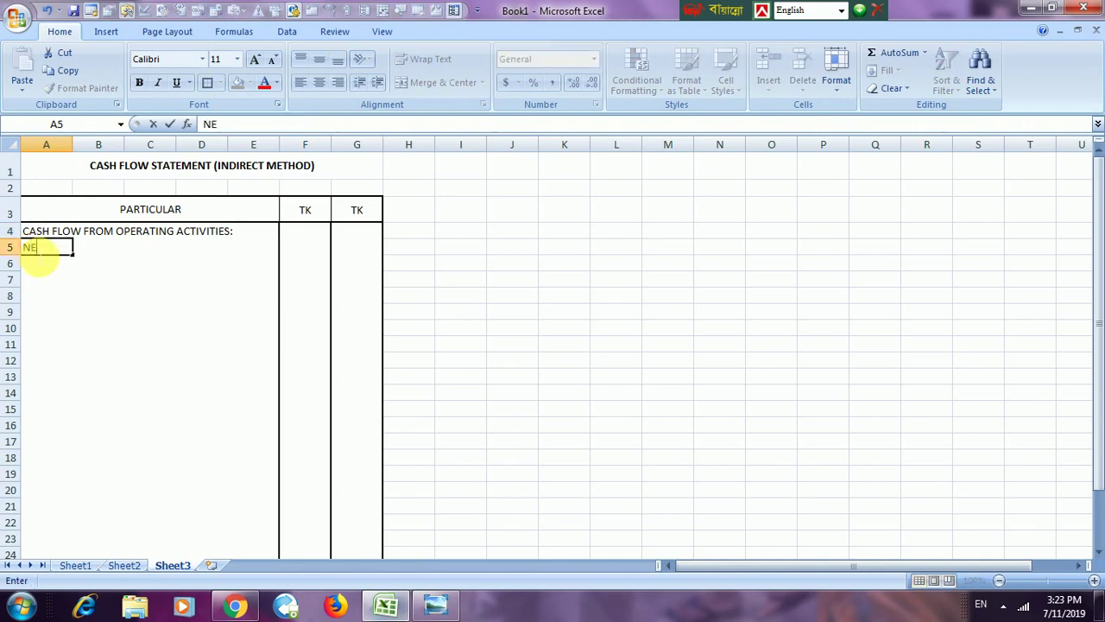
pyautogui.write('T INCOME')
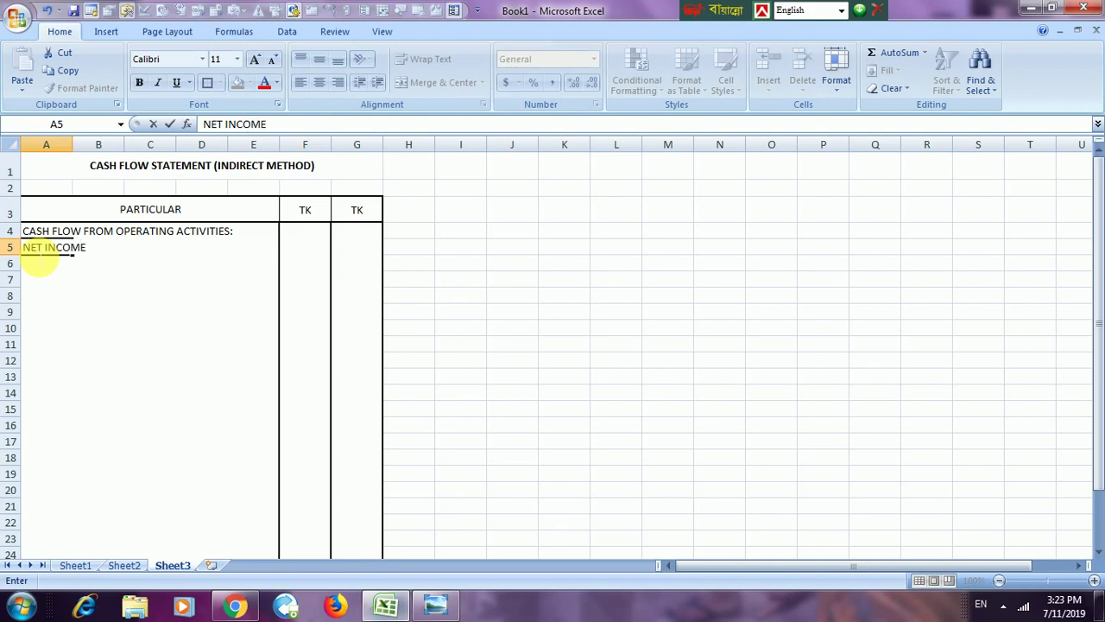
pyautogui.hotkey('ctrl', 'Return')
# Step: Enter "ADJUSTMENT TO RECONCILE TO NET INCOME TO NET CASH PROVIDED BY OPERATING ACTIVITIES" in cell A6
pyautogui.click(40, 261)
pyautogui.write('ADJ')
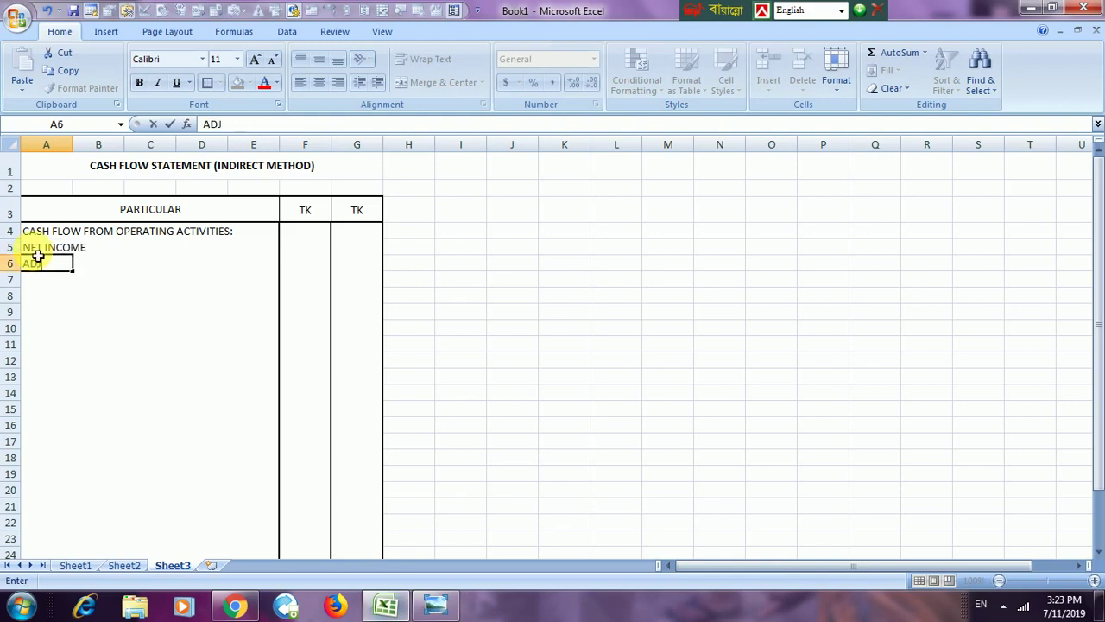
pyautogui.write('USTMENT ')
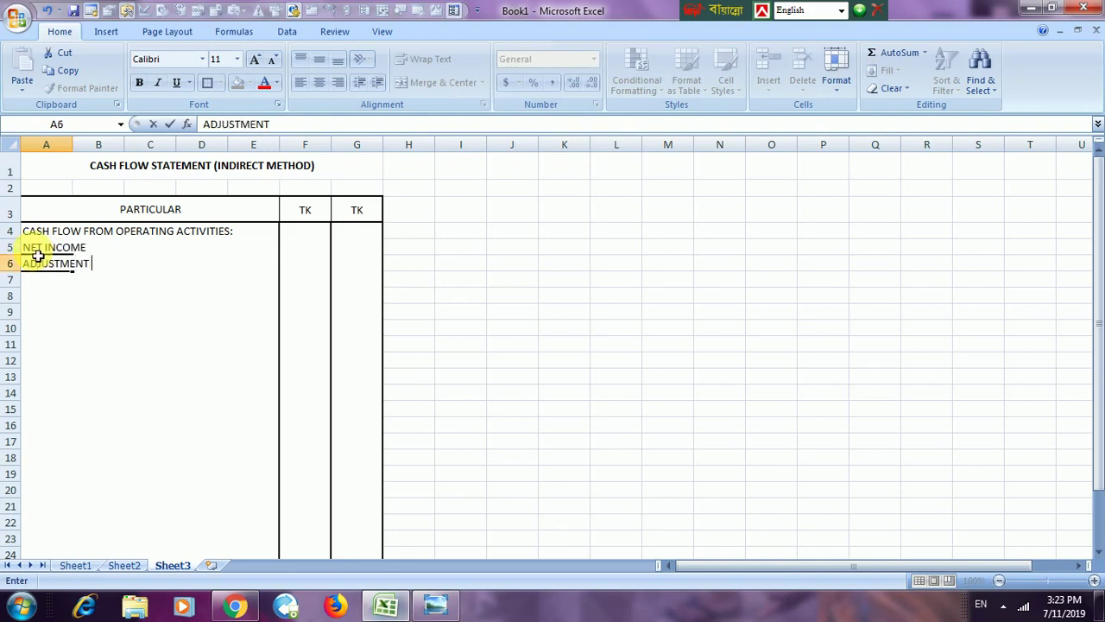
pyautogui.write('TO RECONCIL')
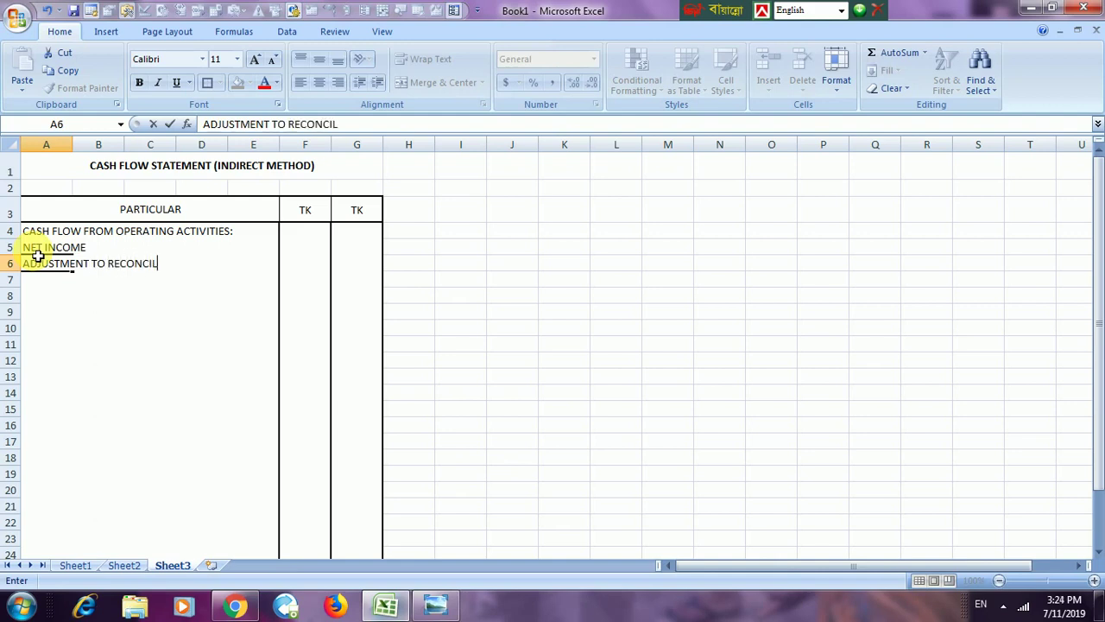
pyautogui.write('E')
pyautogui.press('BackSpace')
pyautogui.write('E TO')
pyautogui.write('NET C')
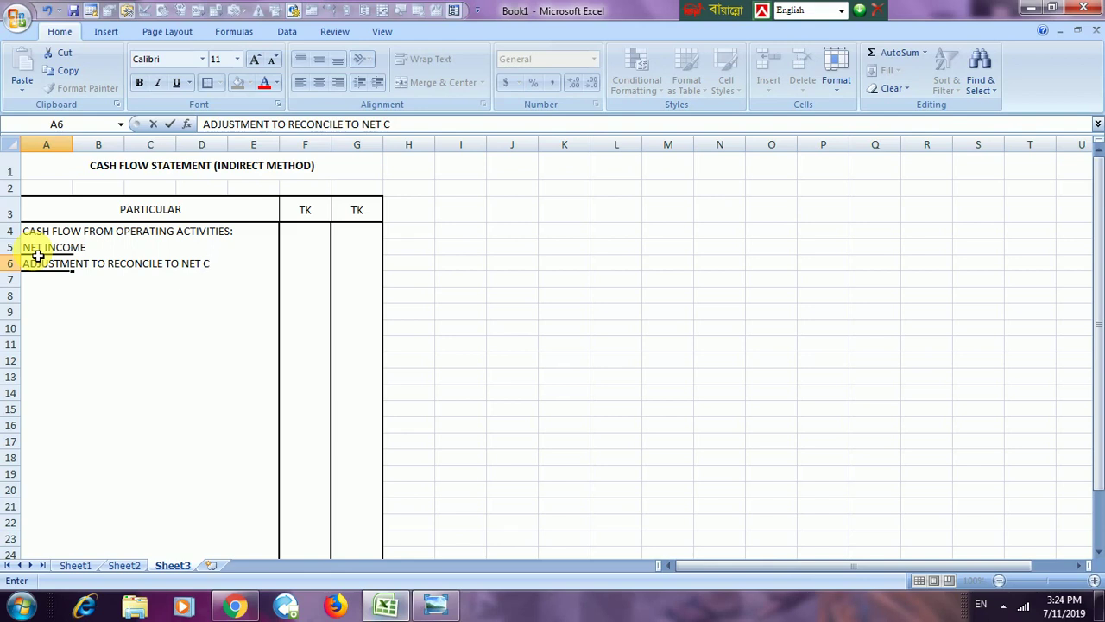
pyautogui.press('BackSpace')
pyautogui.write('INCOME')
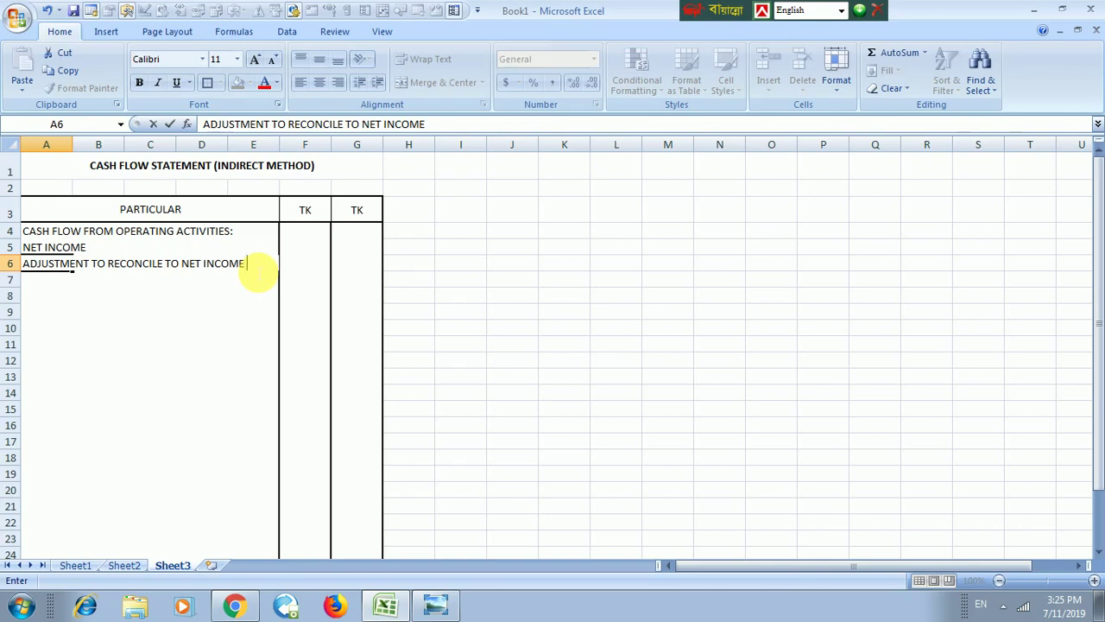
pyautogui.write('TO ')
pyautogui.write('N')
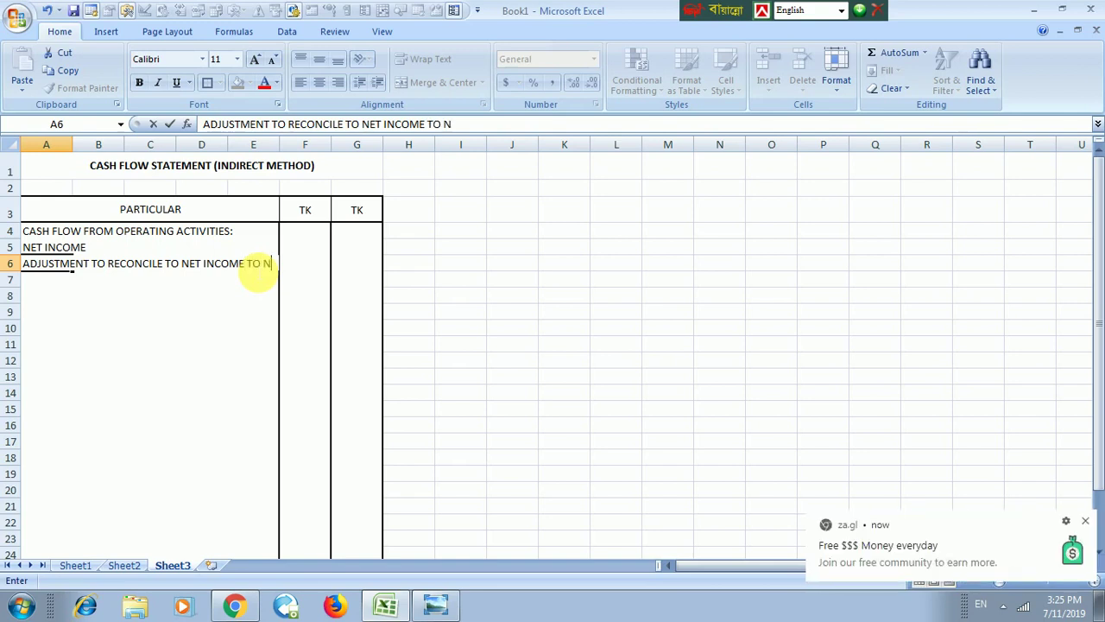
pyautogui.write('ET CASH PROVIDED')
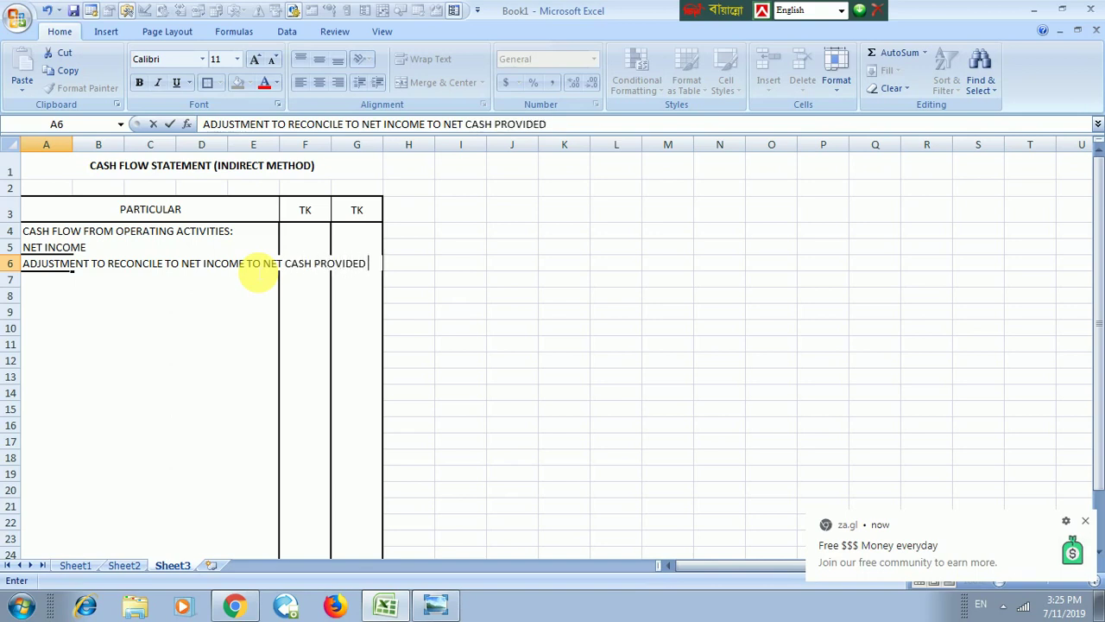
pyautogui.write(' BY OPERATIN')
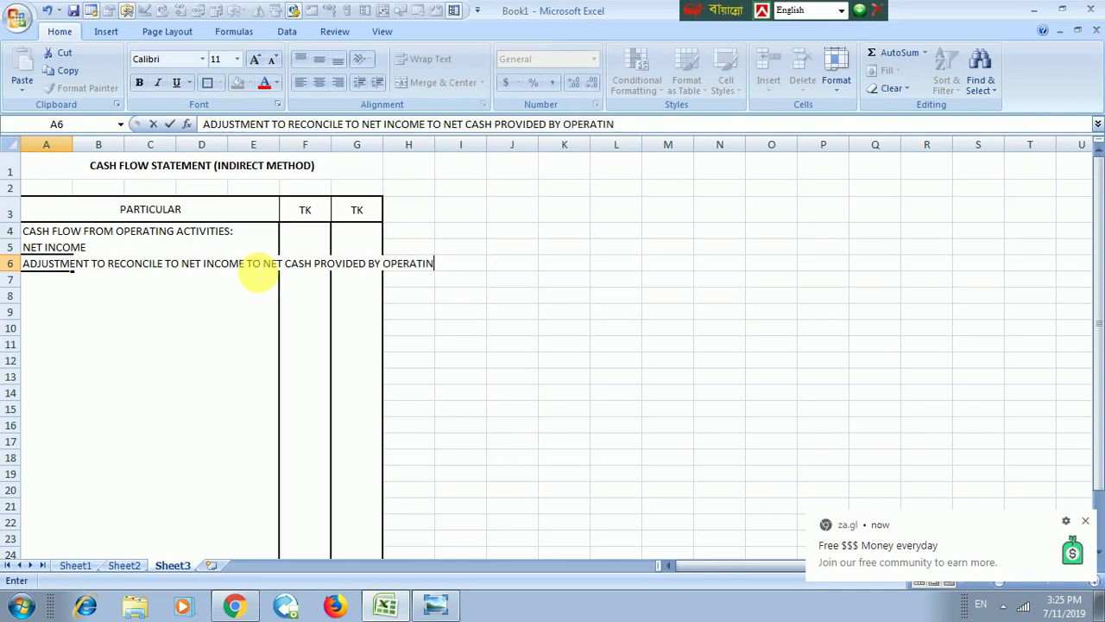
pyautogui.write('G ACTIVITIES')
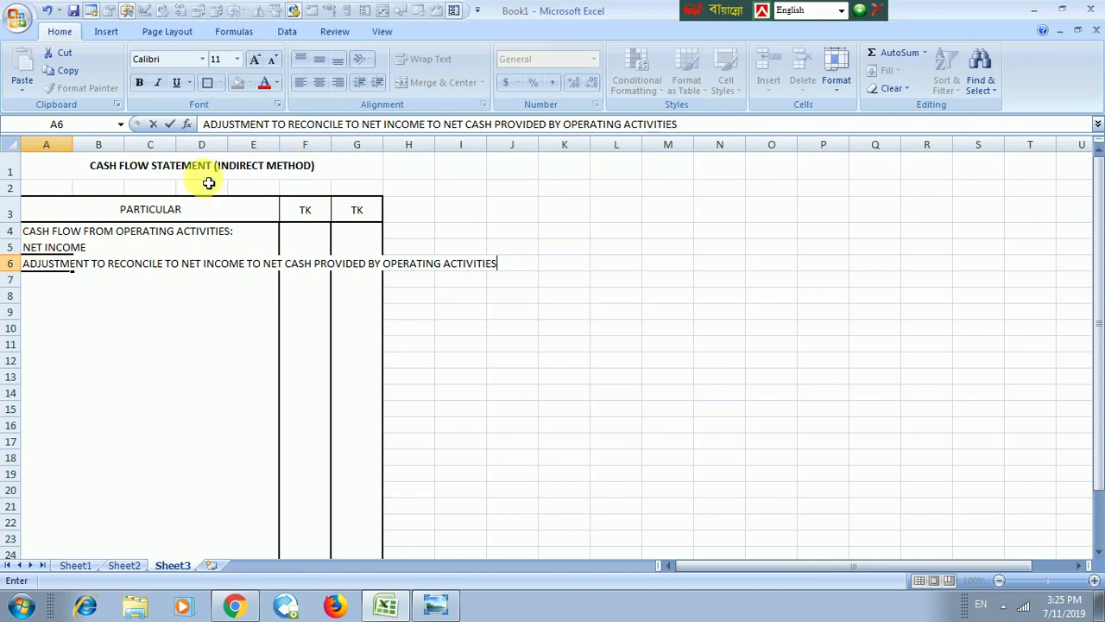
pyautogui.click(432, 176)
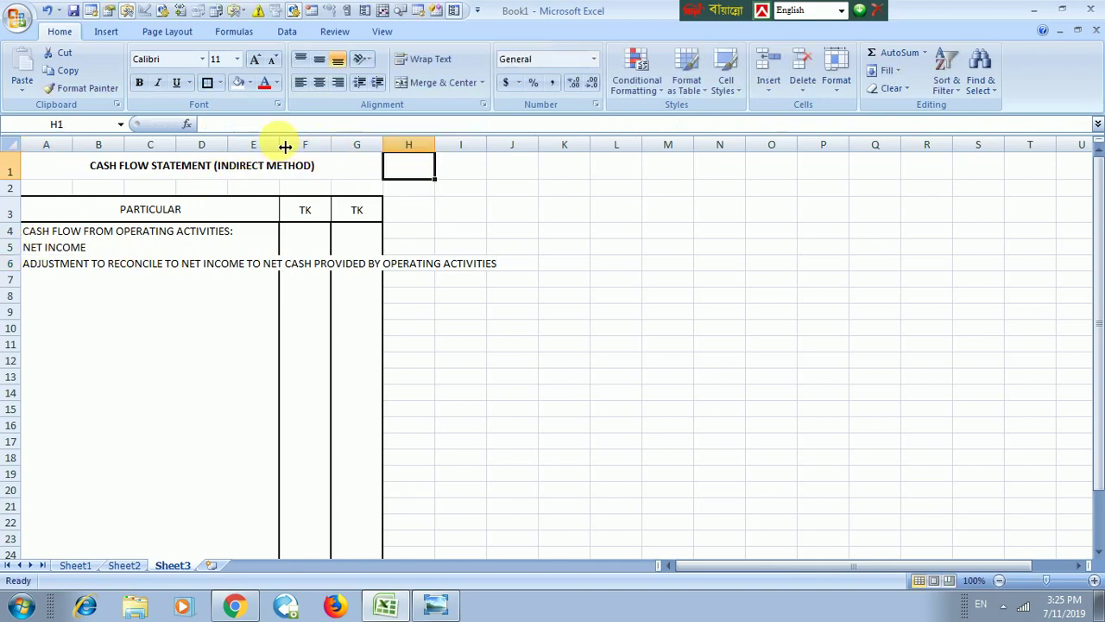
# Step: Widen column E to fit the long adjustment line and widen the two TK columns, F and G
pyautogui.moveTo(285, 147); pyautogui.dragTo(503, 169)
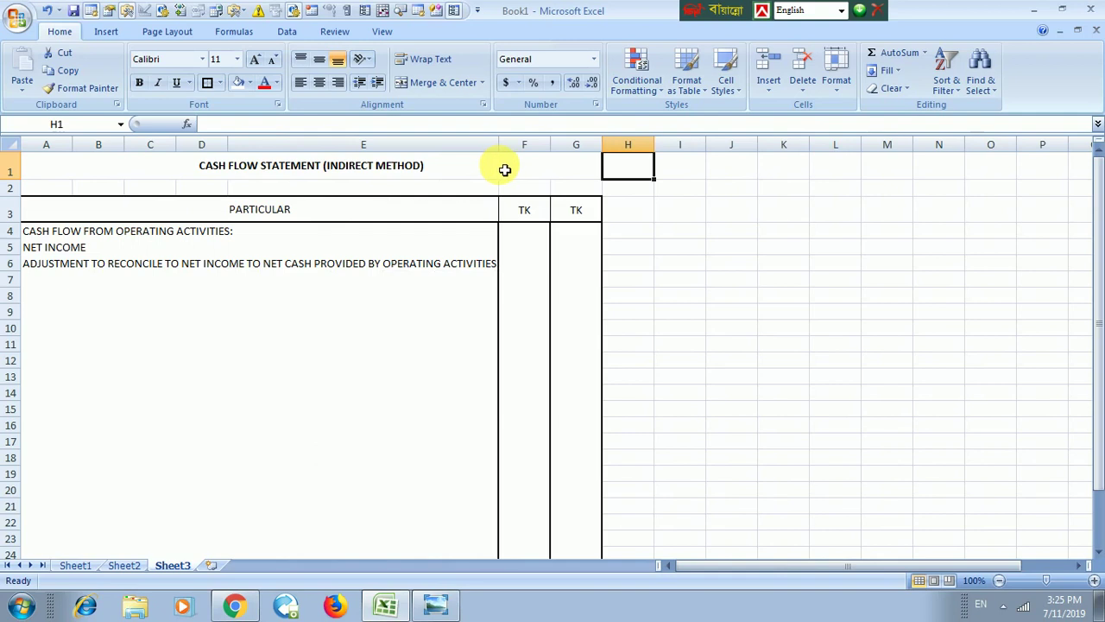
pyautogui.moveTo(503, 150); pyautogui.dragTo(517, 152)
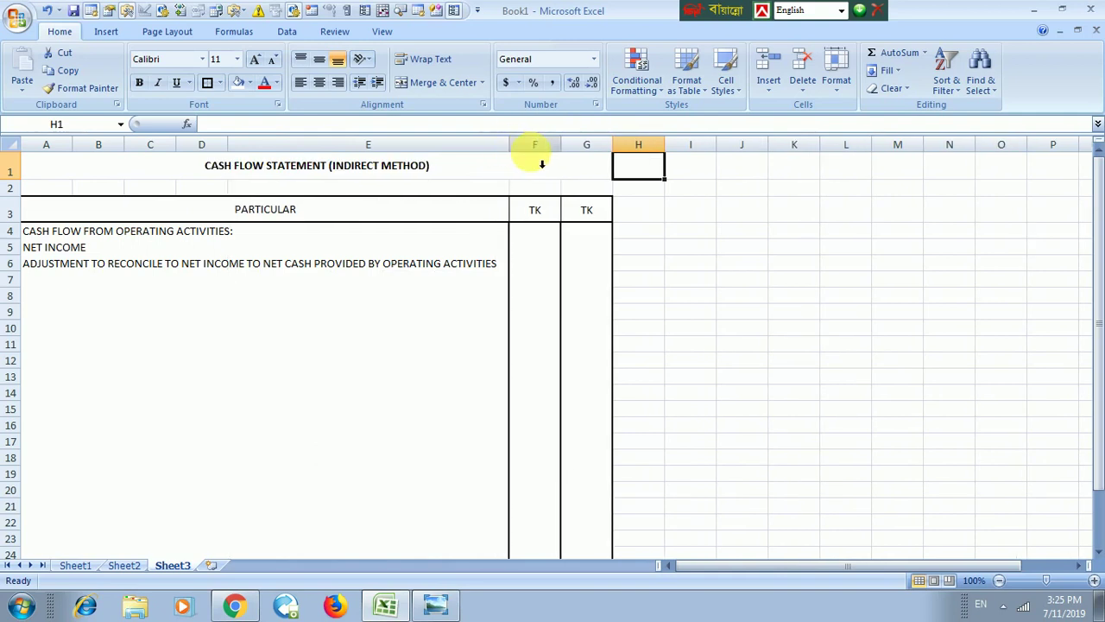
pyautogui.moveTo(564, 148); pyautogui.dragTo(649, 151)
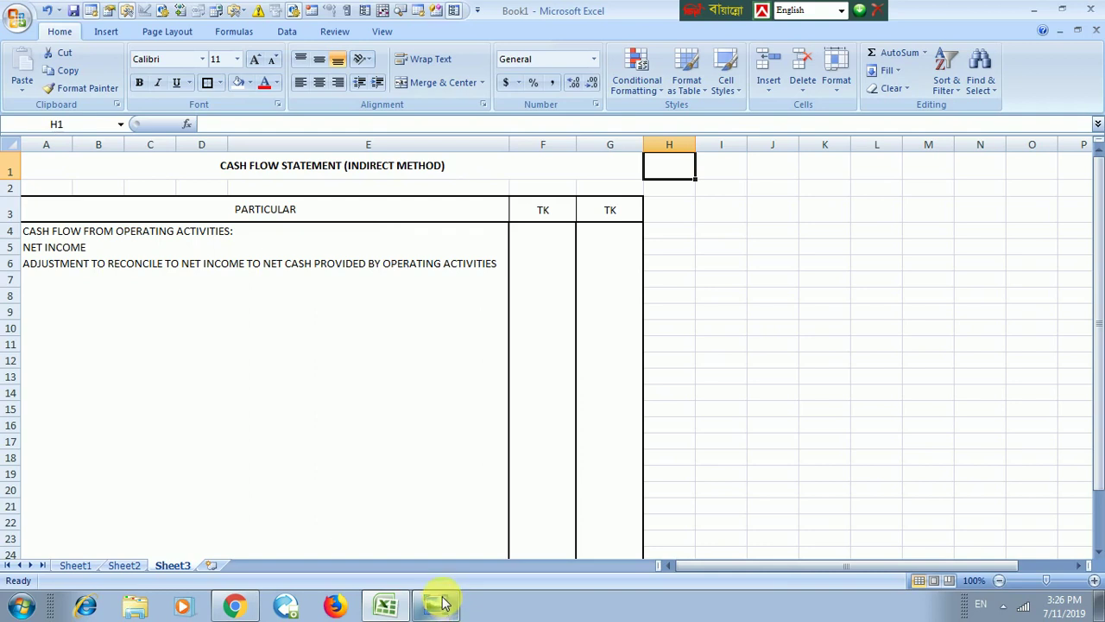
# Step: Switch to Windows Photo Viewer, dismiss the browser notifications and examine the 2010 and 2011 balance sheet figures
pyautogui.click(441, 608)
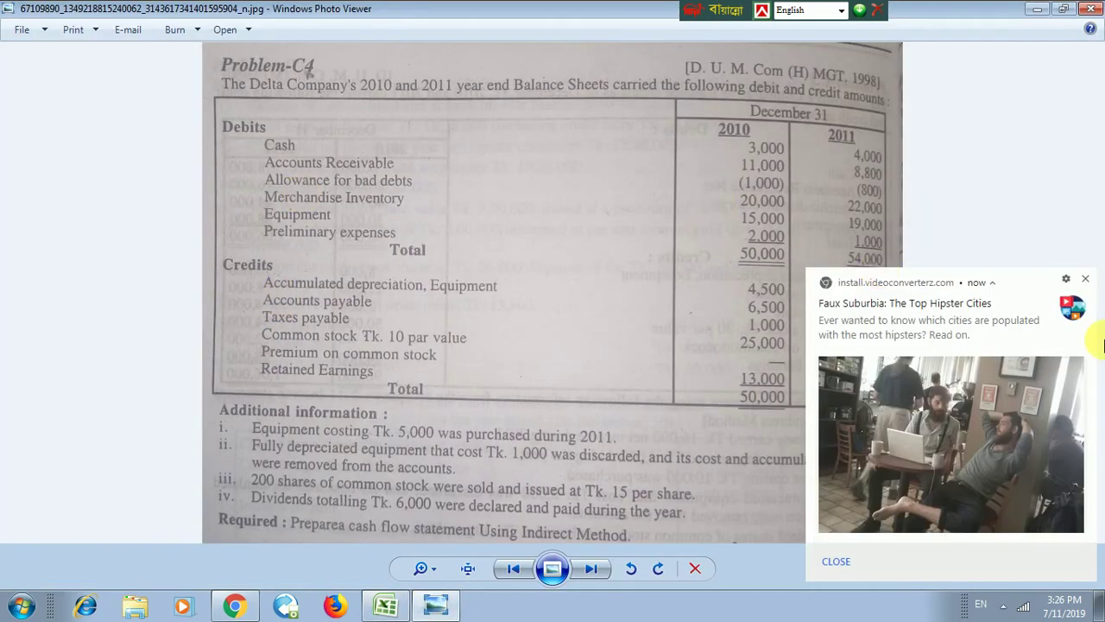
pyautogui.click(1087, 279)
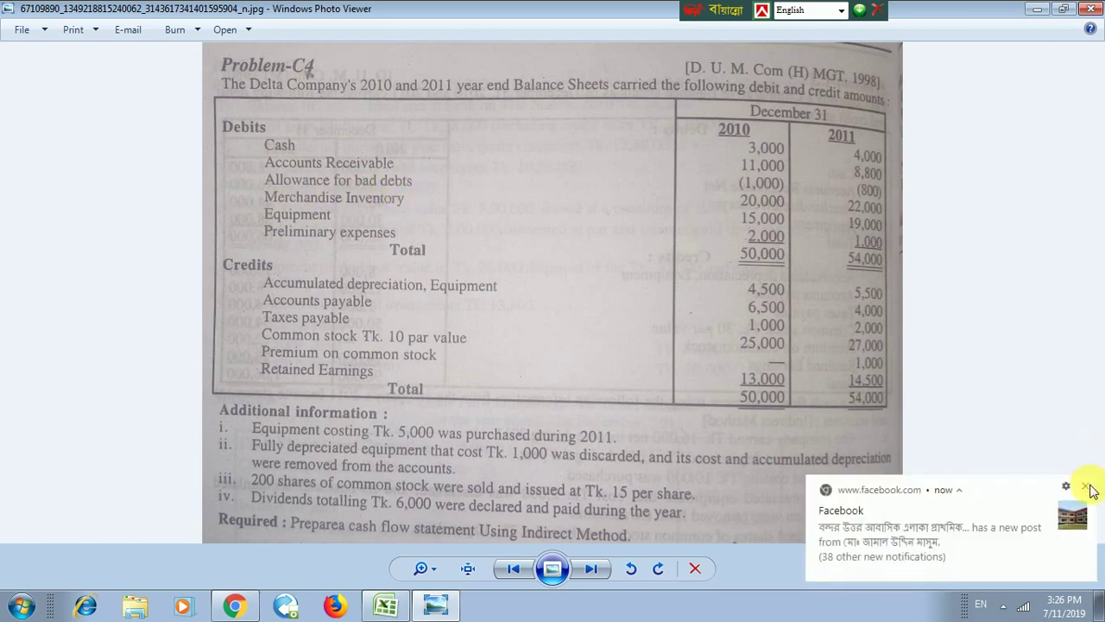
pyautogui.click(1088, 487)
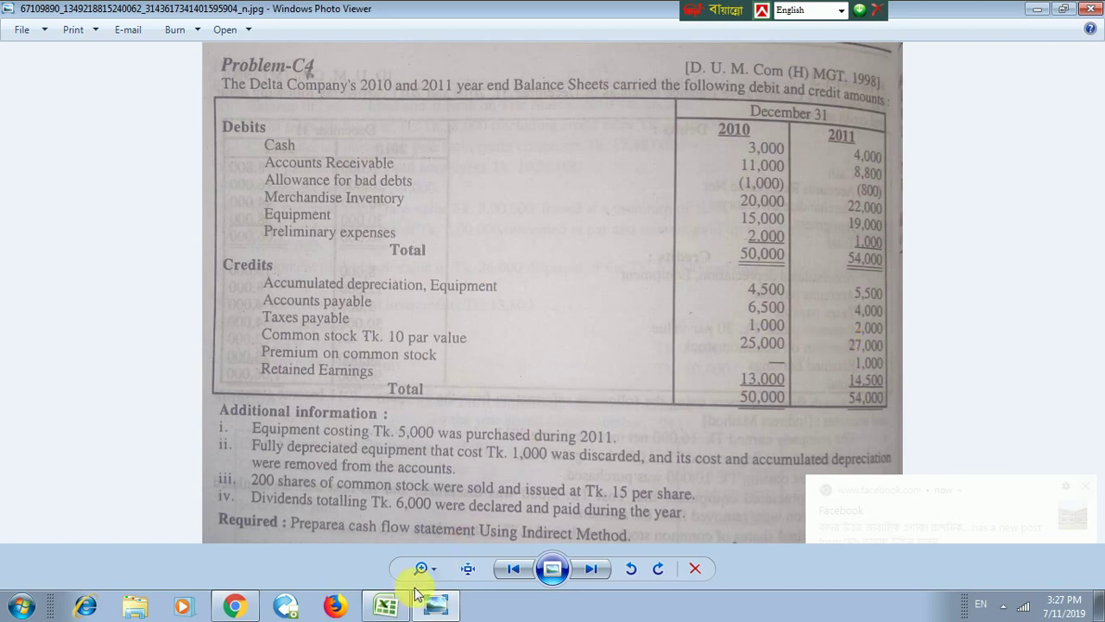
# Step: Switch back to Excel and enter the line item "DECREASE IN ACCOUNTS RECEIVABLE" in cell A7
pyautogui.click(386, 605)
pyautogui.click(47, 281)
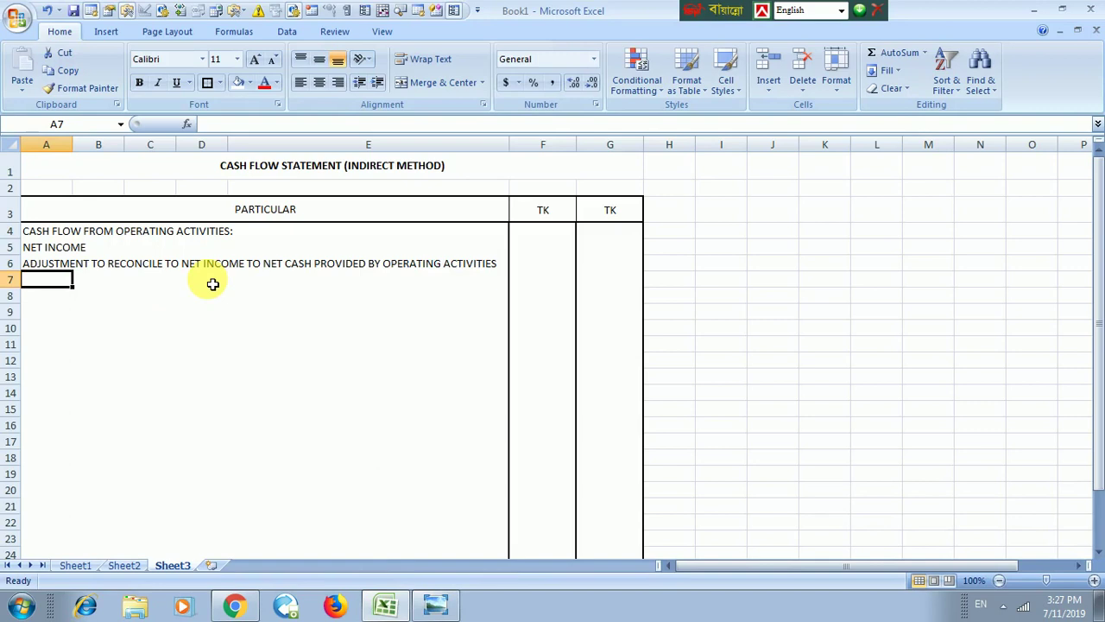
pyautogui.write('DEC')
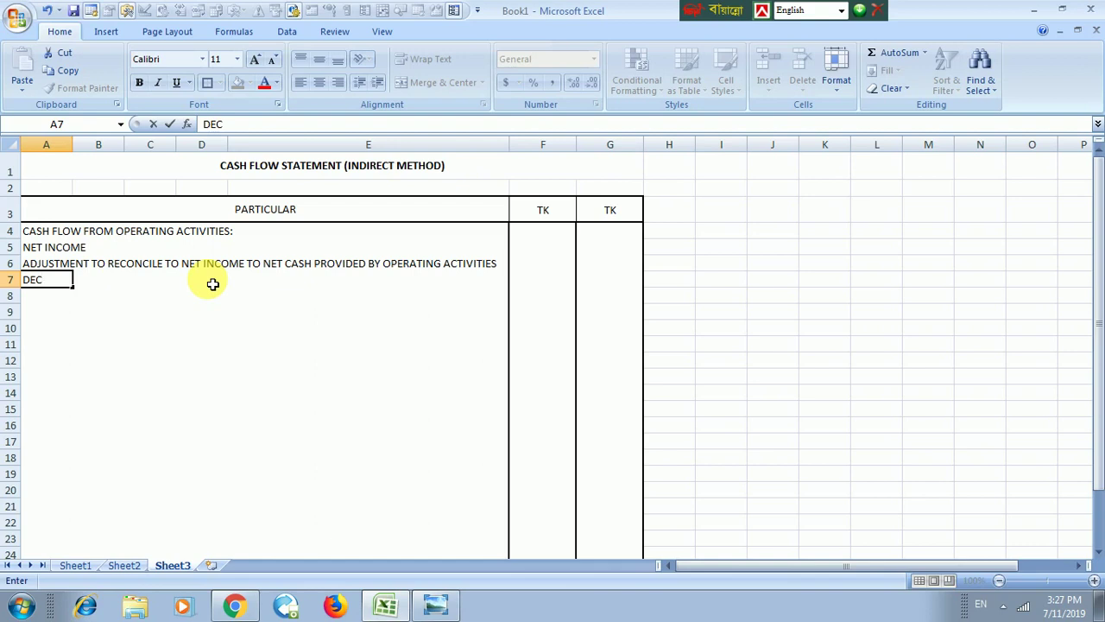
pyautogui.write('REASE IN ACCOU')
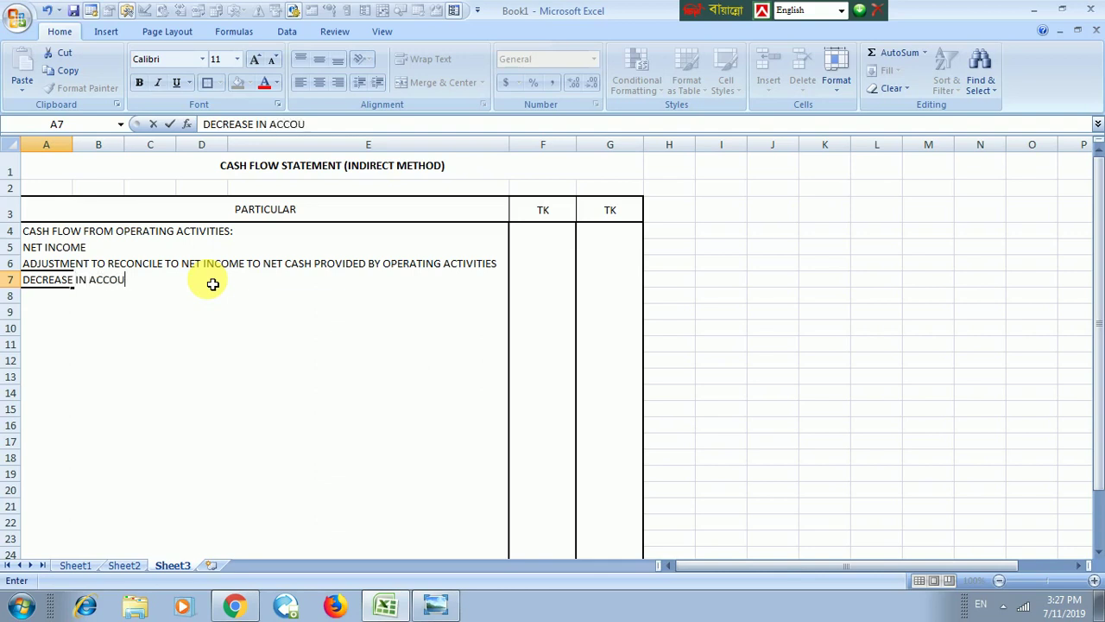
pyautogui.write('NTS RECEIVA')
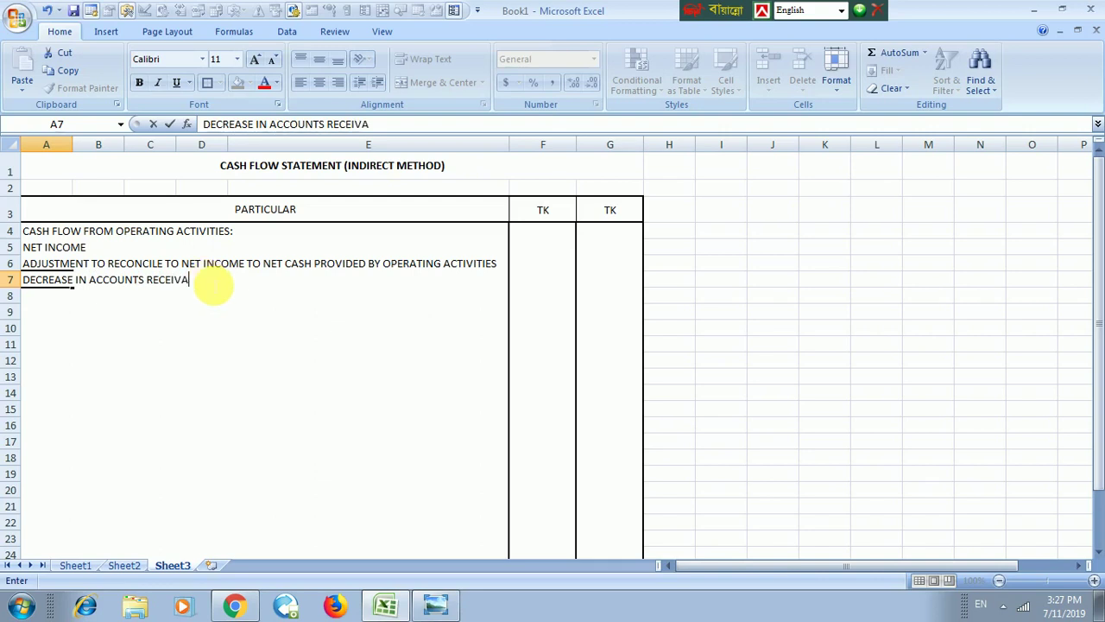
pyautogui.write('BLE')
# Step: Check the accounts receivable figures in Windows Photo Viewer, and enter 2200 for the receivable decrease in cell F7 in Excel
pyautogui.click(435, 604)
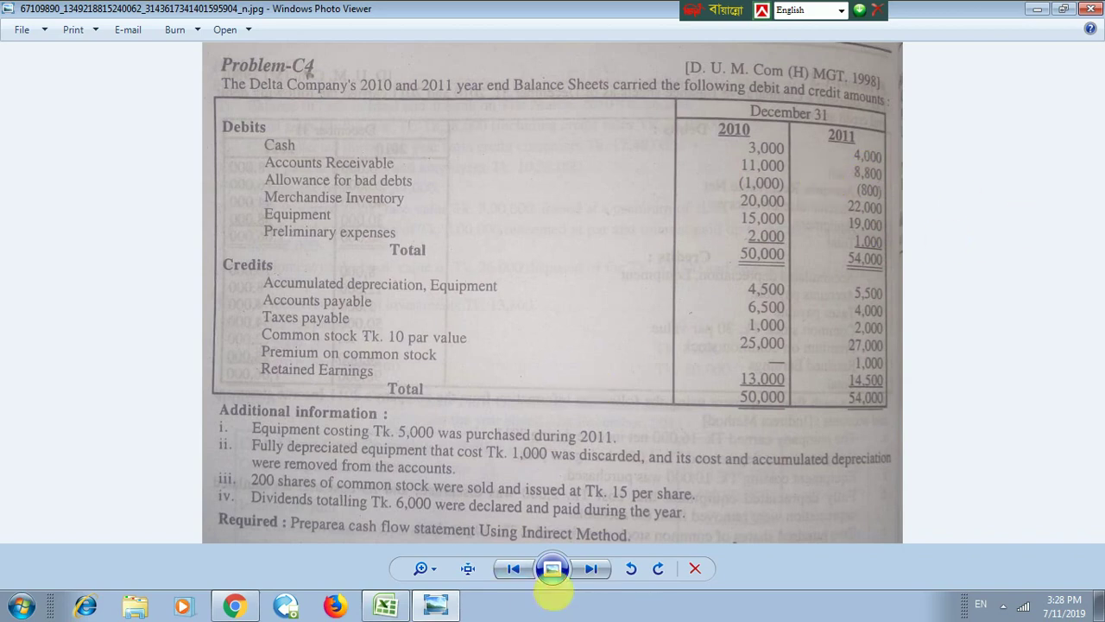
pyautogui.click(385, 606)
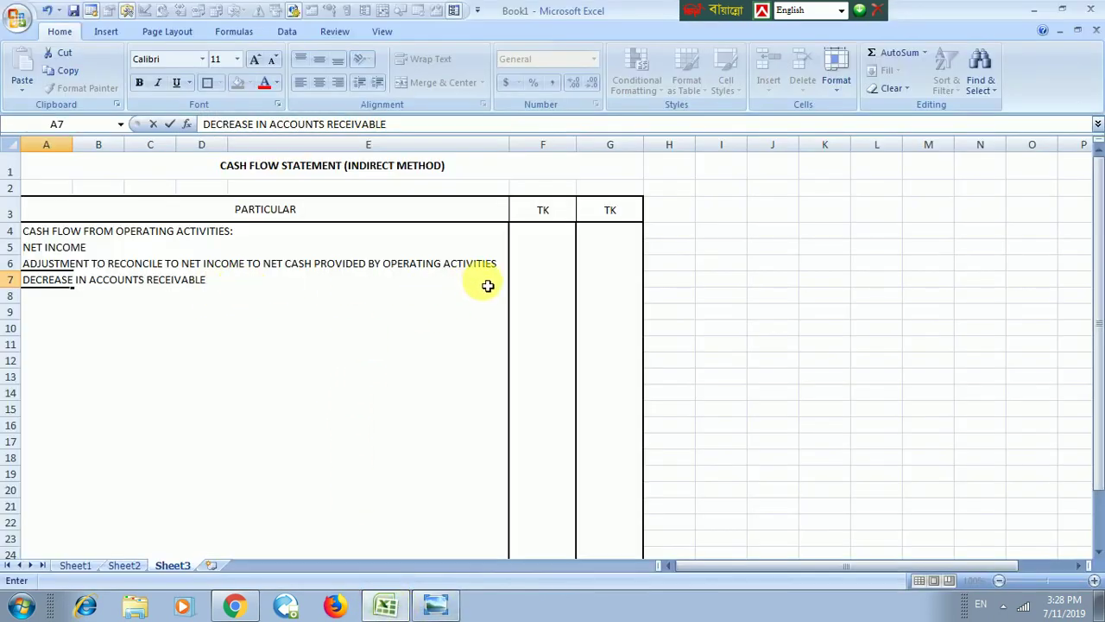
pyautogui.press('Return')
pyautogui.click(539, 291)
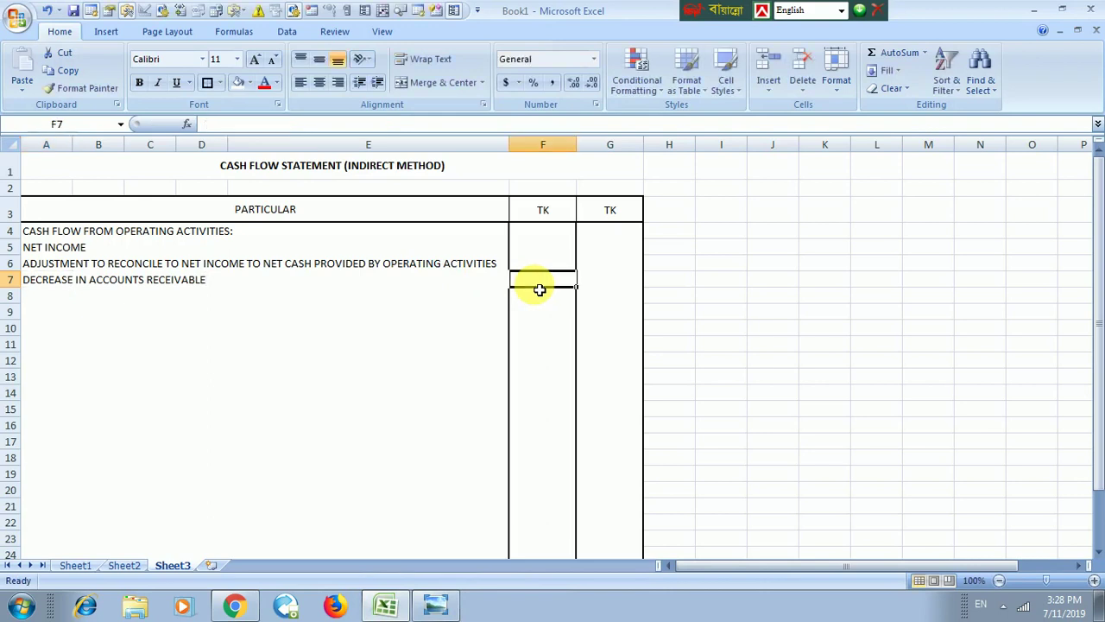
pyautogui.write('2200')
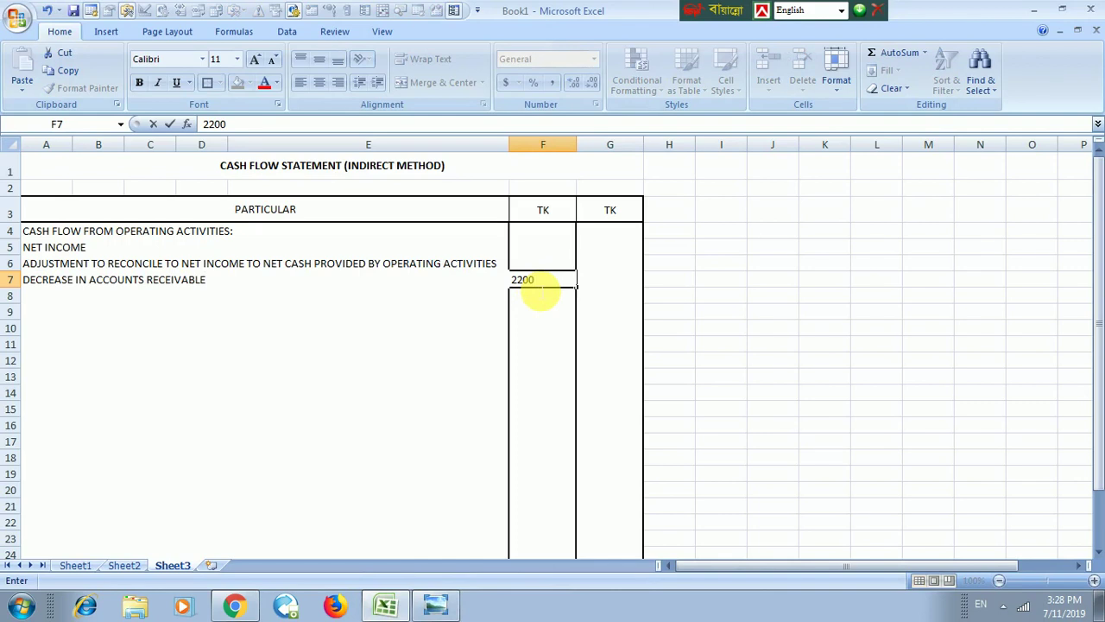
# Step: Review the retained earnings and dividend data in Windows Photo Viewer, and enter 7500 as net income in cell G5 in Excel
pyautogui.click(42, 254)
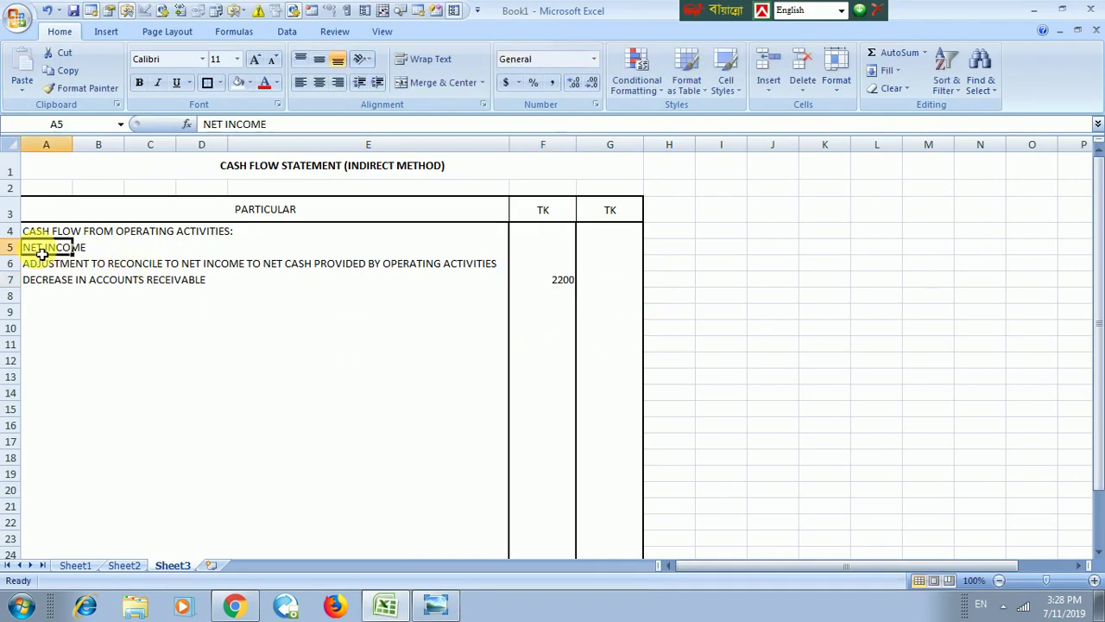
pyautogui.click(604, 250)
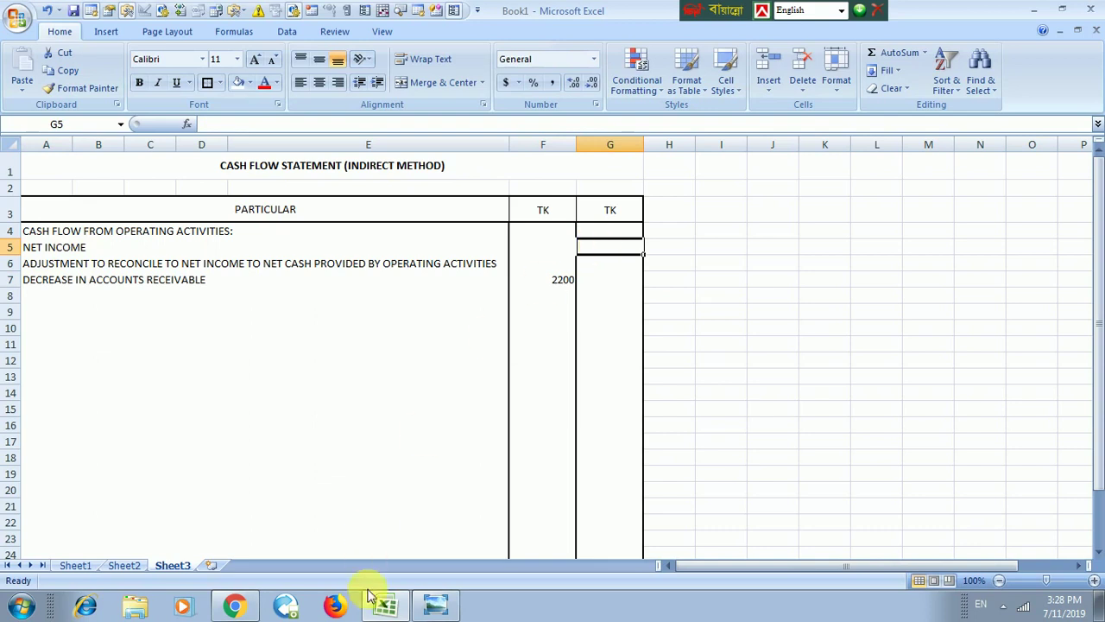
pyautogui.click(436, 609)
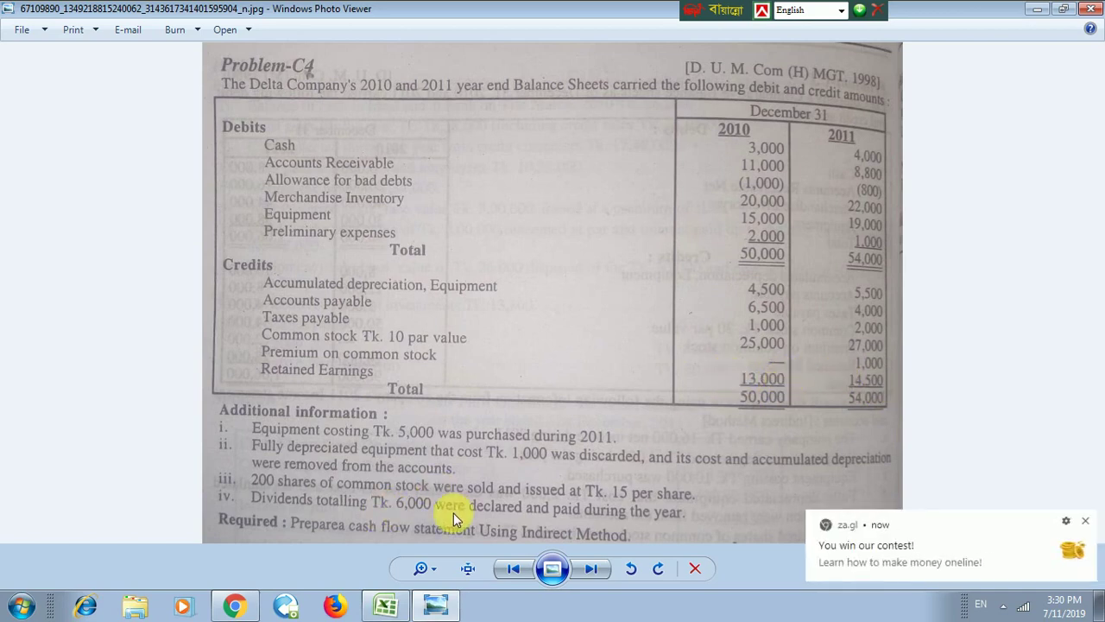
pyautogui.click(1085, 520)
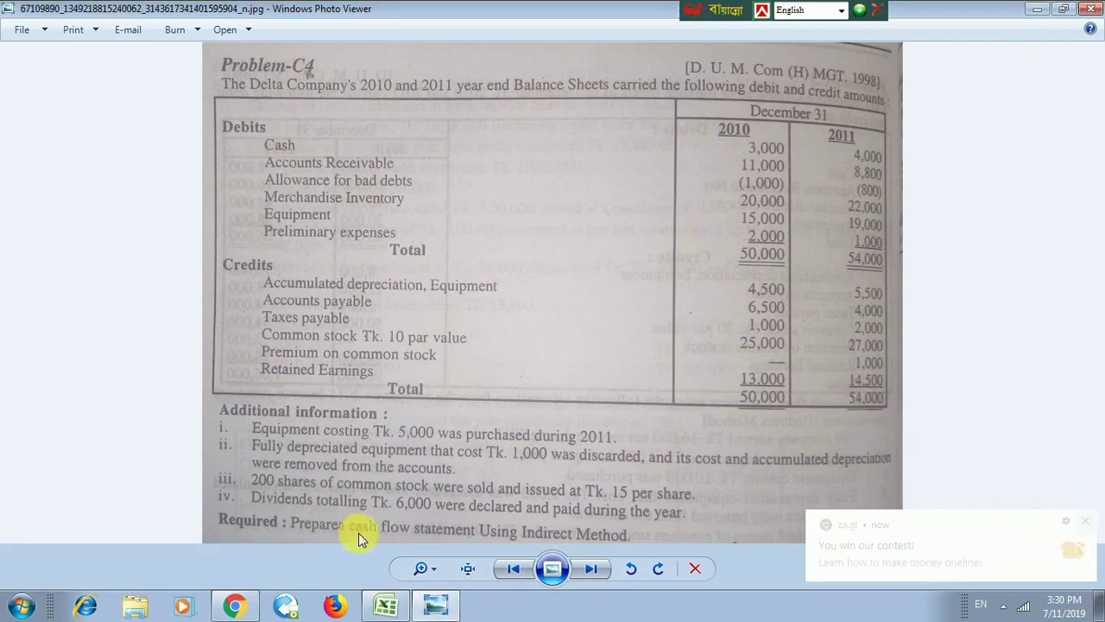
pyautogui.click(385, 606)
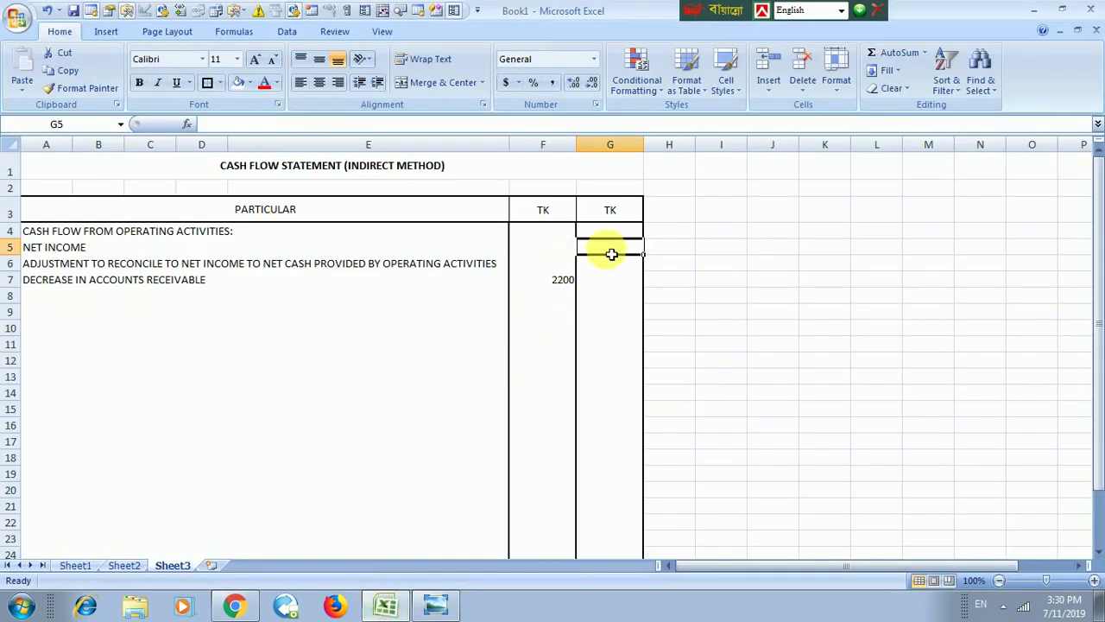
pyautogui.write('7500')
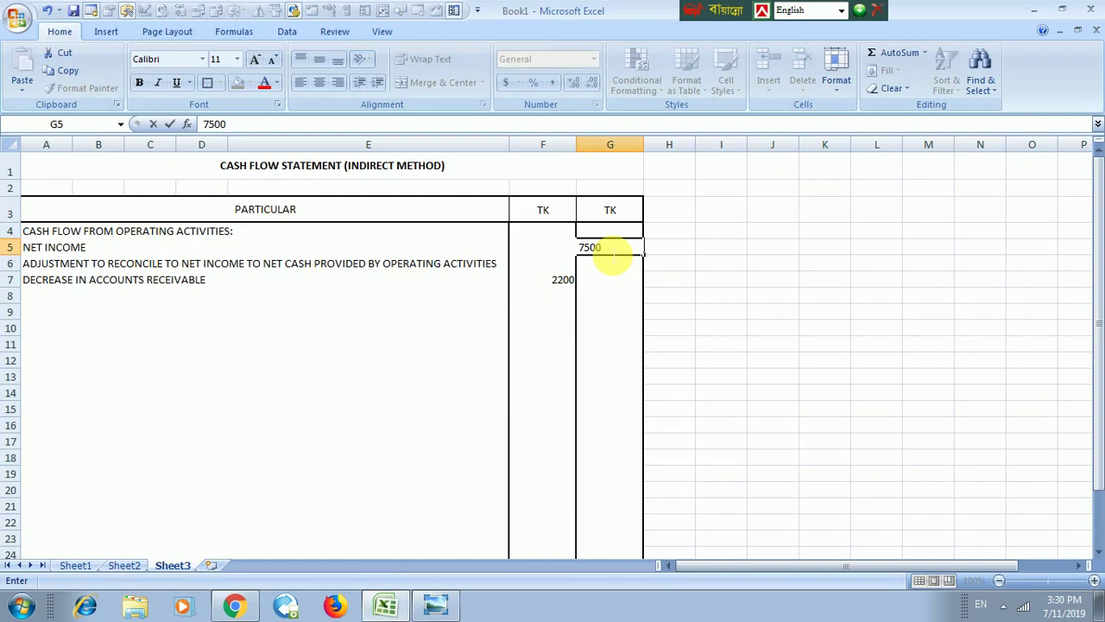
pyautogui.click(823, 330)
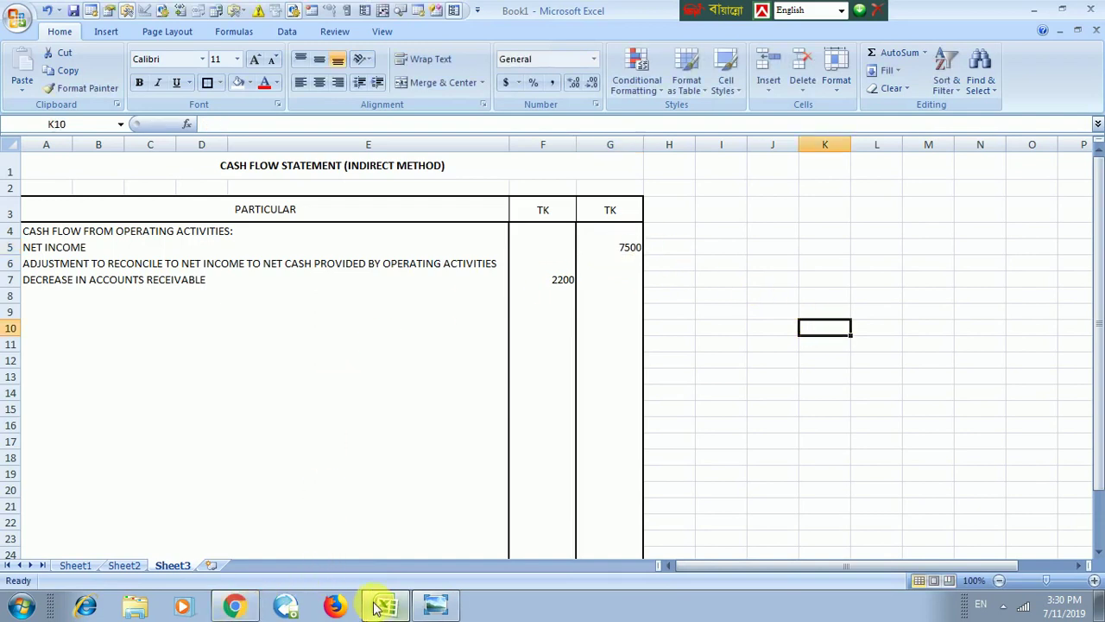
# Step: Check the allowance for bad debts in Windows Photo Viewer, and enter "DECREASE IN ALLOWNACE FOR BAD DEBTS" in cell A8 in Excel
pyautogui.click(435, 604)
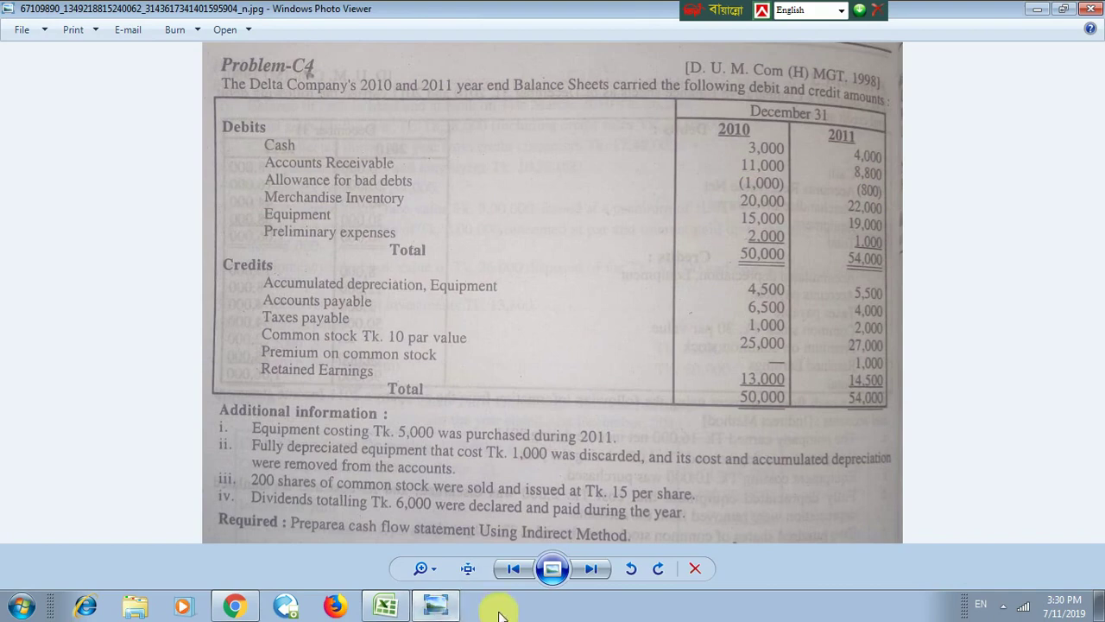
pyautogui.click(386, 607)
pyautogui.click(39, 294)
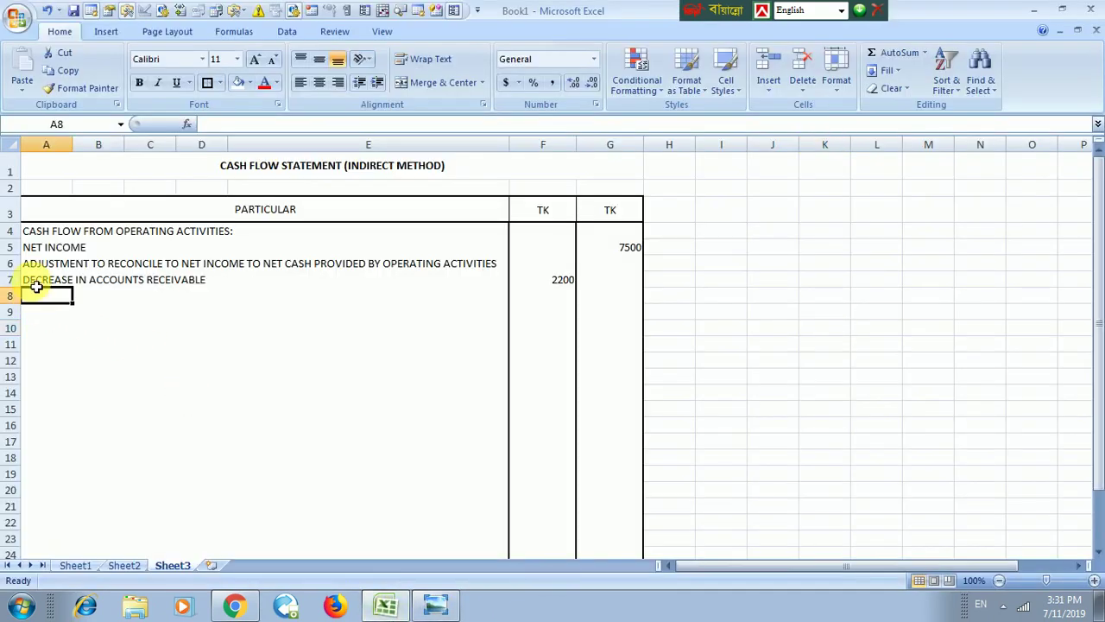
pyautogui.write('D')
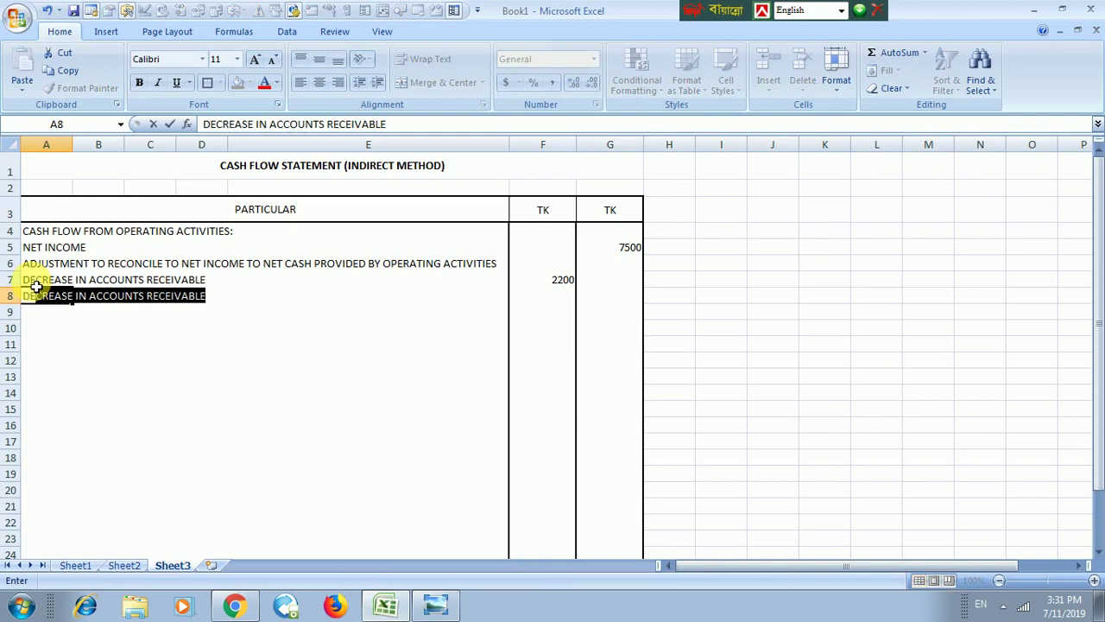
pyautogui.write('ECRESE')
pyautogui.press('BackSpace')
pyautogui.press('BackSpace')
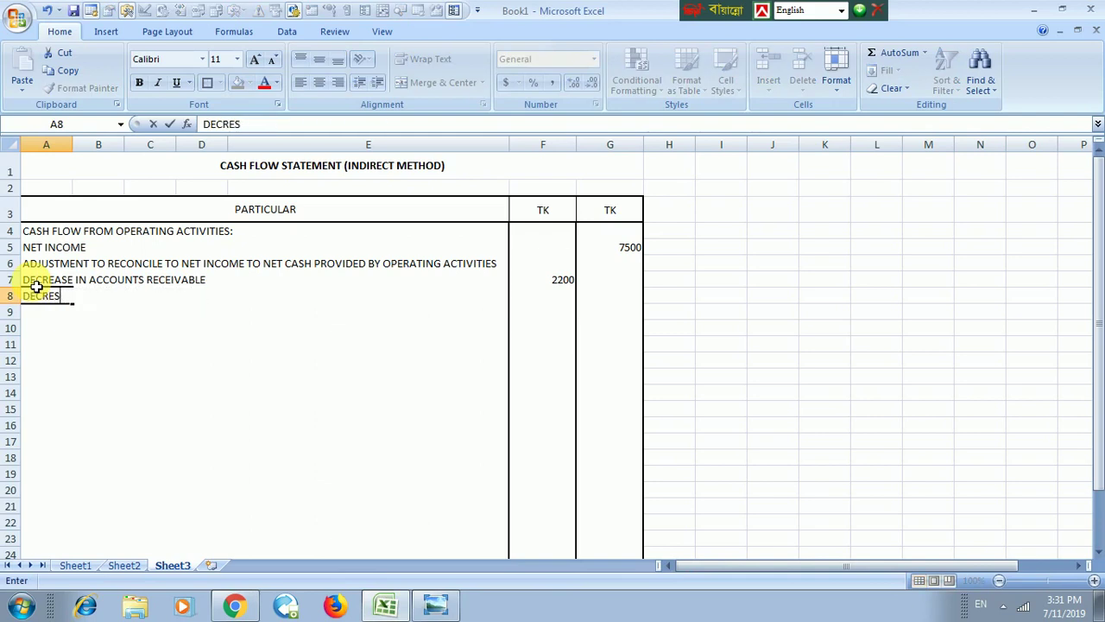
pyautogui.write('A')
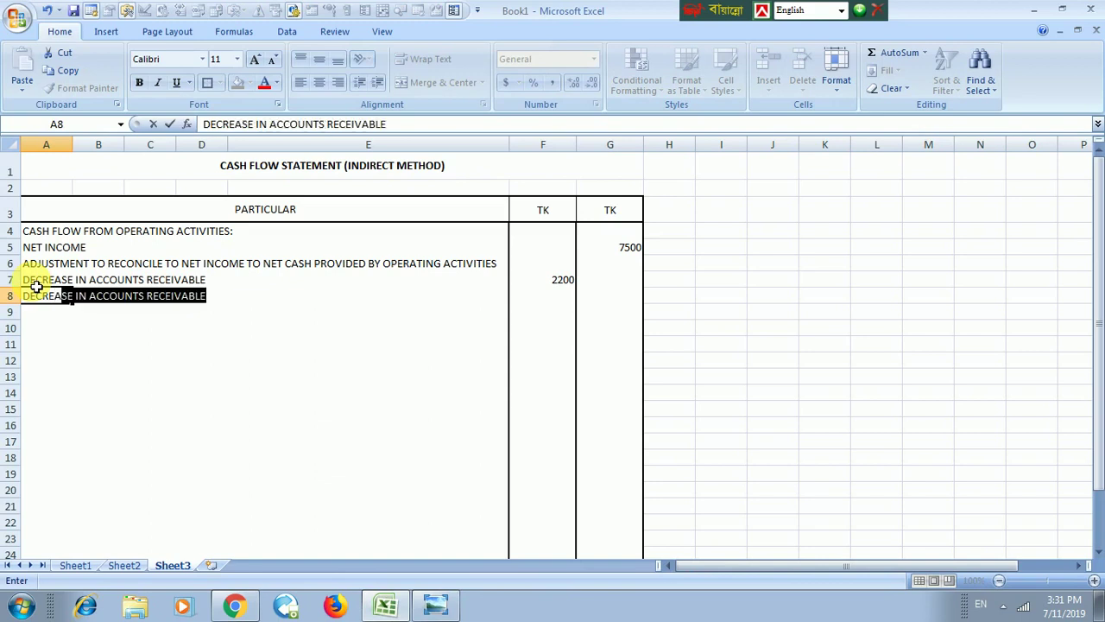
pyautogui.write('SE OM')
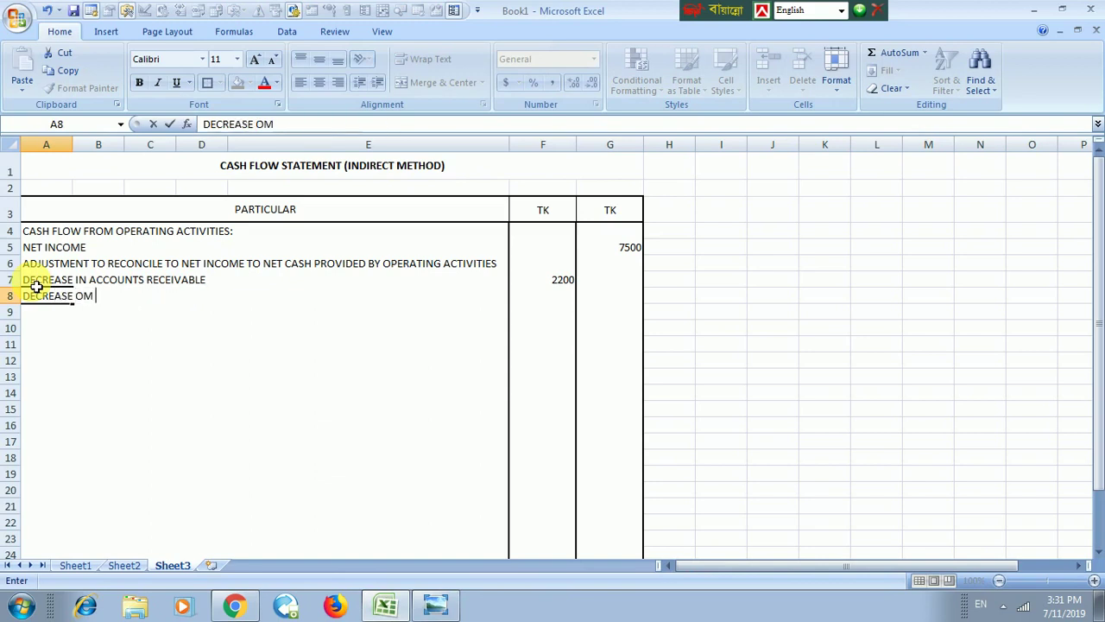
pyautogui.press('BackSpace')
pyautogui.press('BackSpace')
pyautogui.press('BackSpace')
pyautogui.write('I')
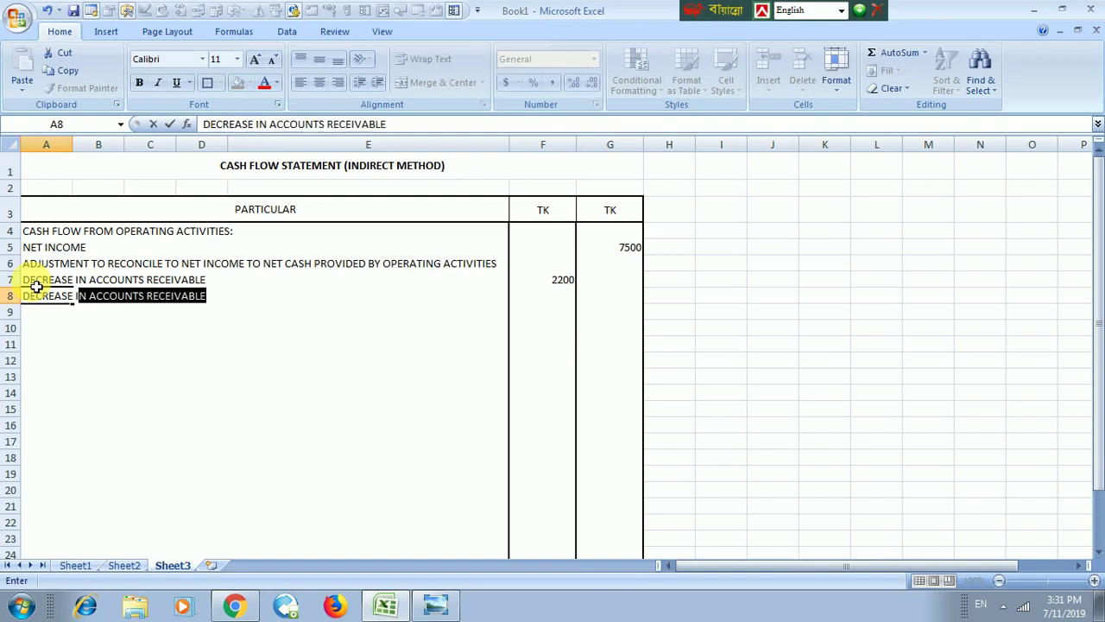
pyautogui.write('N ALLOWNAC')
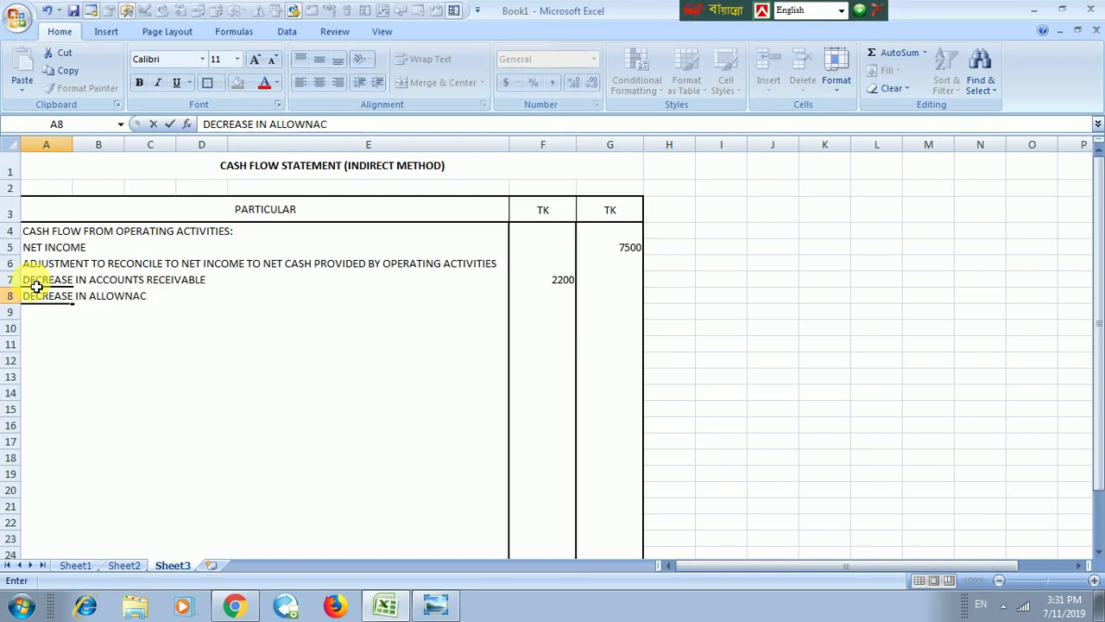
pyautogui.press('BackSpace')
pyautogui.write('CE FOR')
pyautogui.write('BAD DEBTS')
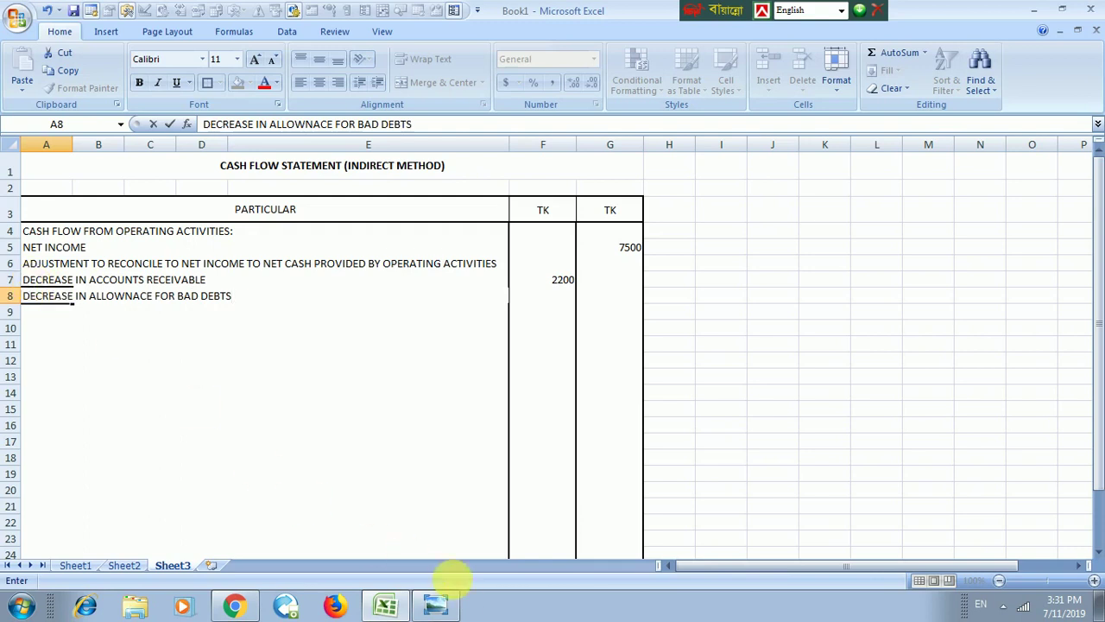
# Step: Recheck the bad debts allowance in Windows Photo Viewer, and enter -200 for its decrease in cell F8 in Excel
pyautogui.click(444, 607)
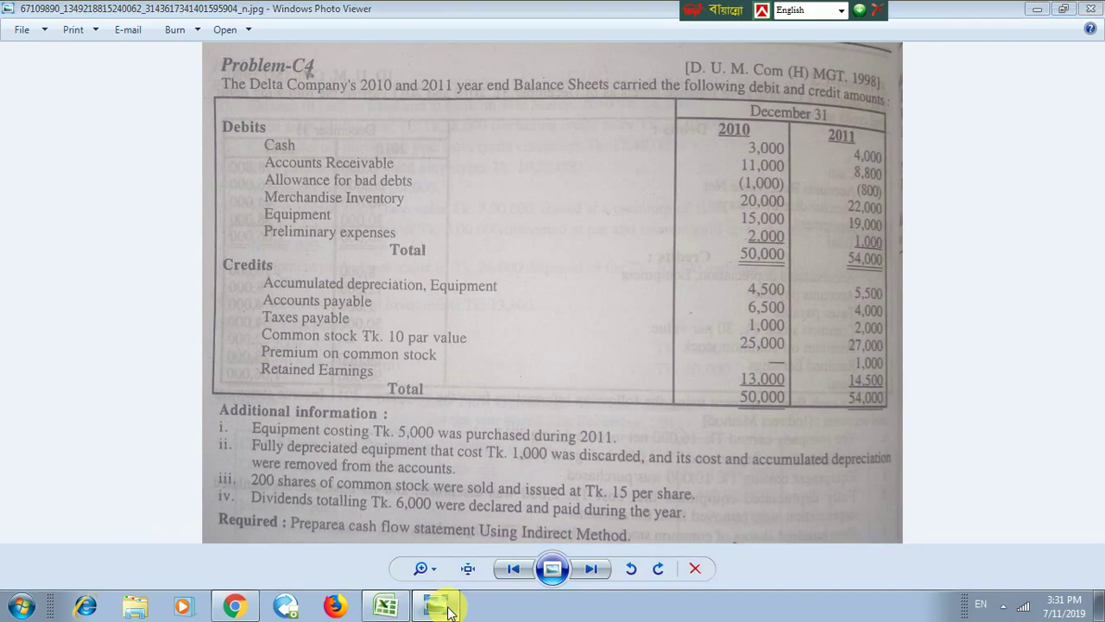
pyautogui.click(439, 605)
pyautogui.click(563, 298)
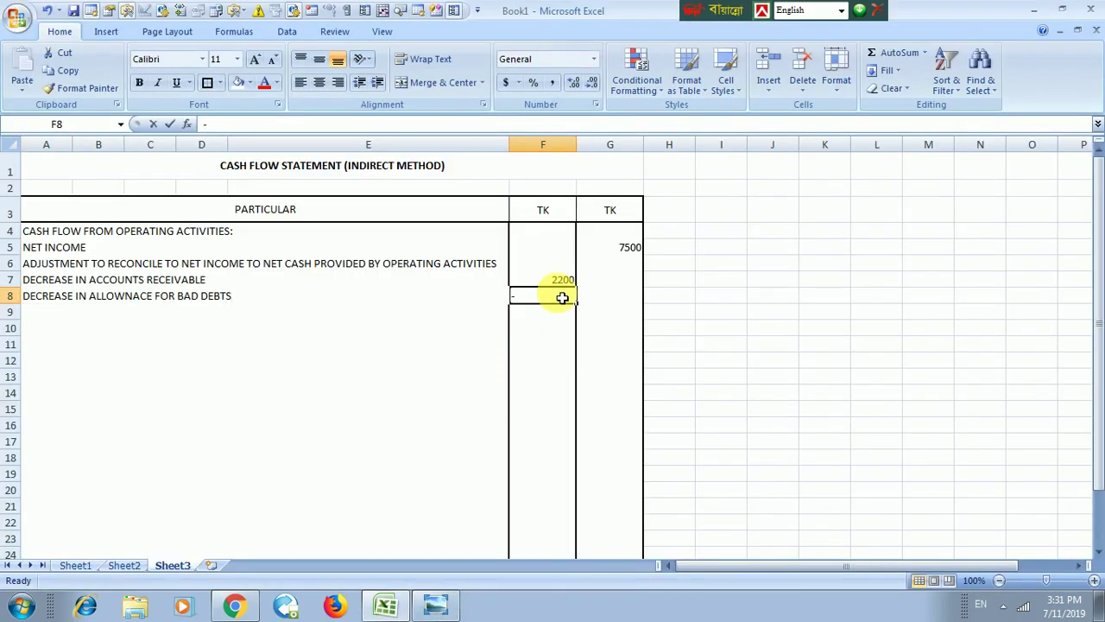
pyautogui.write('-200')
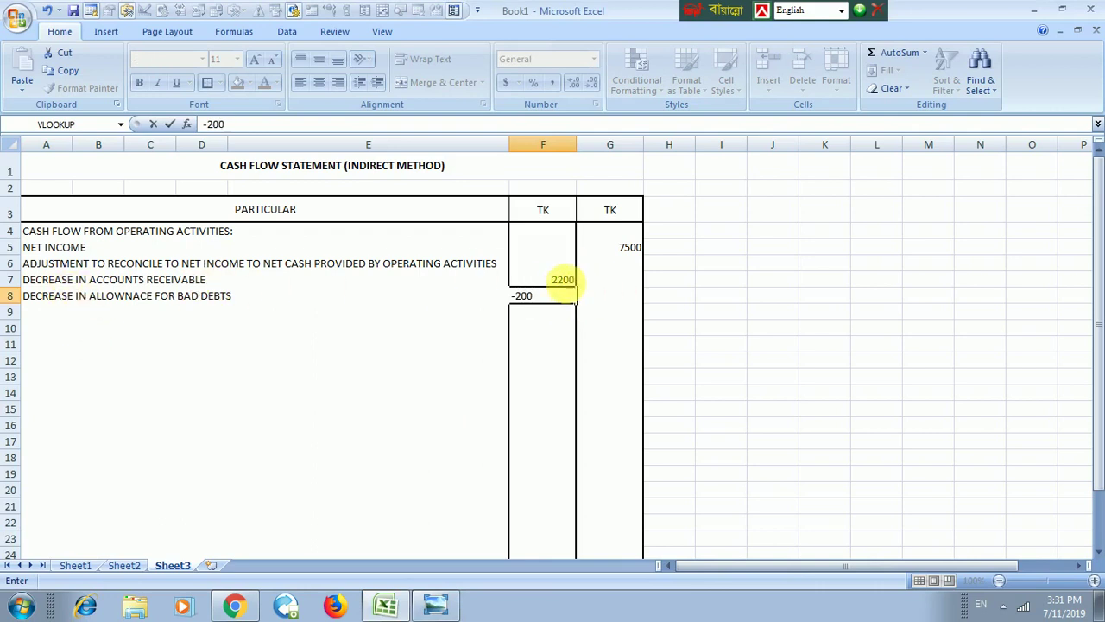
pyautogui.click(571, 281)
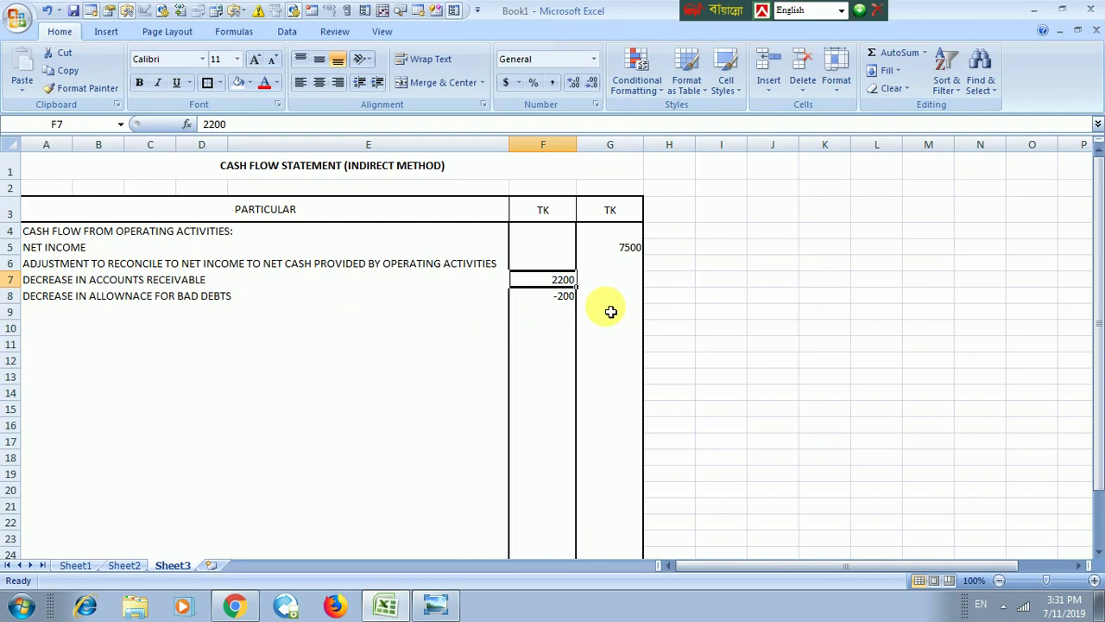
pyautogui.click(548, 301)
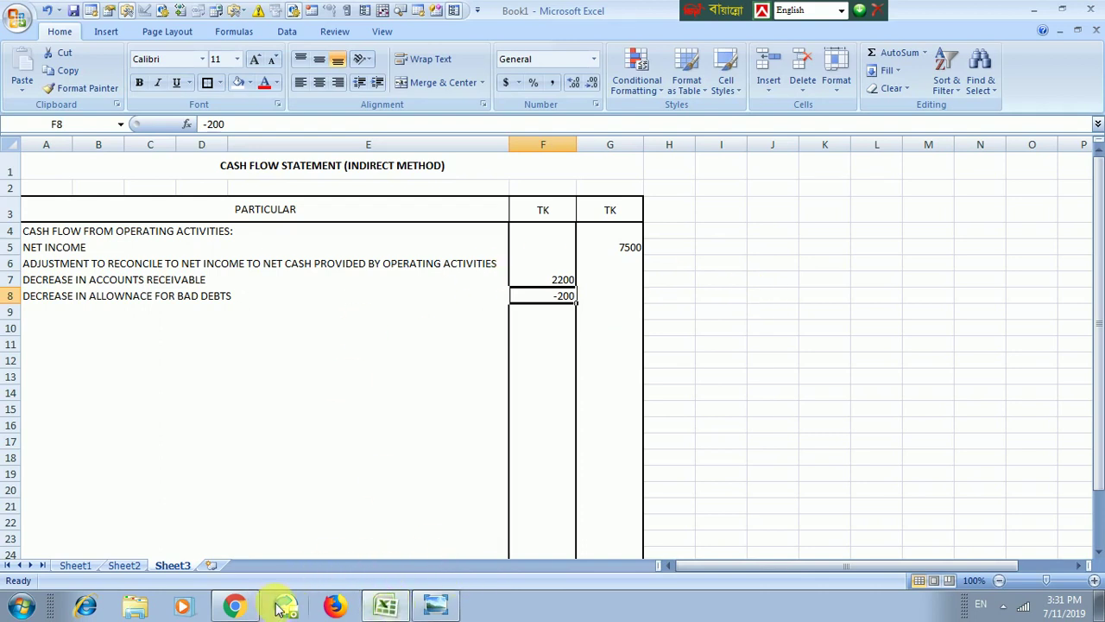
# Step: Check the inventory figures in Windows Photo Viewer, and in Excel enter "INCREASE IN MERCHANDISE INVENTORY" in A9 with 2000 in F9
pyautogui.click(432, 603)
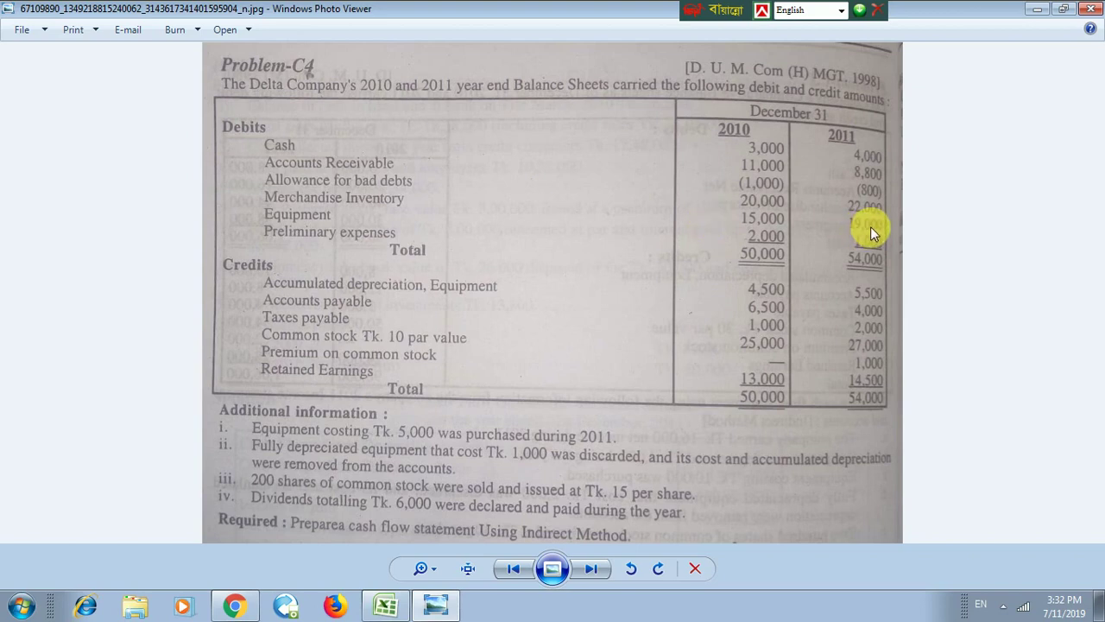
pyautogui.click(388, 607)
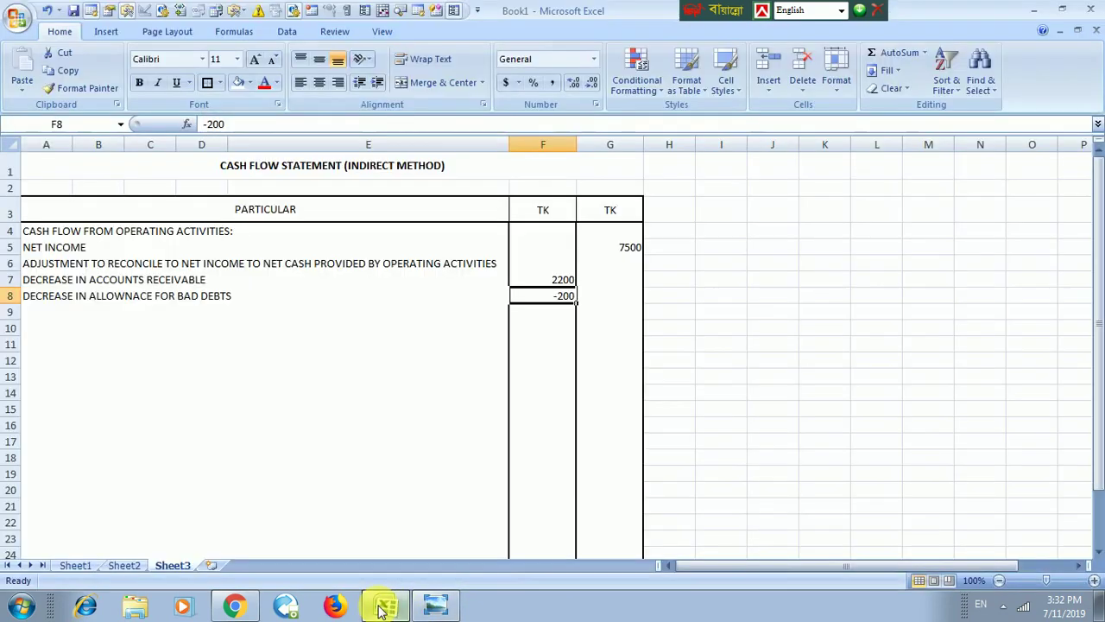
pyautogui.click(41, 311)
pyautogui.write('IN')
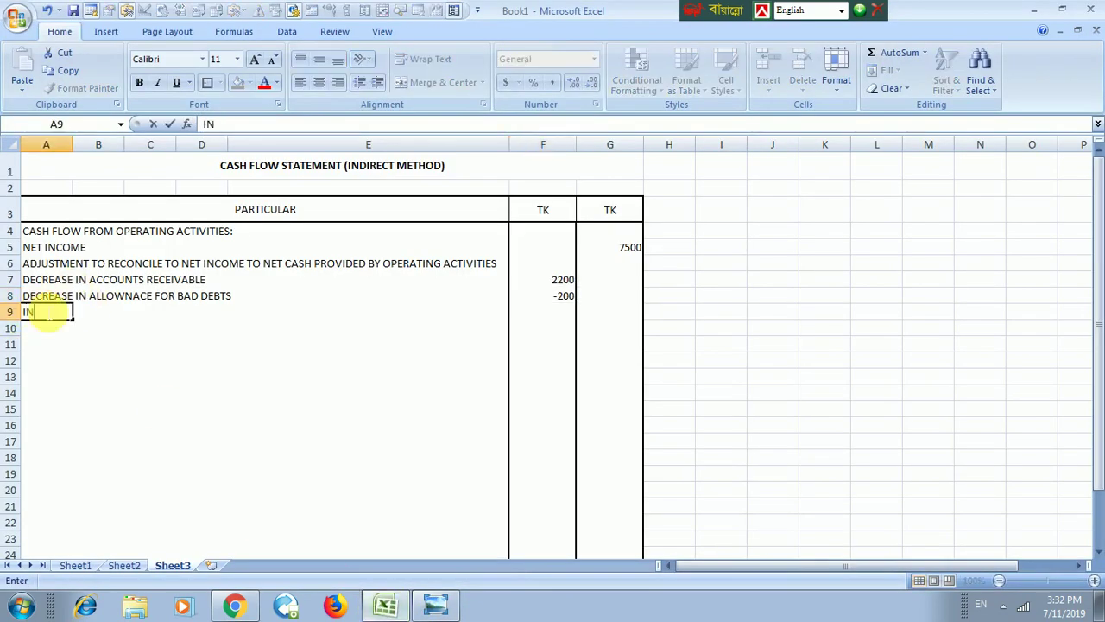
pyautogui.write('CREASE IN ')
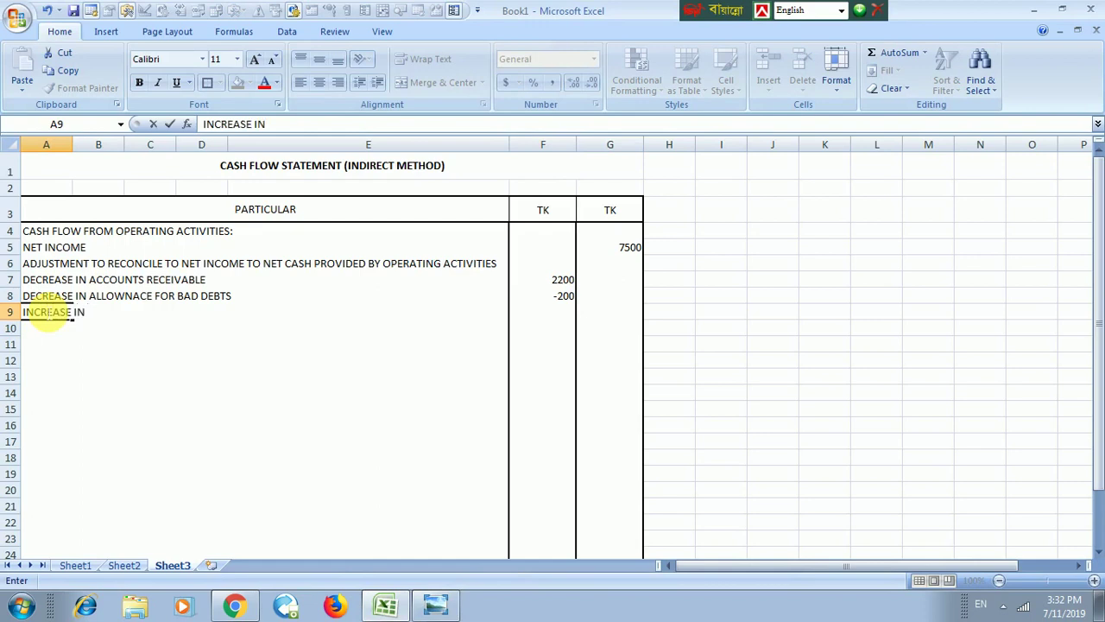
pyautogui.write('MERCHANDISE ')
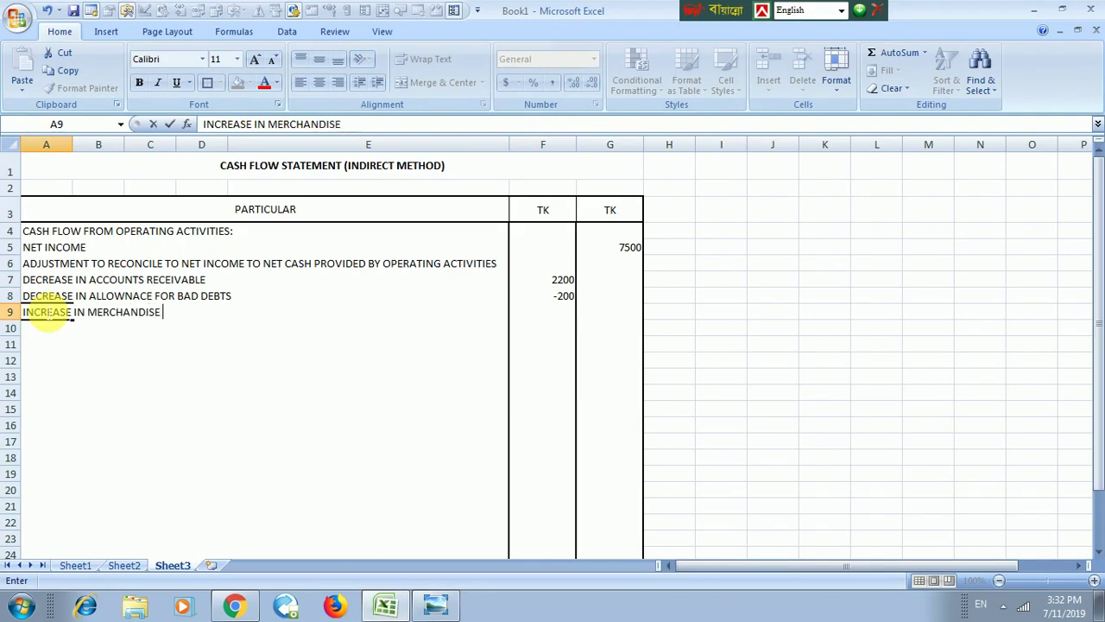
pyautogui.write('INVENTORY')
pyautogui.press('Tab')
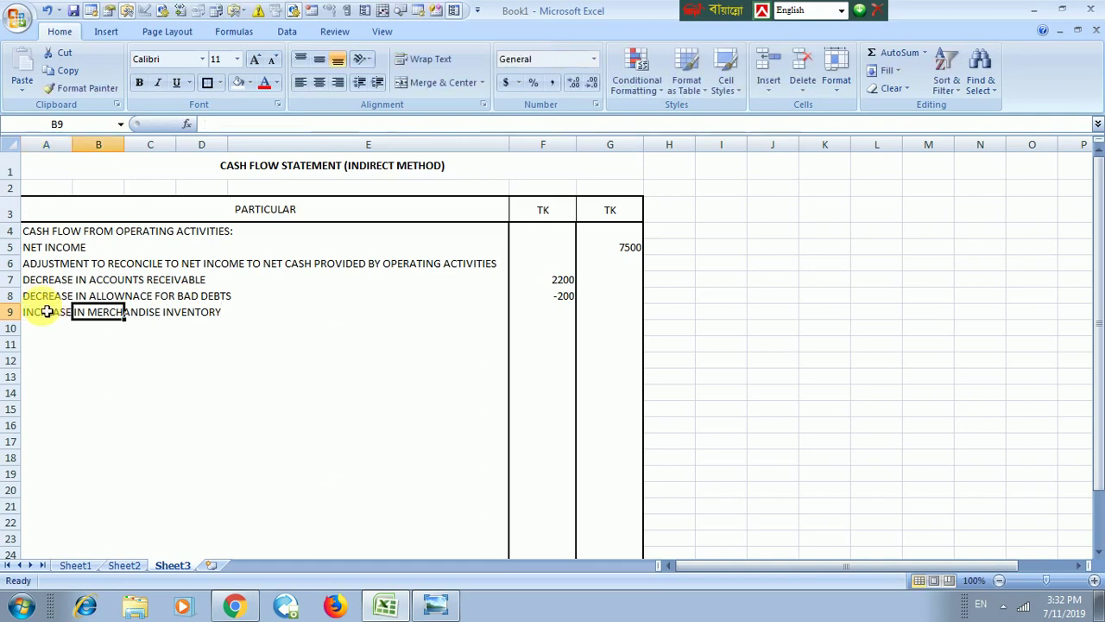
pyautogui.click(561, 312)
pyautogui.write('2000')
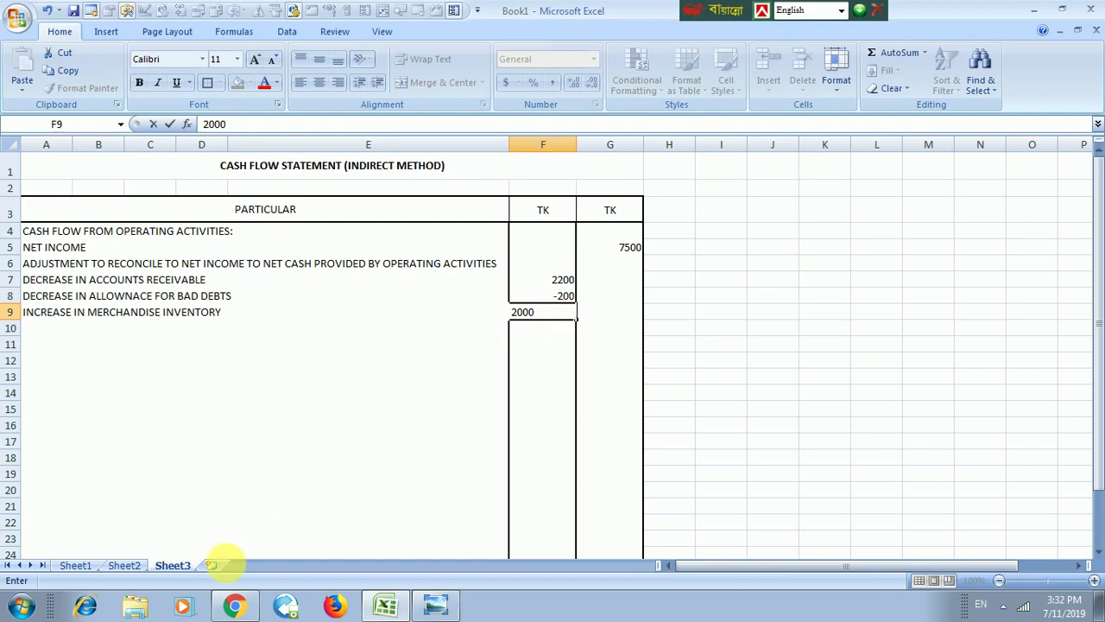
# Step: Check the equipment data in Windows Photo Viewer, and enter "DEP EXPENSE" in cell A10 in Excel
pyautogui.click(384, 608)
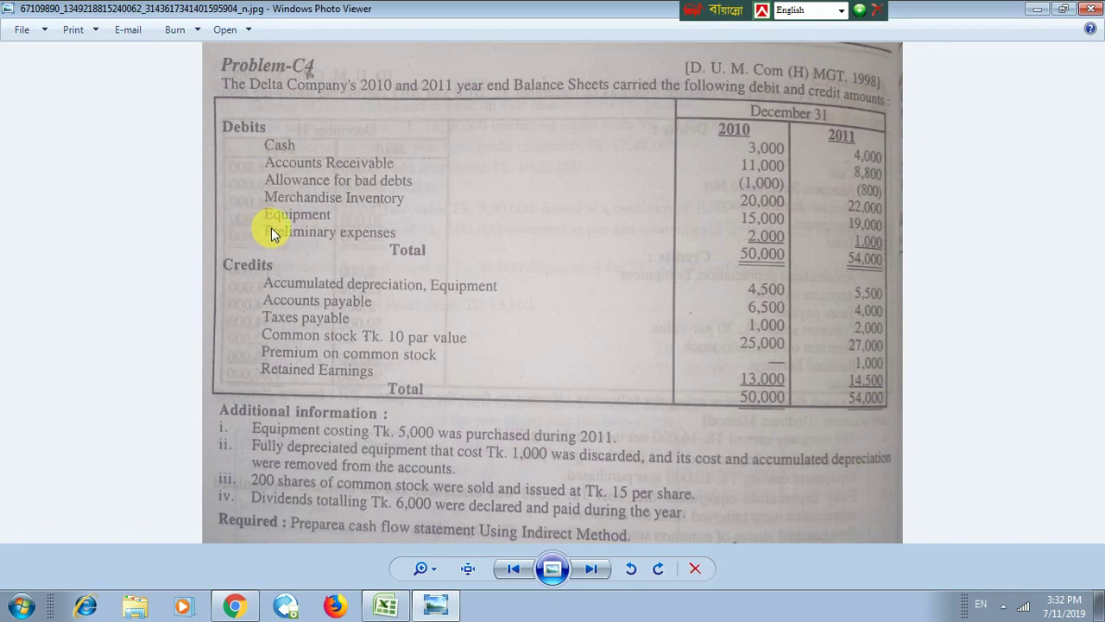
pyautogui.click(386, 606)
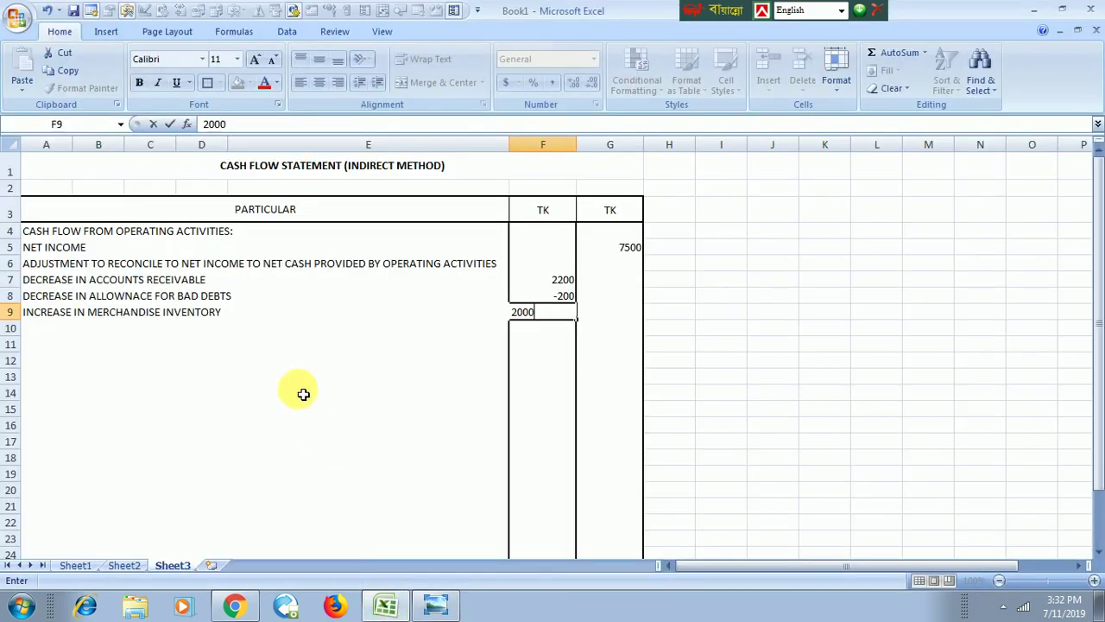
pyautogui.click(71, 332)
pyautogui.write('DE')
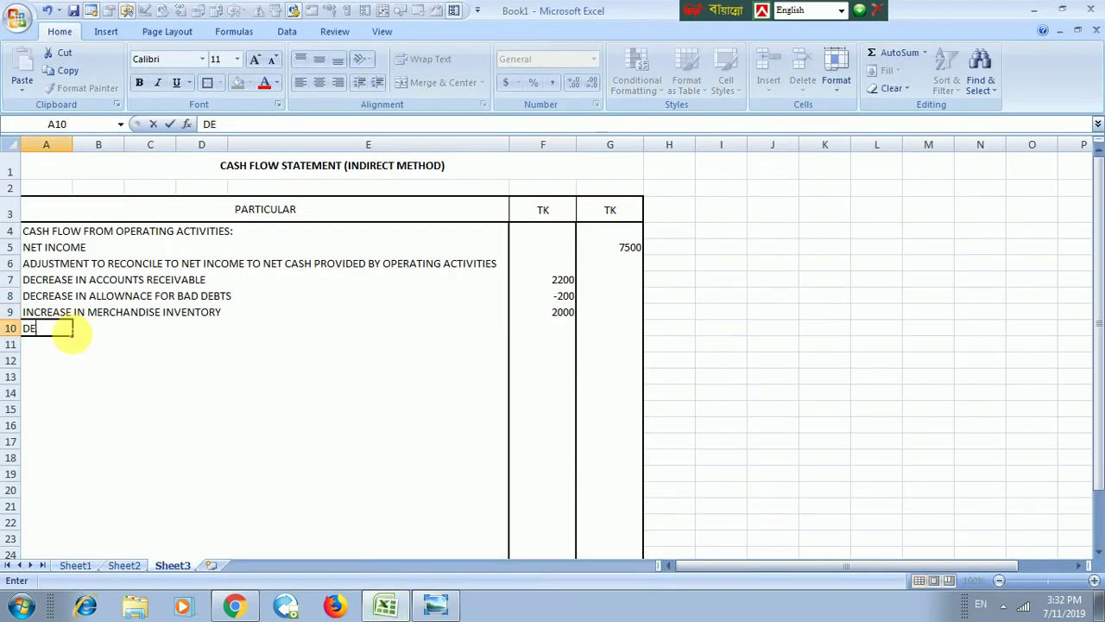
pyautogui.write('P EXPENSE')
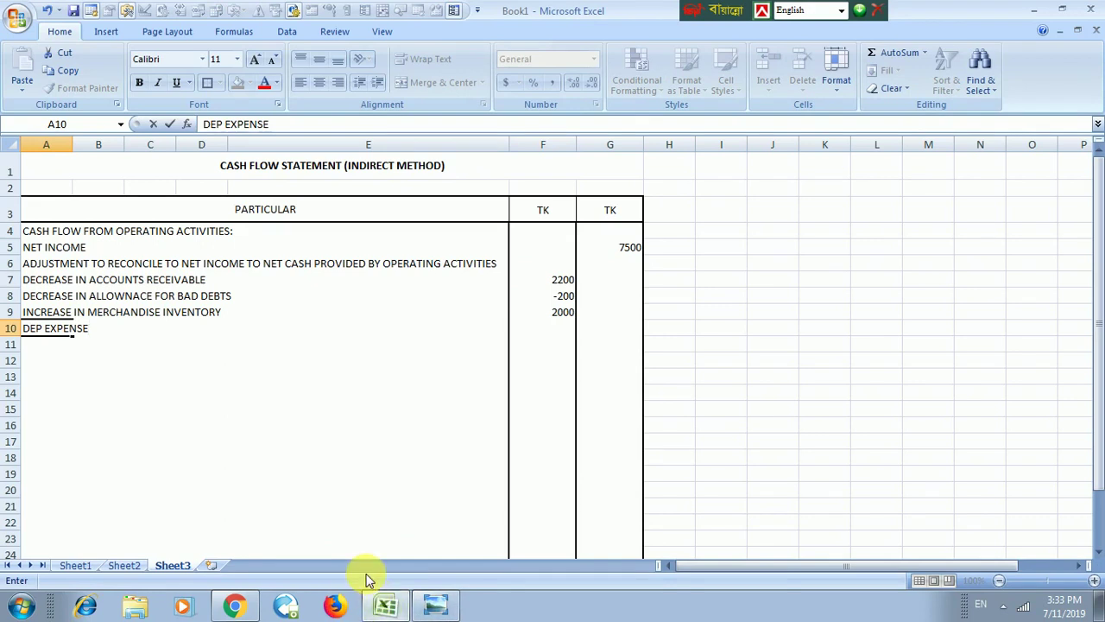
# Step: Check the preliminary expenses in Windows Photo Viewer, and enter "WRITTEN OFF PRELIMINARY EXPENSE" in cell A11 in Excel
pyautogui.click(438, 608)
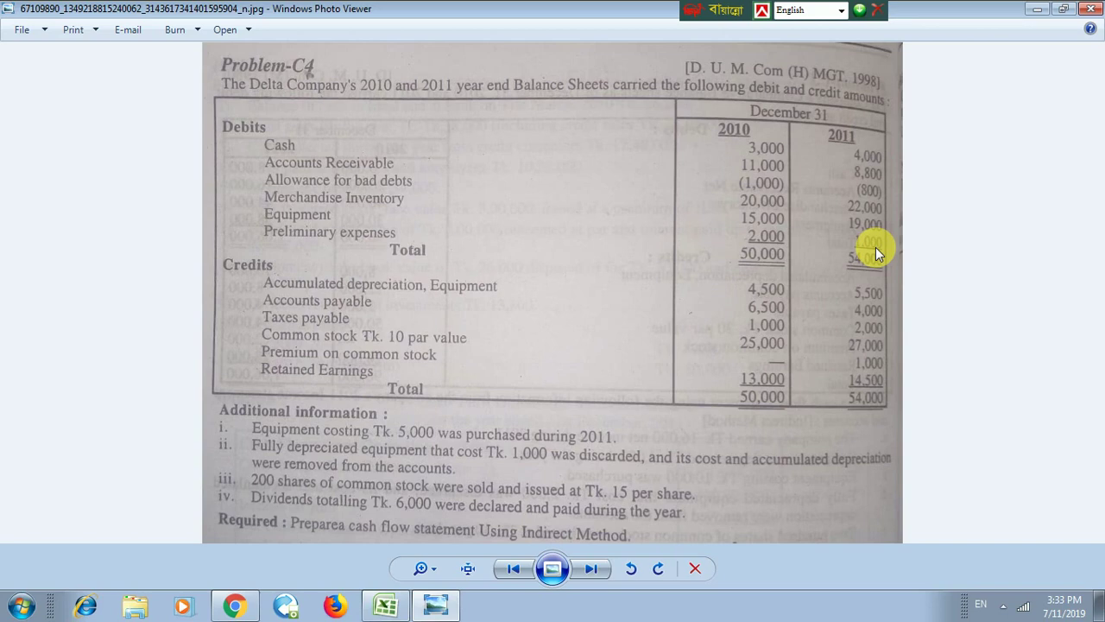
pyautogui.click(383, 604)
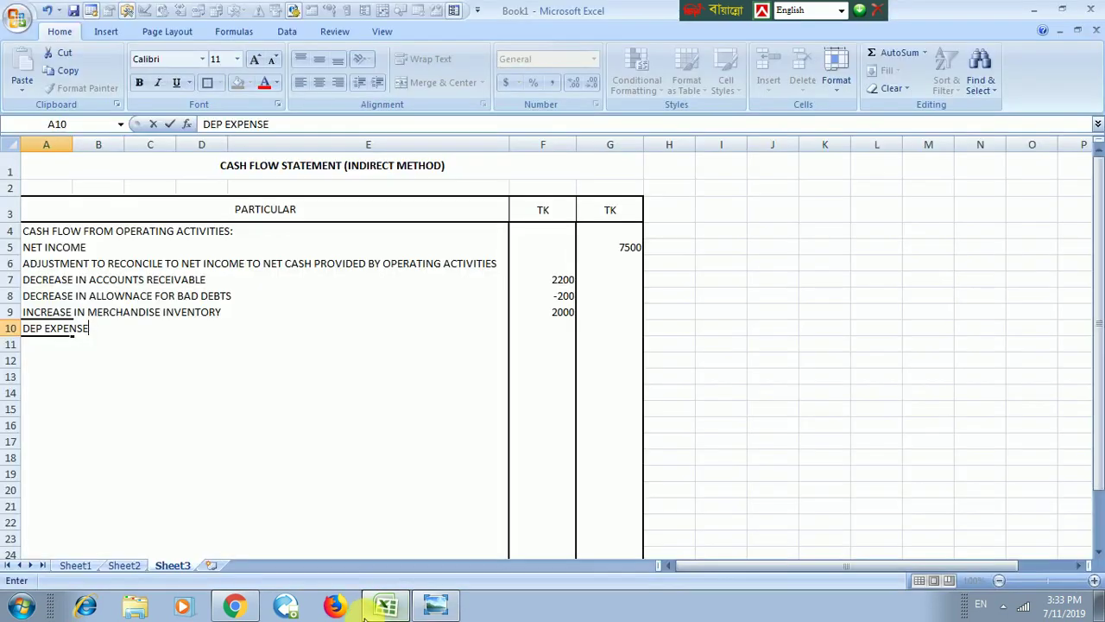
pyautogui.click(42, 347)
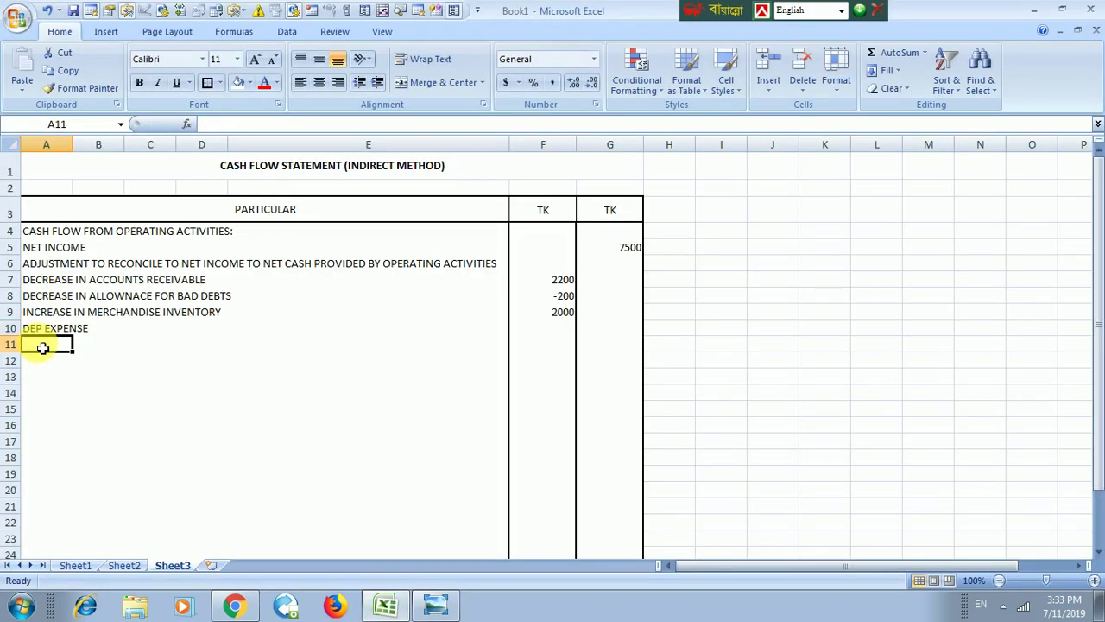
pyautogui.write('WRITTE')
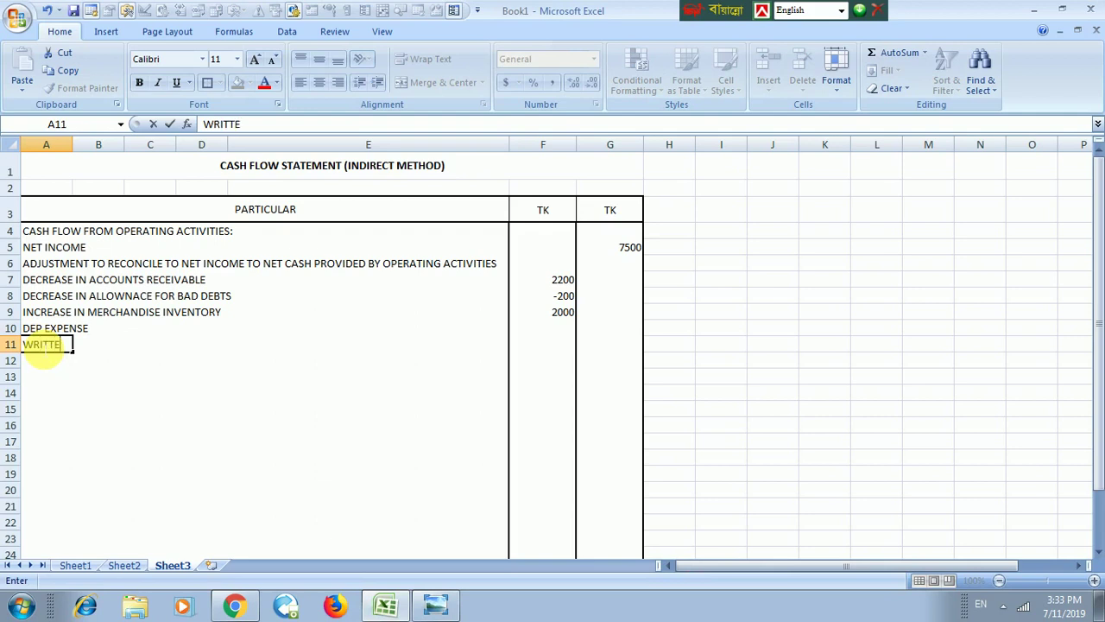
pyautogui.write('N OFF')
pyautogui.write('PRELIMI')
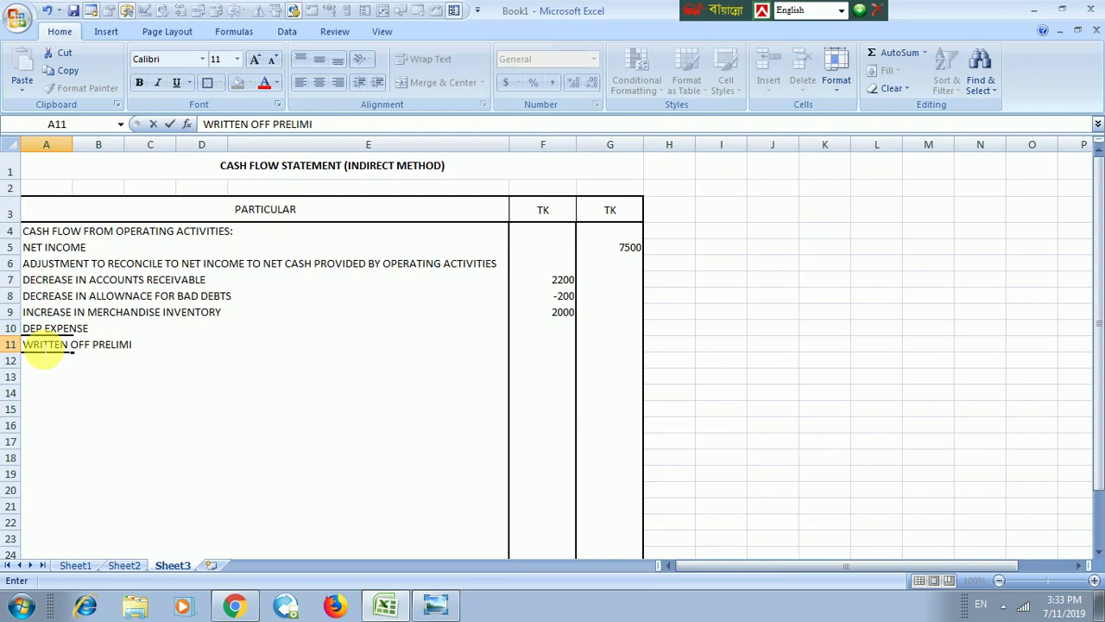
pyautogui.write('NARY EXPENSE')
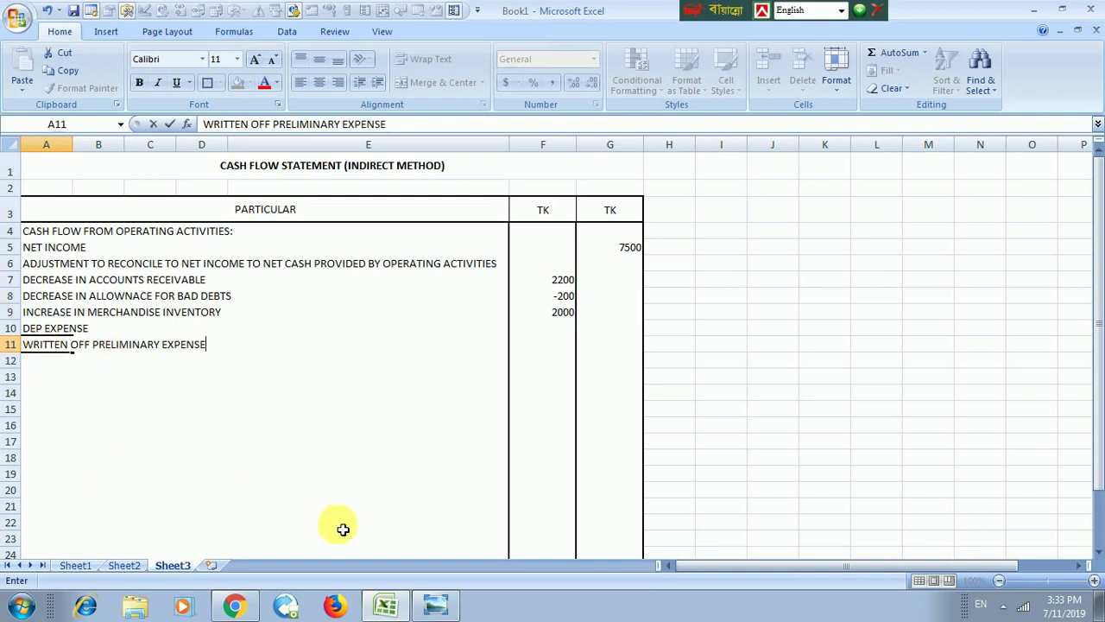
# Step: Recheck the balance sheet in Windows Photo Viewer, and enter 1000 for the written-off preliminary expense in cell F11 in Excel
pyautogui.click(439, 606)
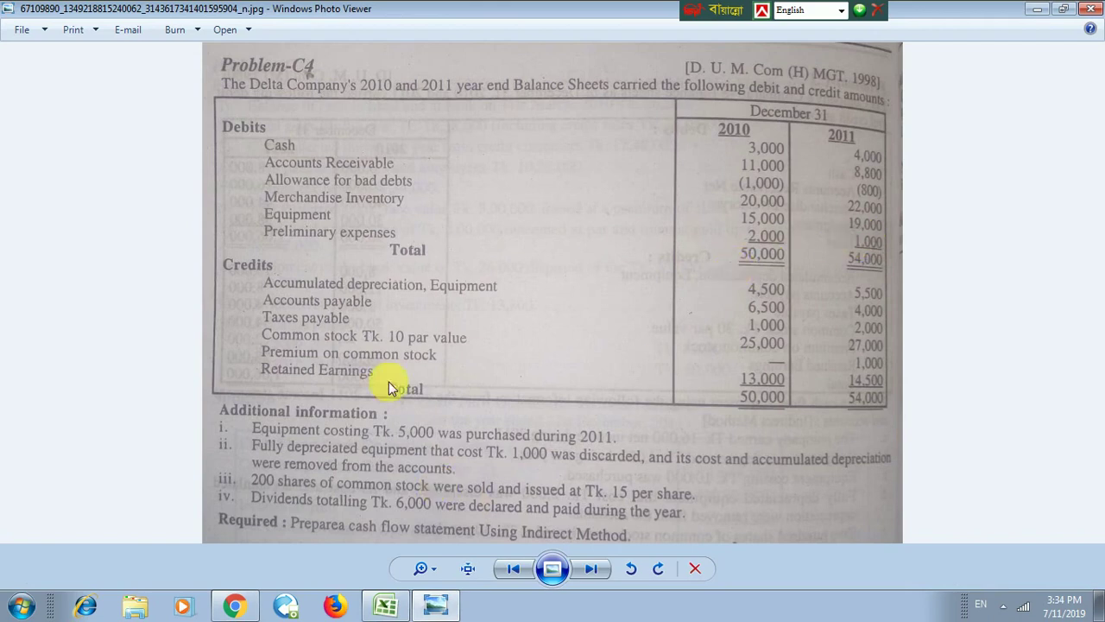
pyautogui.click(386, 606)
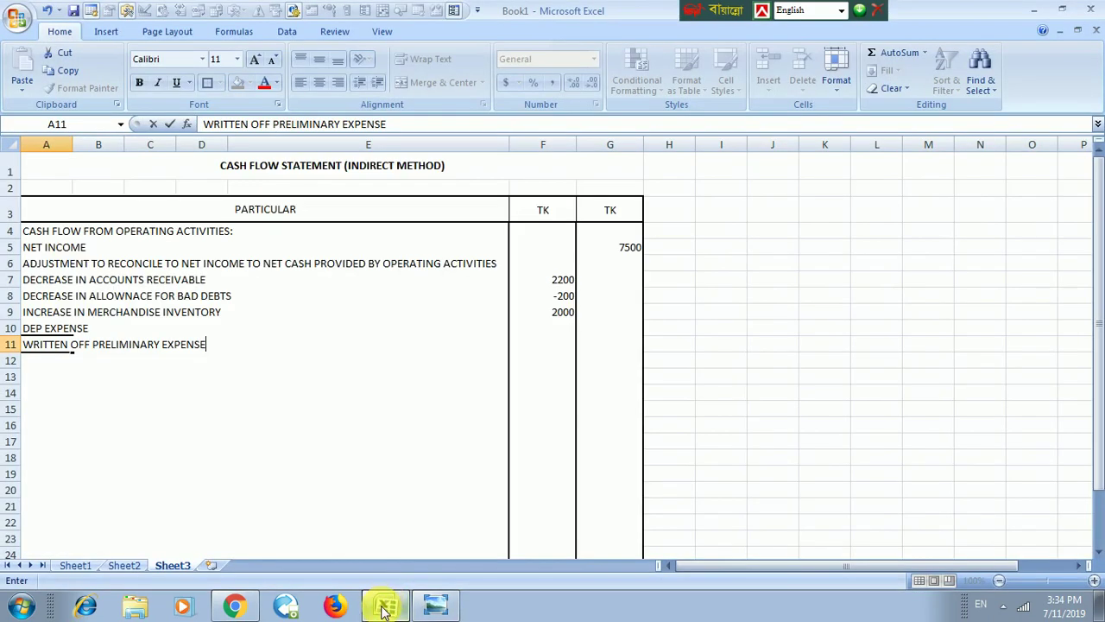
pyautogui.click(542, 348)
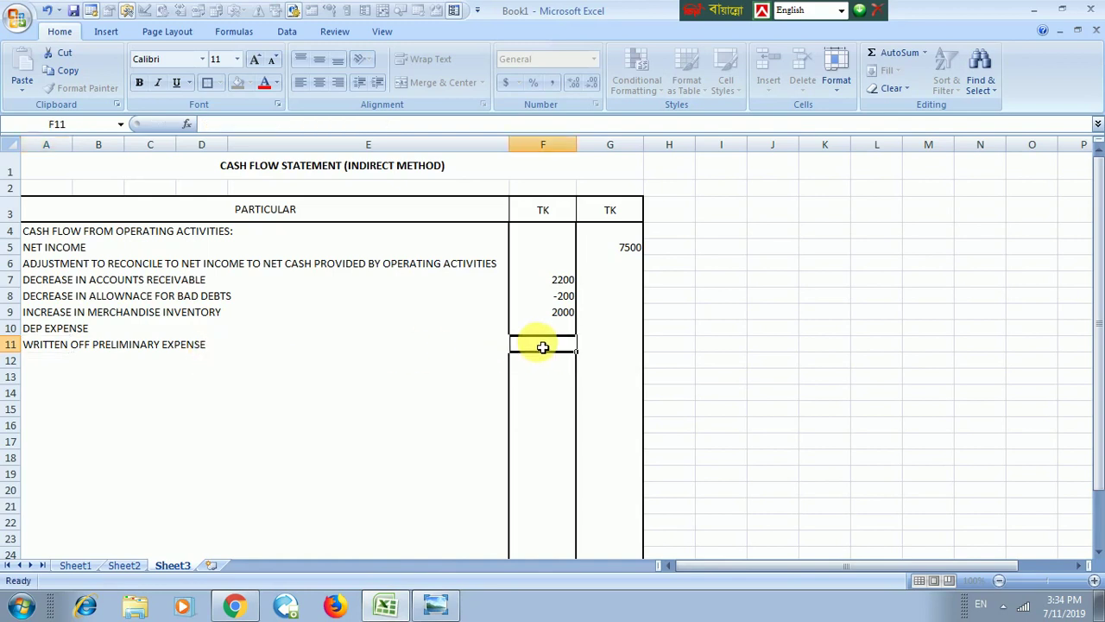
pyautogui.write('1000')
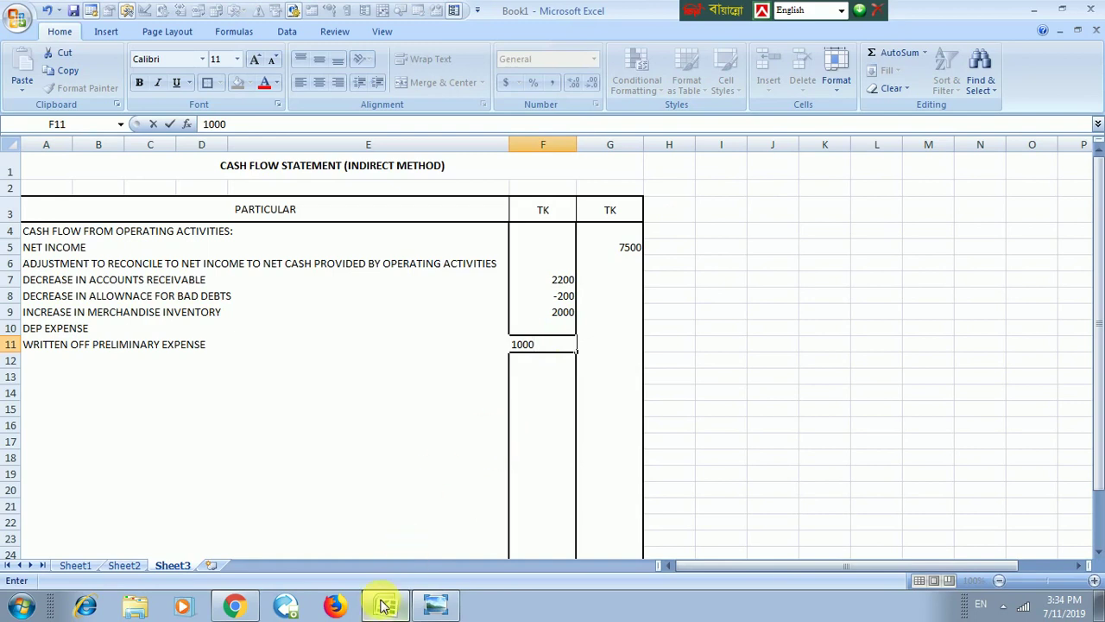
# Step: Check the accounts payable figures in Windows Photo Viewer, and enter "DECREASE IN ACCOUNTS PAYABLE" in cell A12 in Excel
pyautogui.click(437, 603)
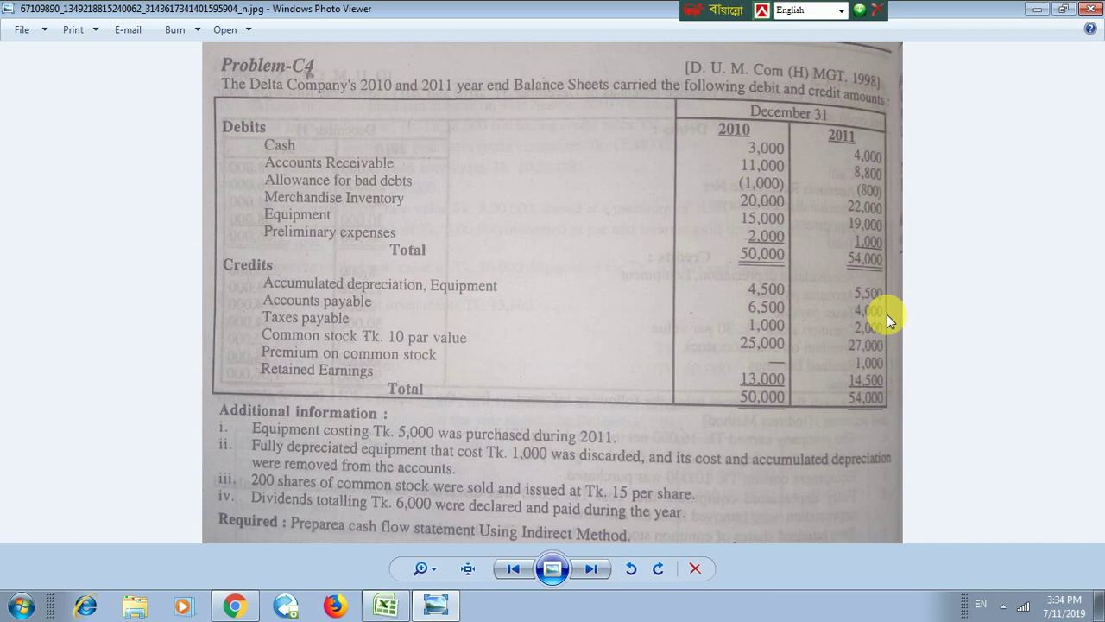
pyautogui.click(386, 607)
pyautogui.click(52, 361)
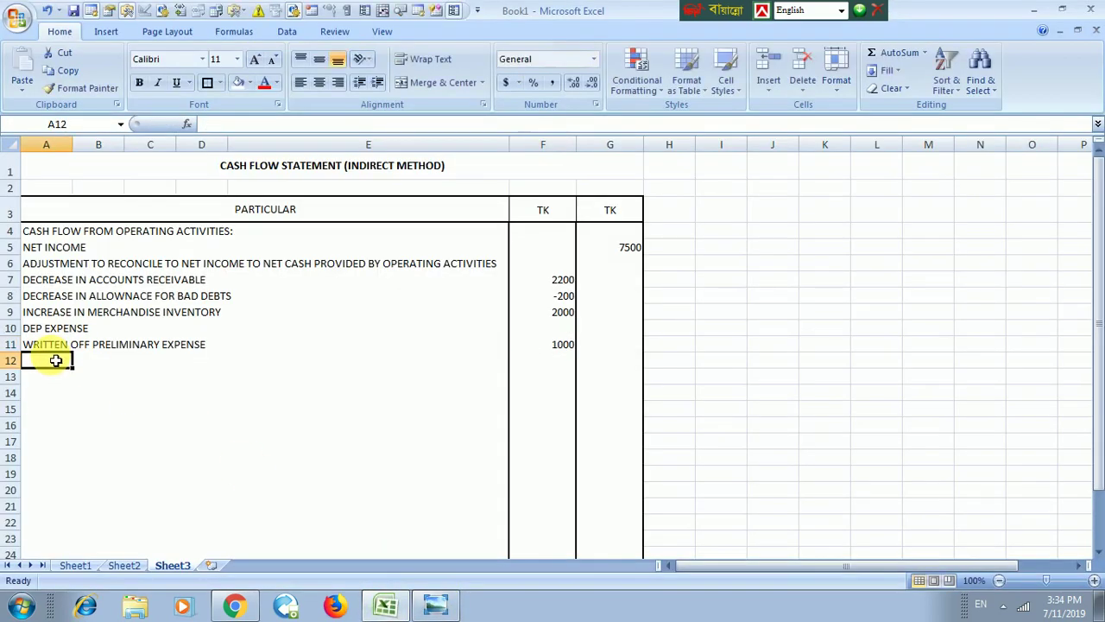
pyautogui.write('DEC')
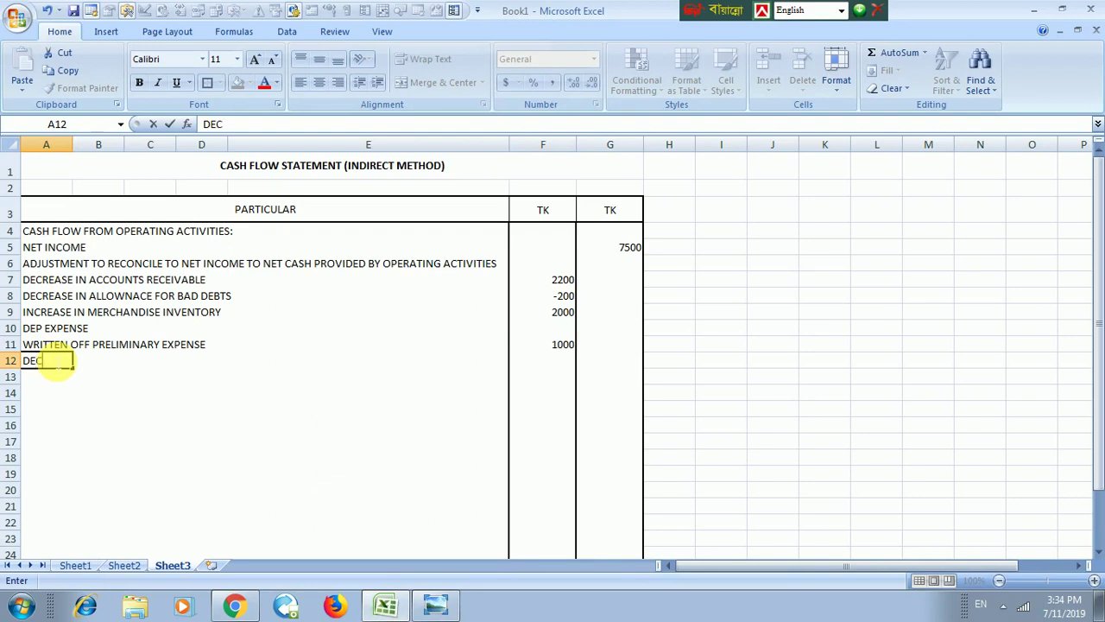
pyautogui.write('REASE IN ')
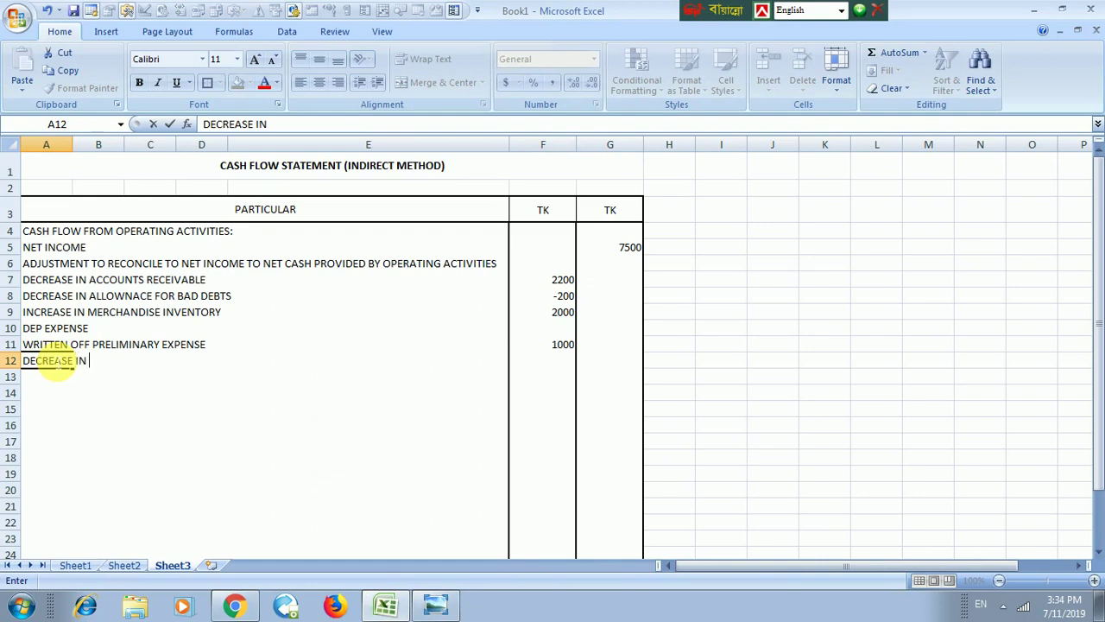
pyautogui.write('ACCOUN')
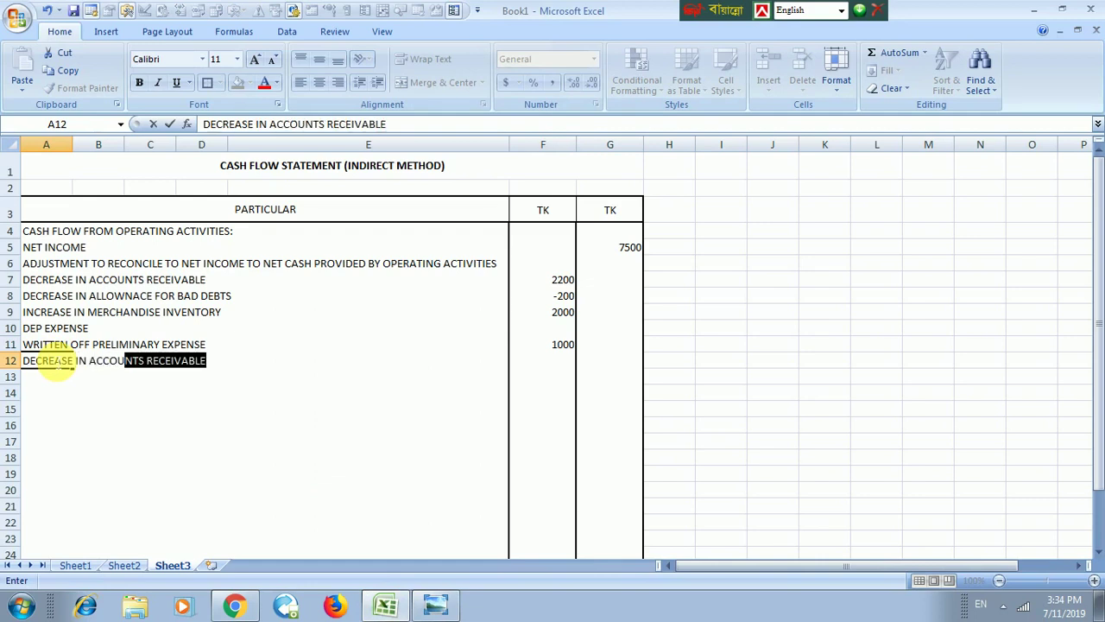
pyautogui.write('TS')
pyautogui.write('PA')
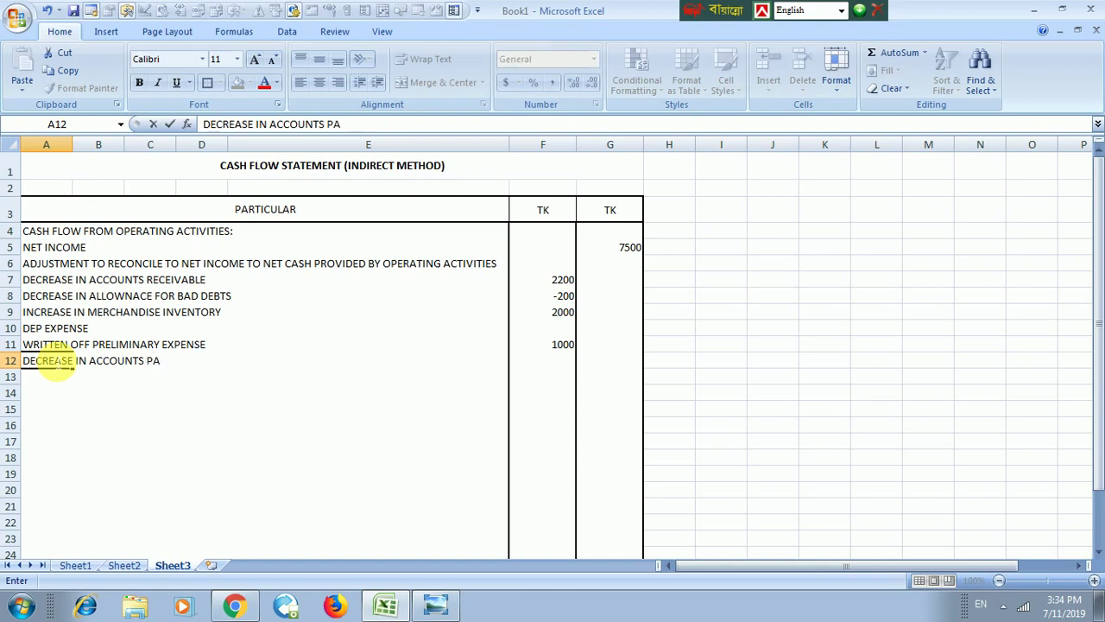
pyautogui.write('YABLE')
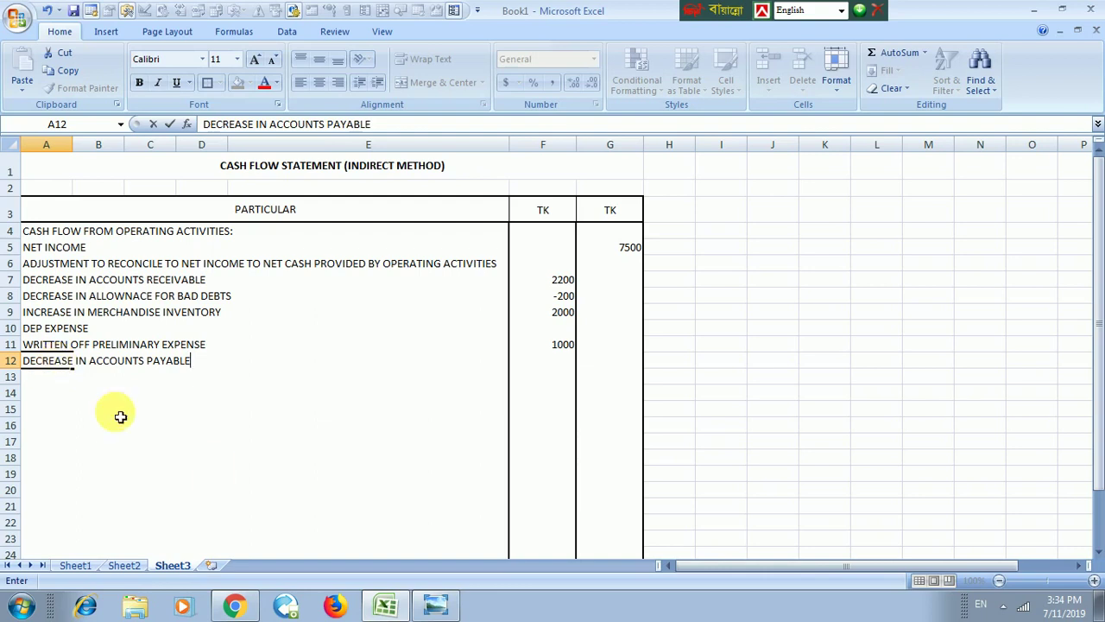
# Step: Recheck accounts payable in Windows Photo Viewer, dismissing the pop-up notification, and enter -2500 for its decrease in cell F12 in Excel
pyautogui.click(434, 605)
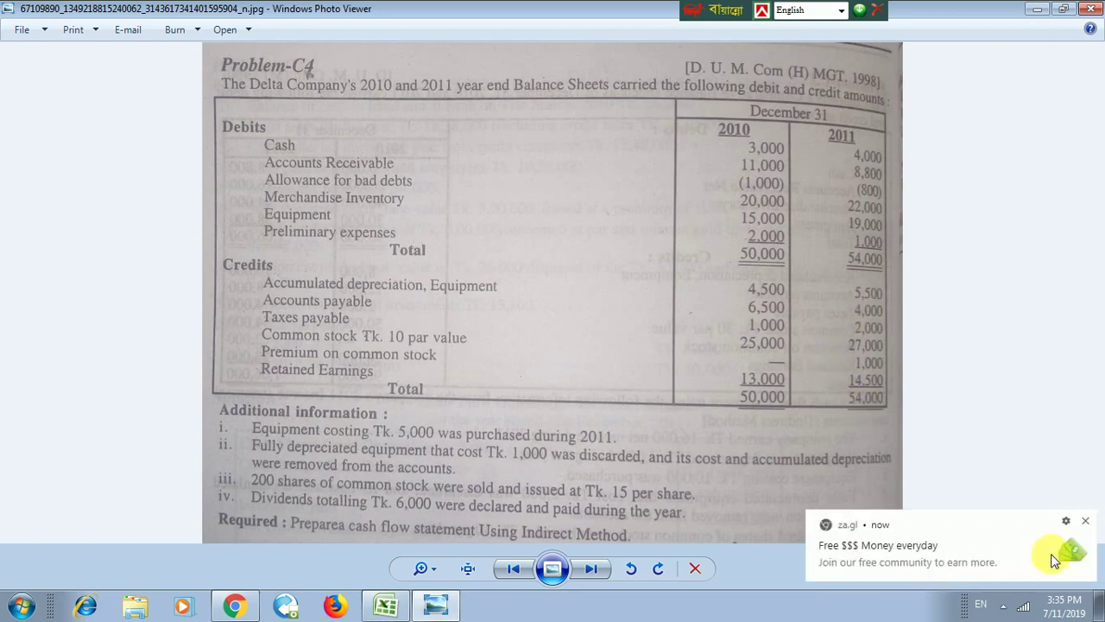
pyautogui.click(1084, 520)
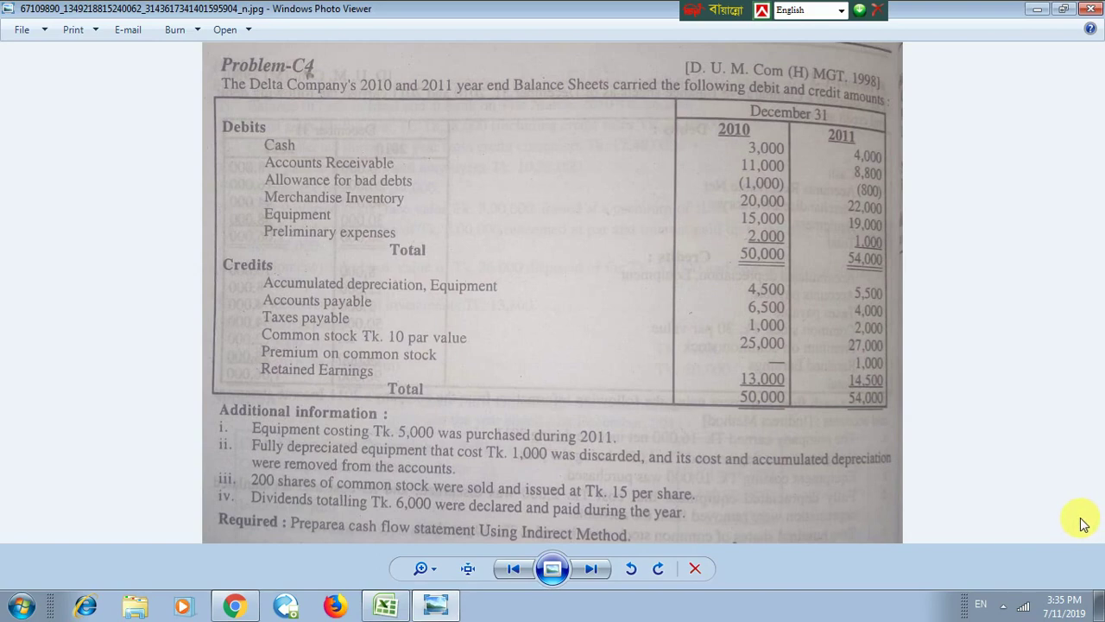
pyautogui.click(386, 605)
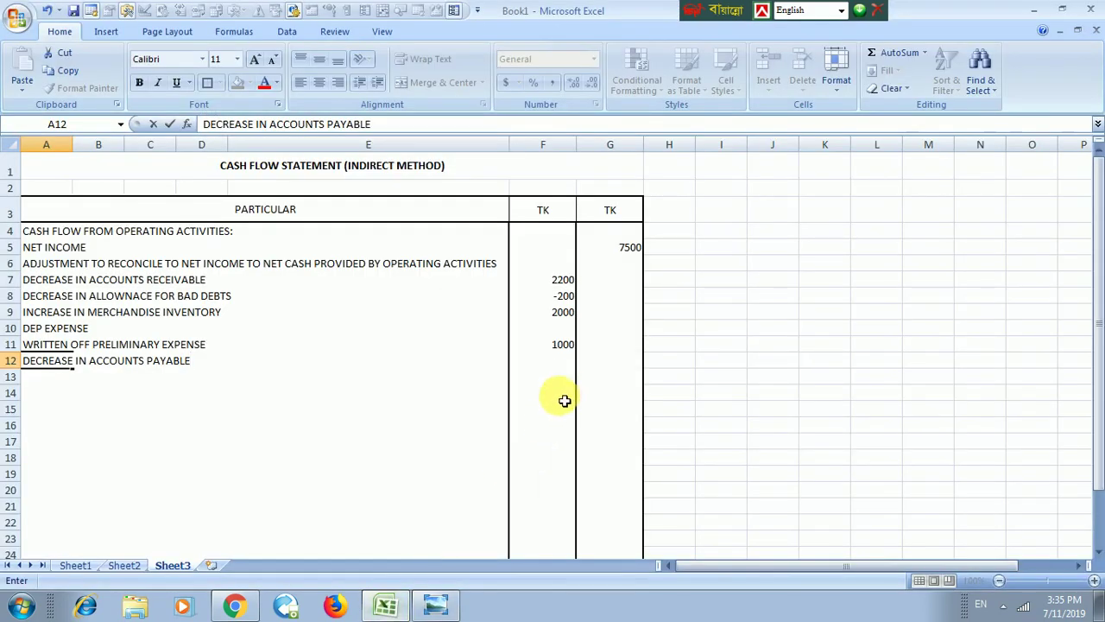
pyautogui.click(563, 366)
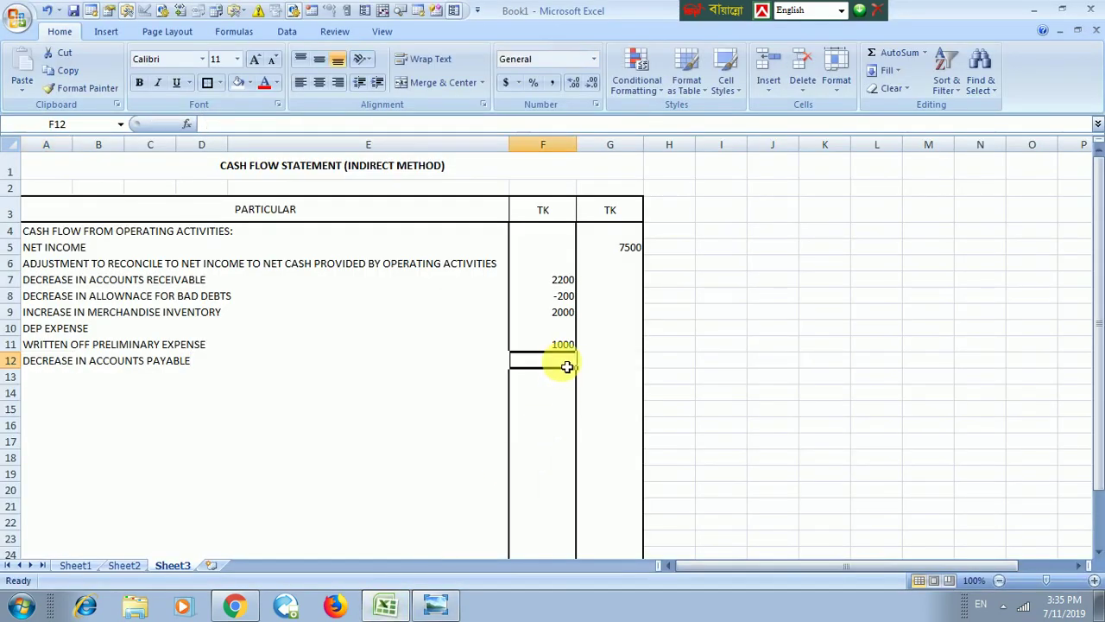
pyautogui.write('-2500')
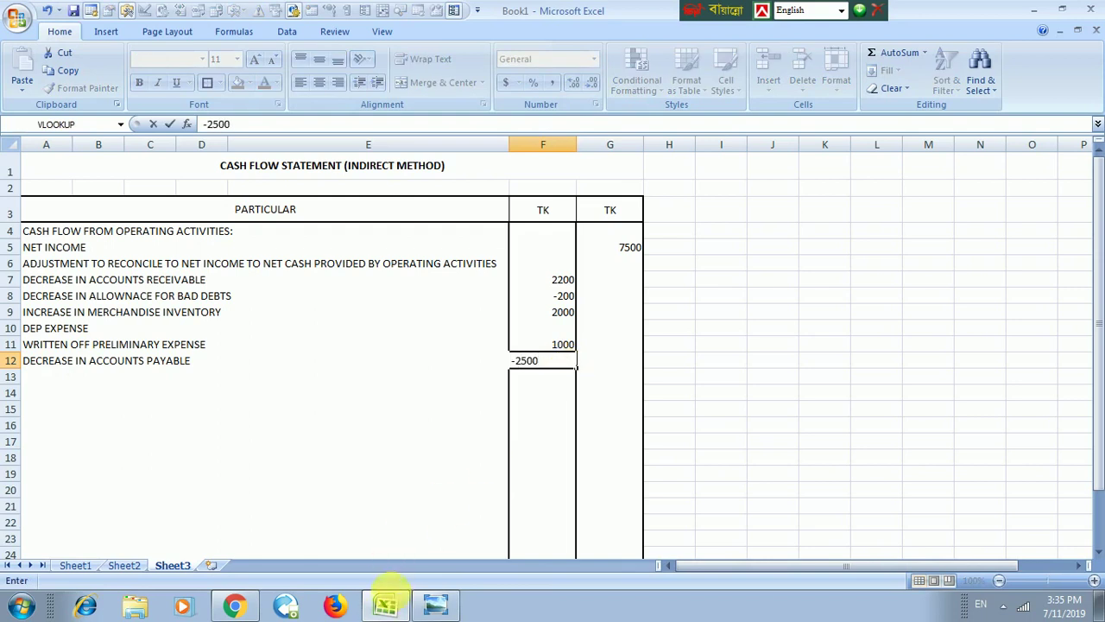
# Step: Check the taxes payable figures in Windows Photo Viewer, and enter "INCREASE IN TEX PAYABLE" in cell A13 in Excel
pyautogui.click(386, 606)
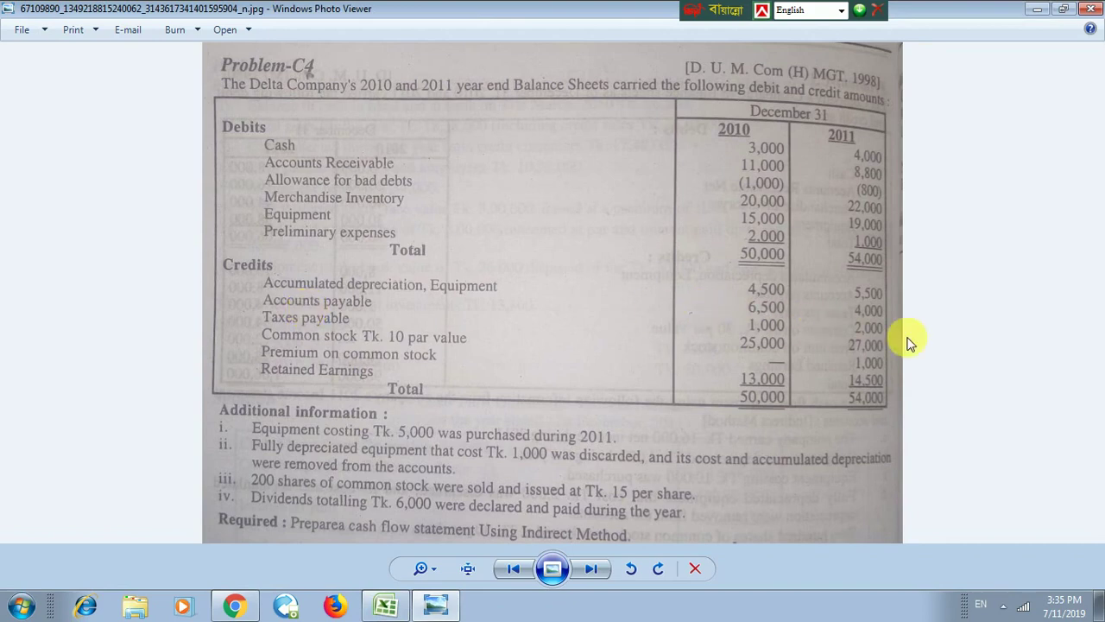
pyautogui.click(387, 605)
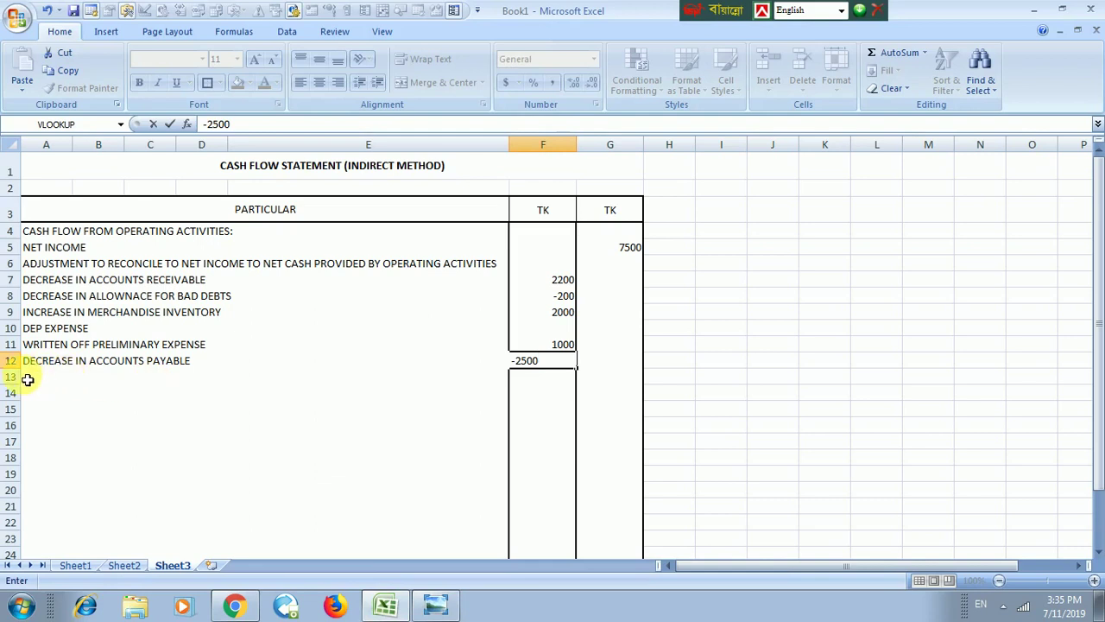
pyautogui.click(39, 380)
pyautogui.write('INCREA')
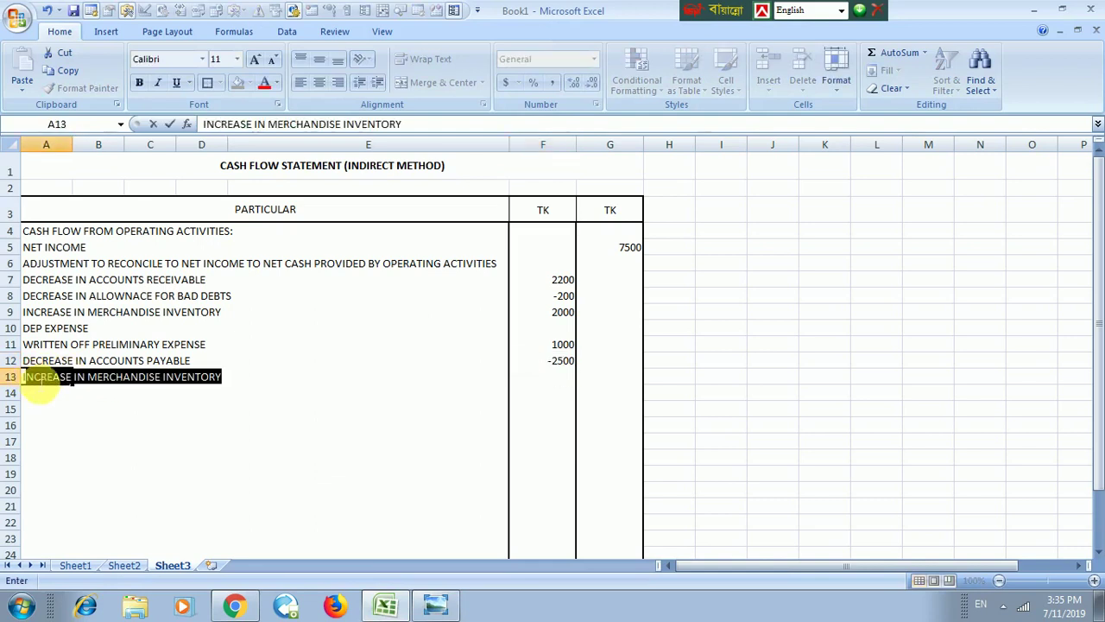
pyautogui.write('SE')
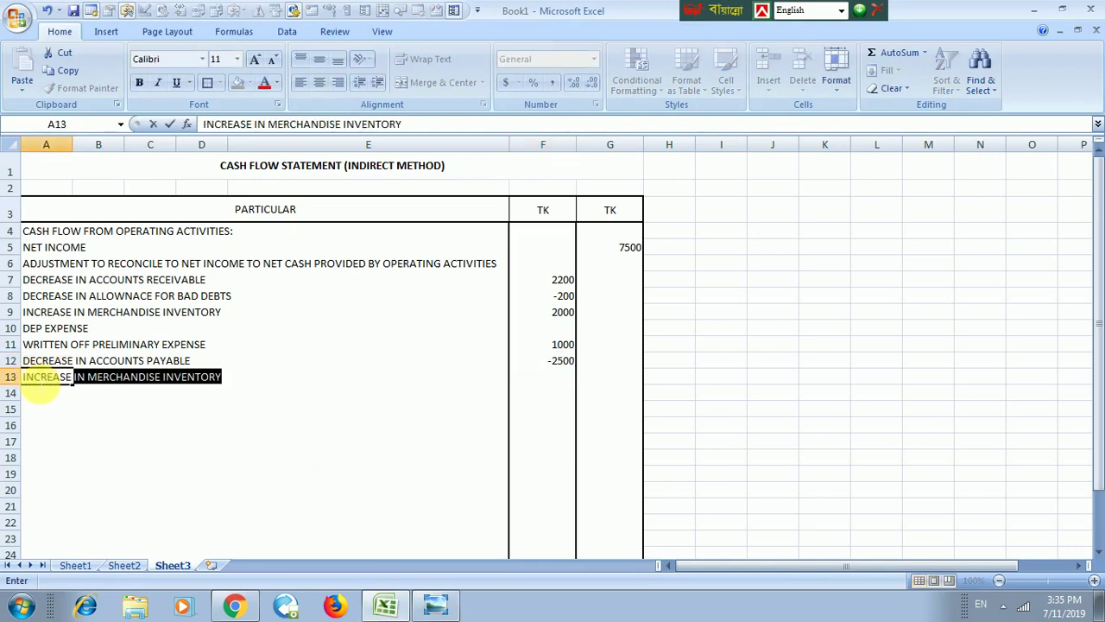
pyautogui.write(' IN TEX')
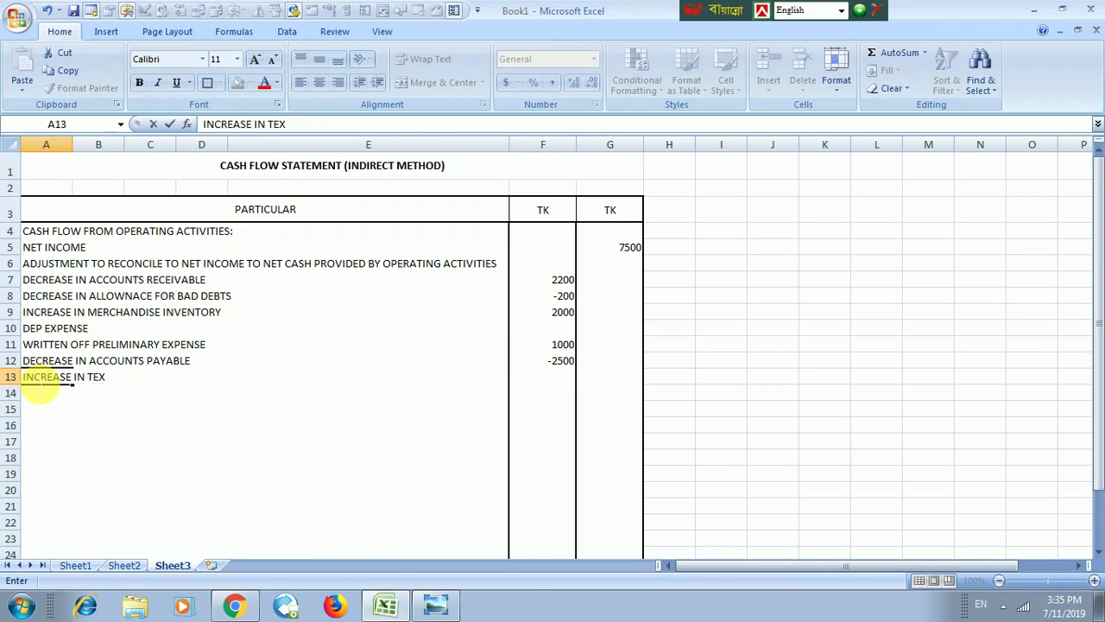
pyautogui.write(' PAYABLE')
# Step: Enter 1000 in cell F13 as the amount for the increase in tax payable
pyautogui.press('Right')
pyautogui.press('Right')
pyautogui.press('Right')
pyautogui.press('Right')
pyautogui.press('Right')
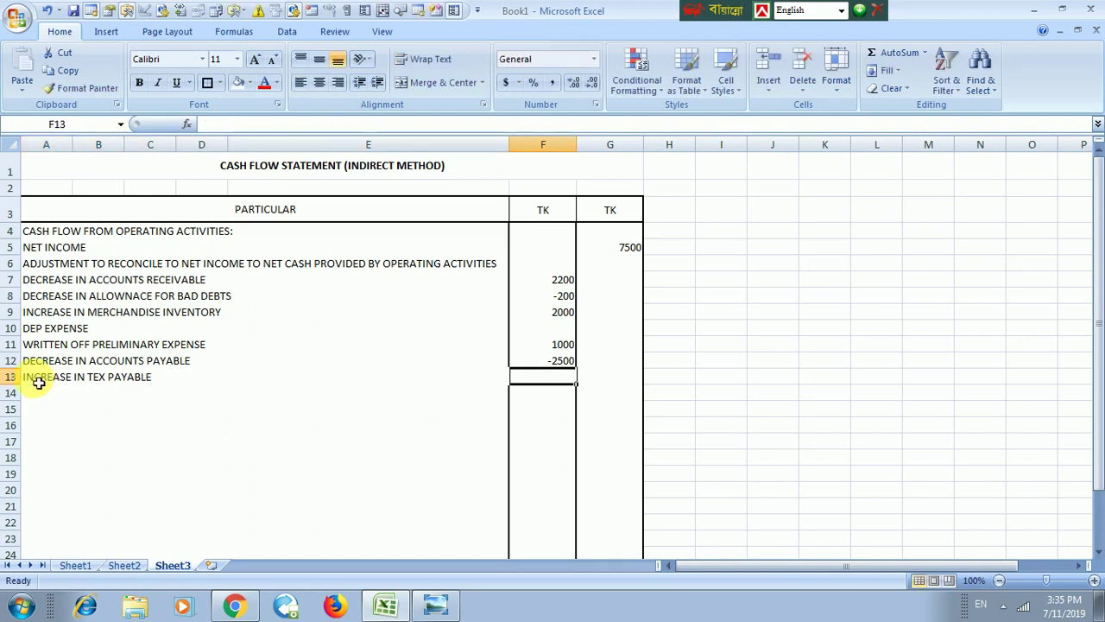
pyautogui.write('1000')
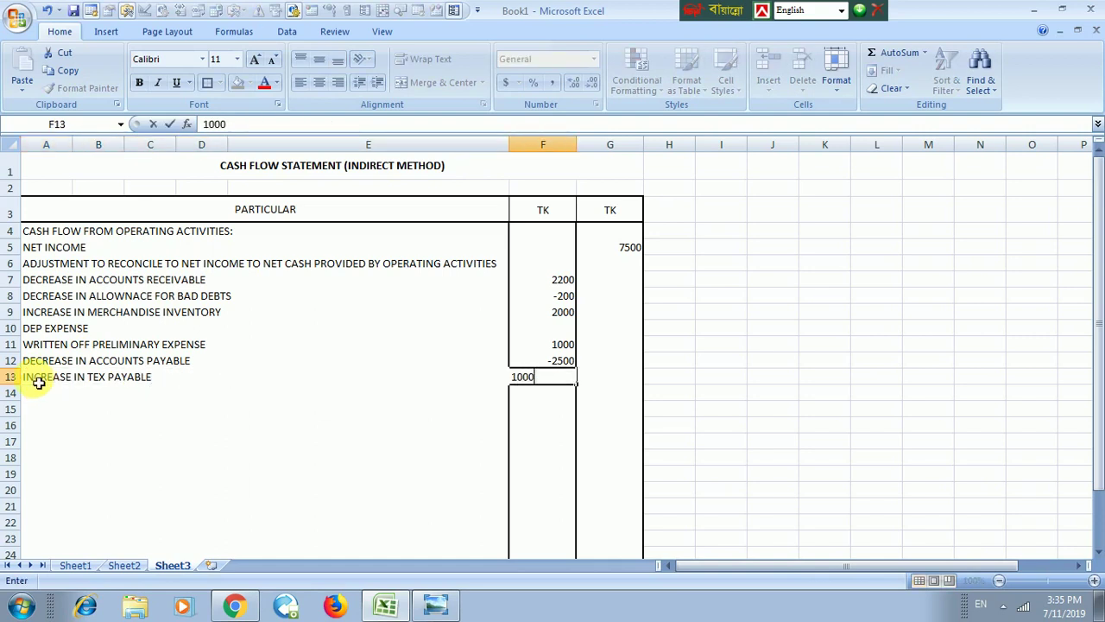
pyautogui.click(722, 426)
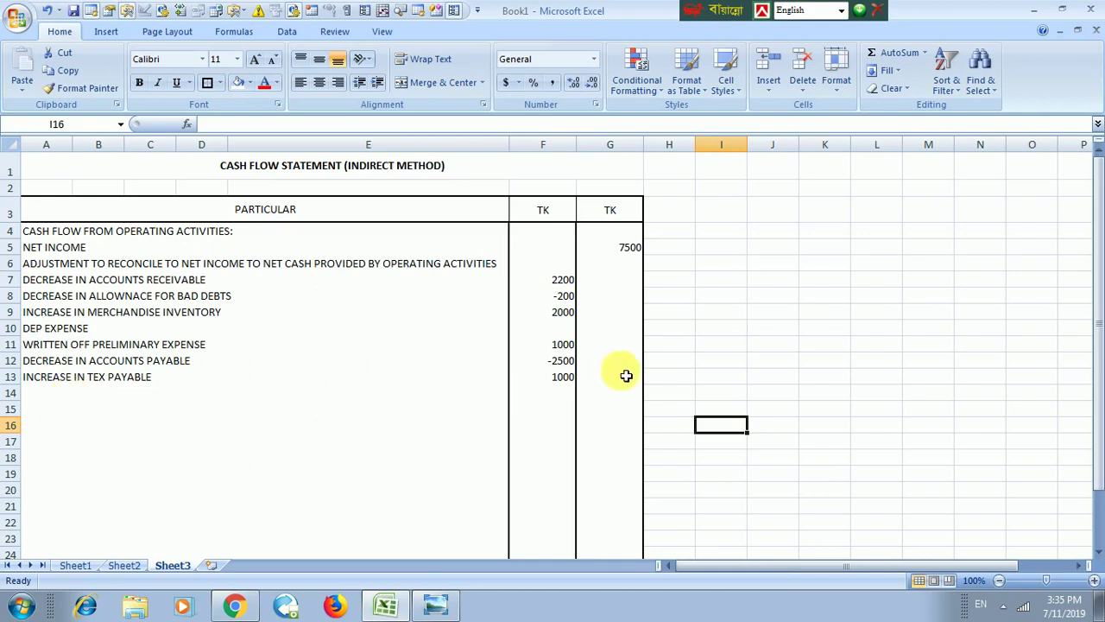
pyautogui.click(561, 382)
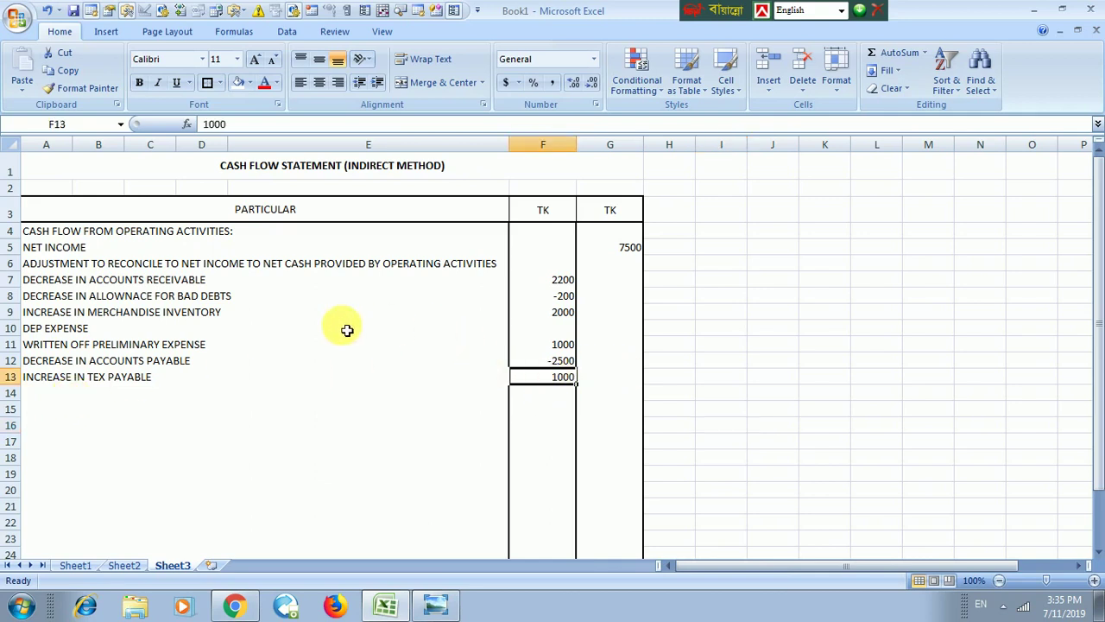
# Step: Check the equipment and accumulated depreciation figures in Windows Photo Viewer, dismissing the pop-up notification, and enter 2000 for depreciation expense in cell F10 in Excel
pyautogui.click(568, 334)
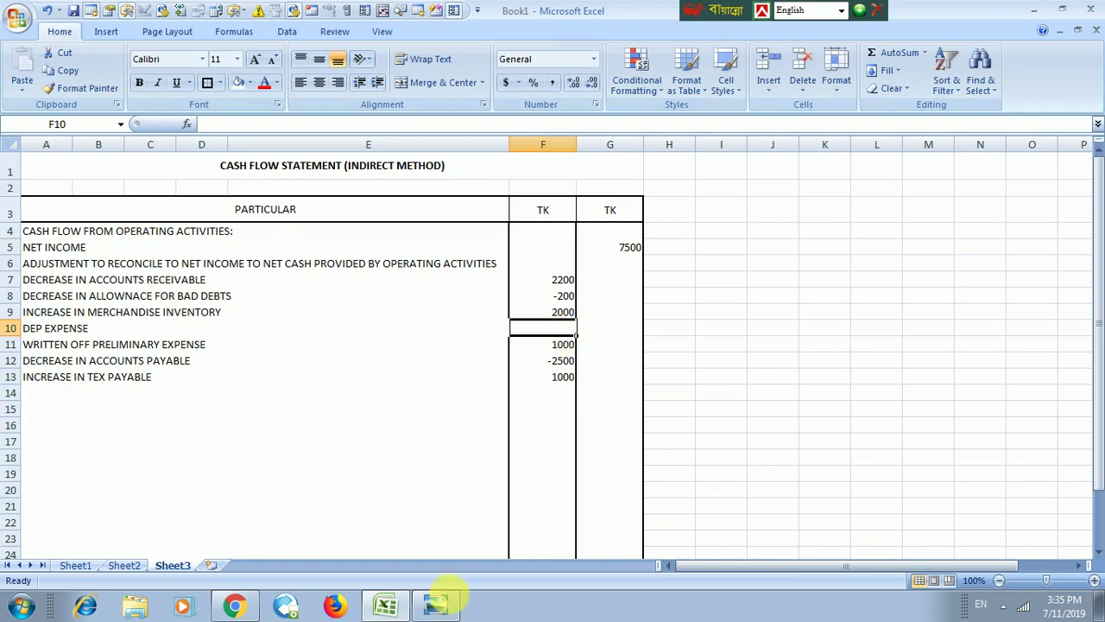
pyautogui.click(449, 604)
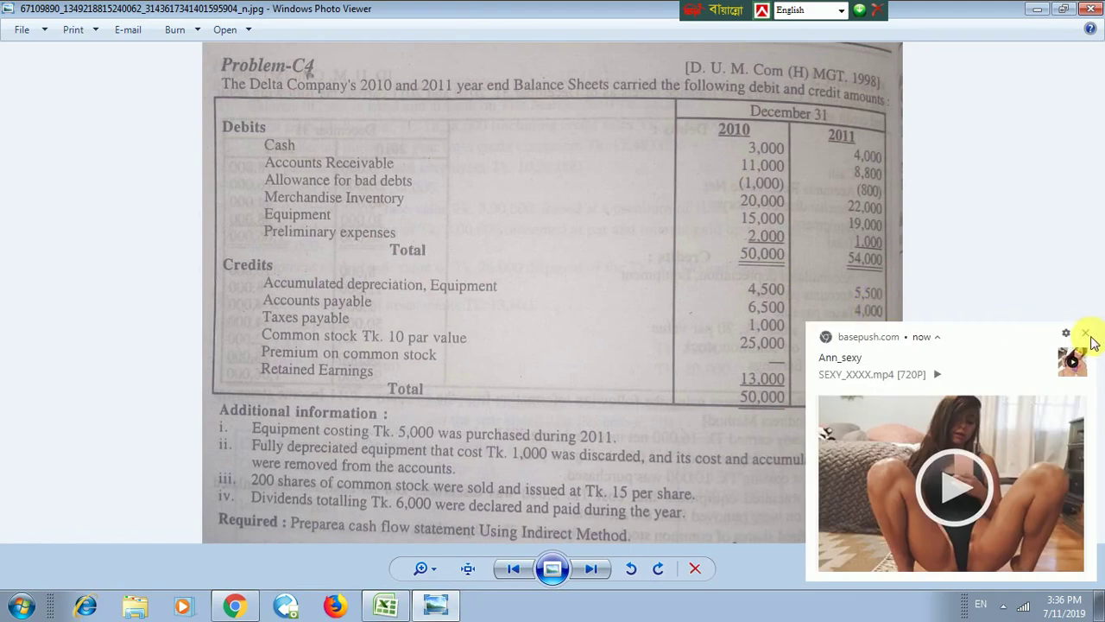
pyautogui.click(1088, 334)
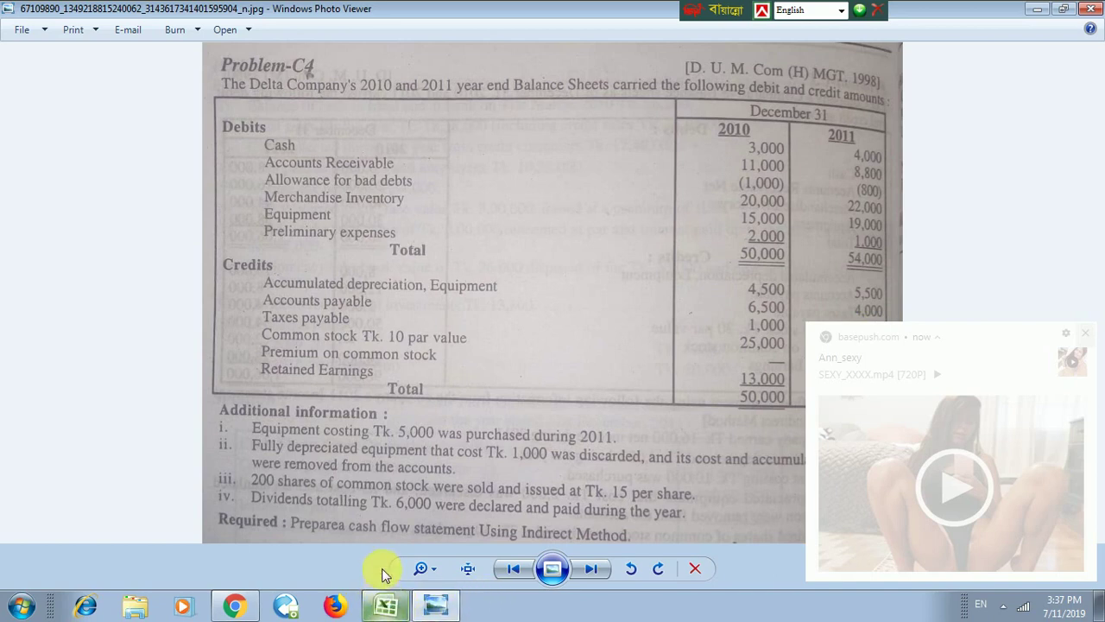
pyautogui.click(386, 604)
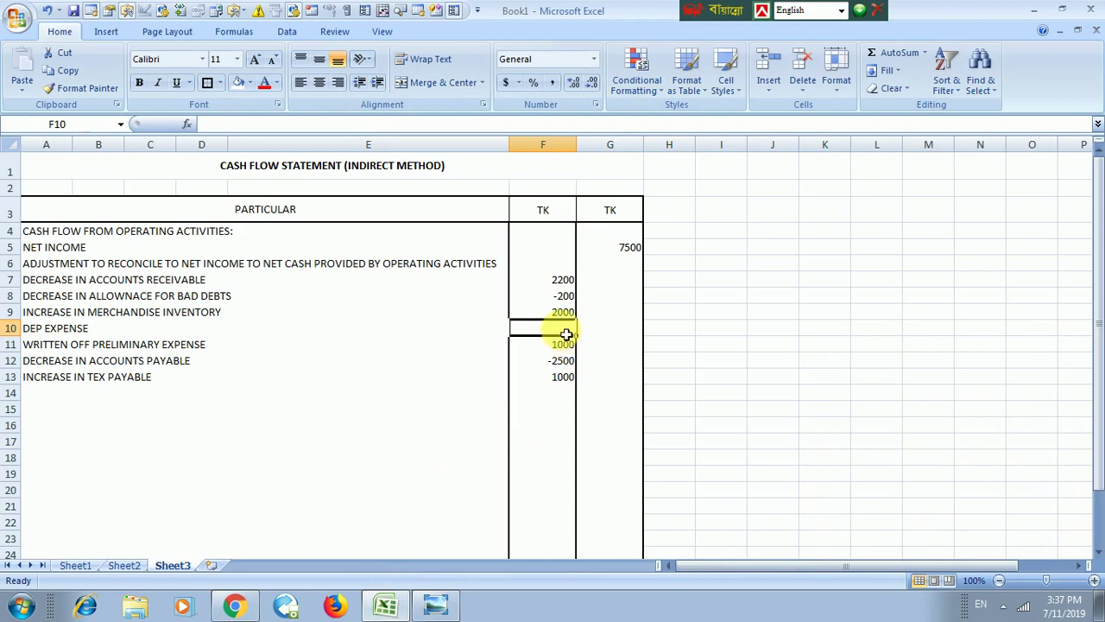
pyautogui.write('2000')
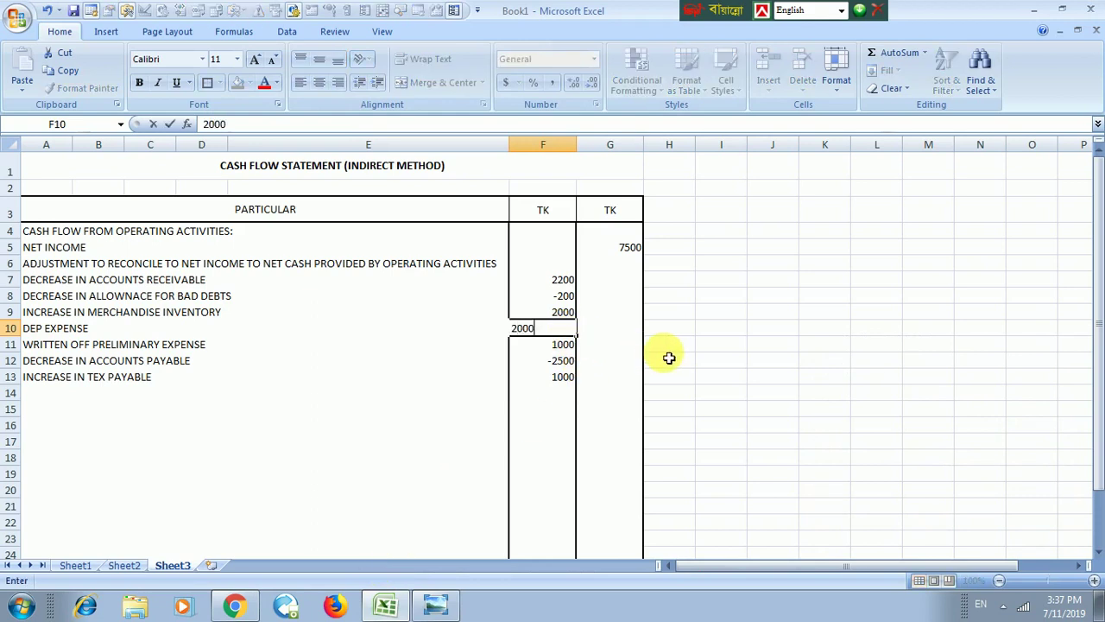
pyautogui.click(596, 394)
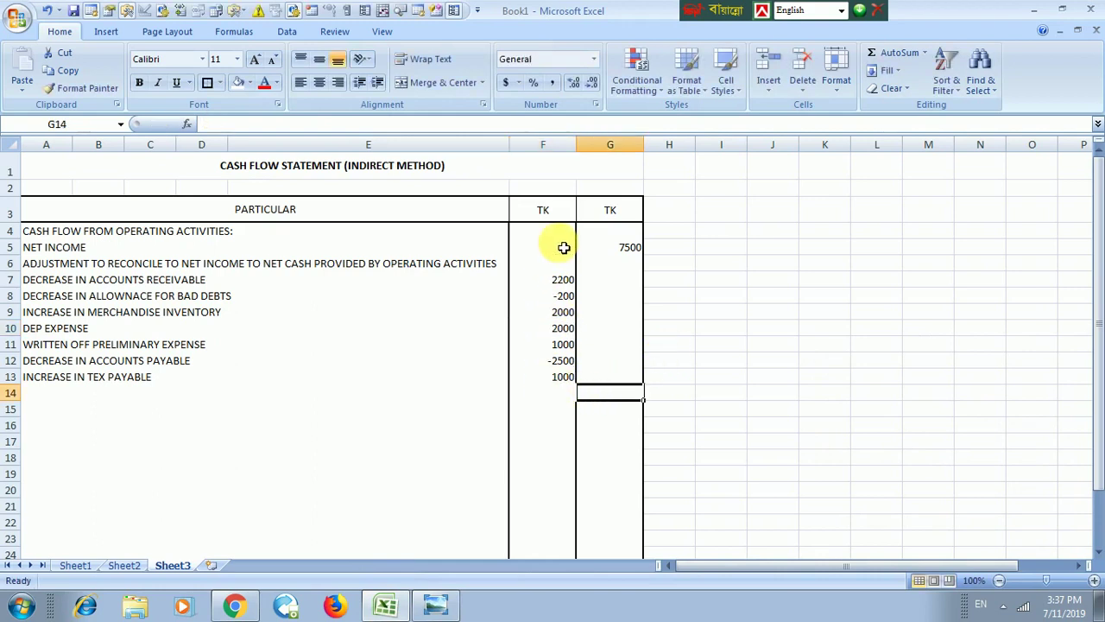
# Step: Center the contents of both TK amount columns in F5:G29 horizontally and align them to the middle vertically
pyautogui.moveTo(562, 247); pyautogui.dragTo(595, 532)
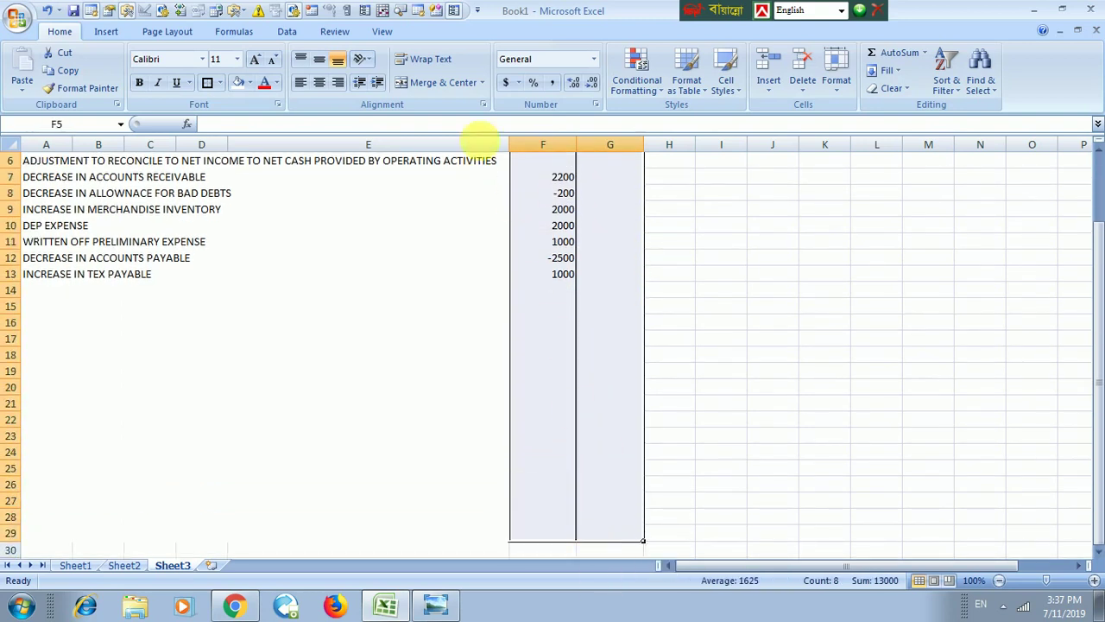
pyautogui.click(319, 82)
pyautogui.click(318, 58)
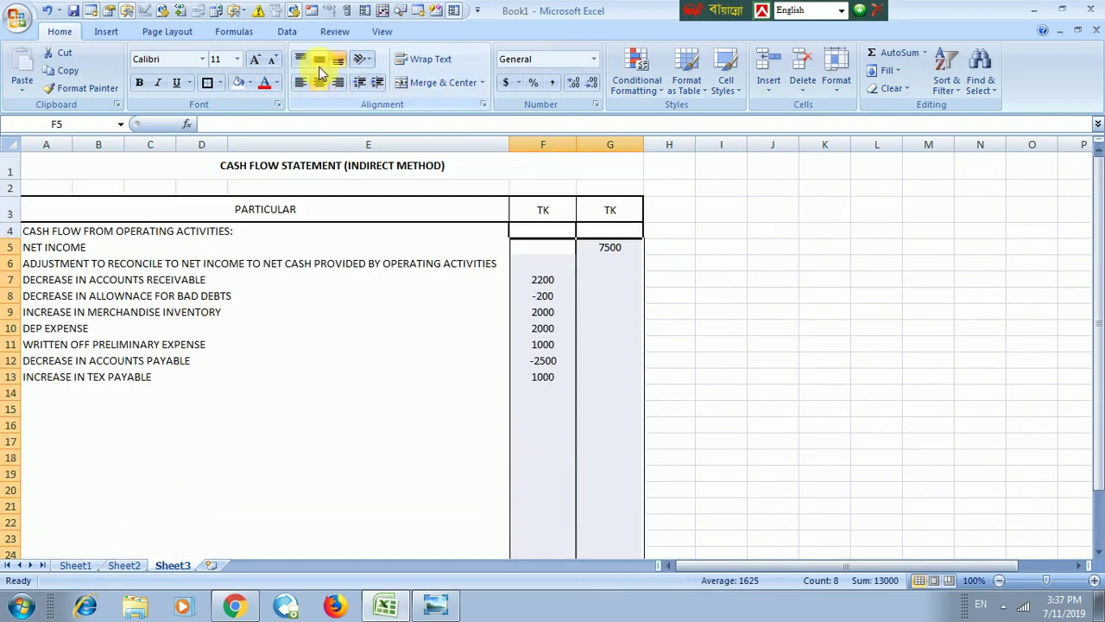
pyautogui.click(594, 383)
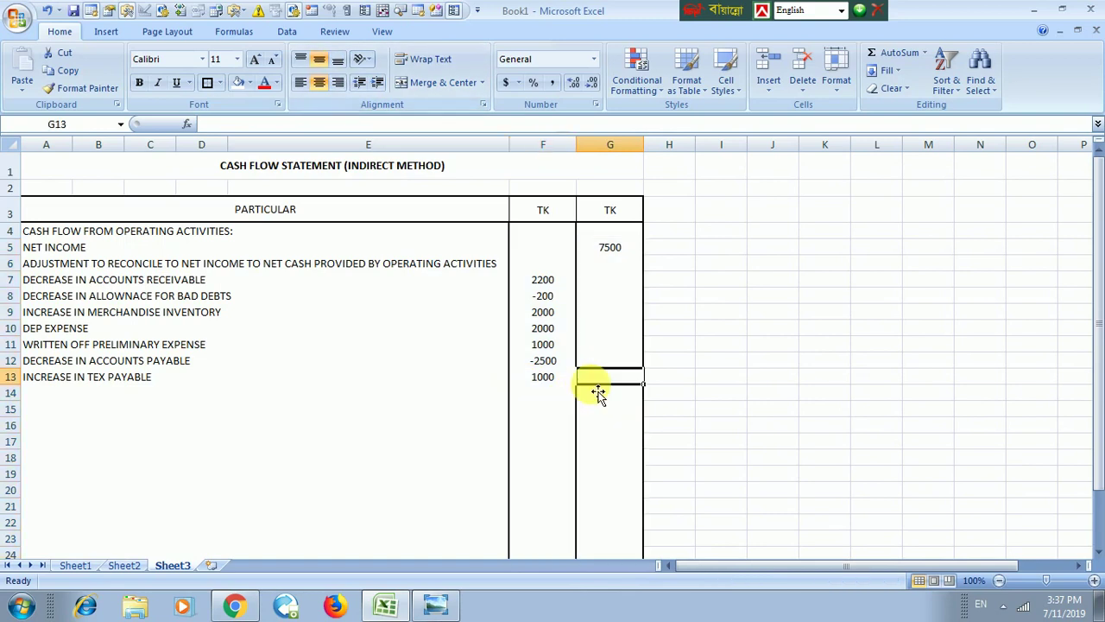
pyautogui.click(596, 400)
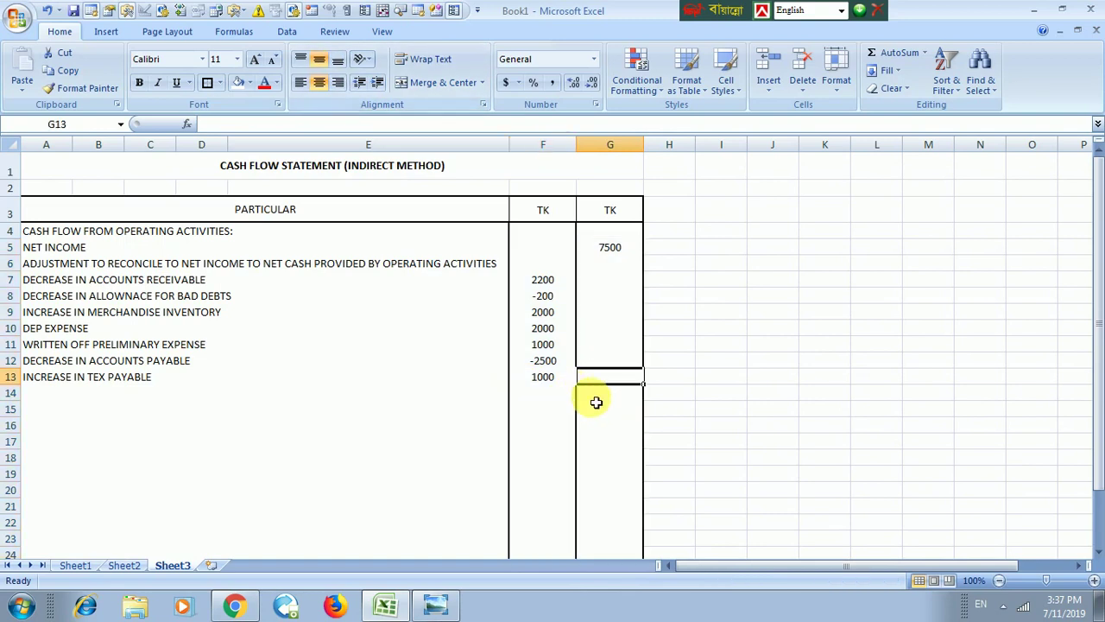
# Step: Add a thick bottom border to cell F13 under the last operating adjustment amount
pyautogui.click(531, 376)
pyautogui.click(220, 84)
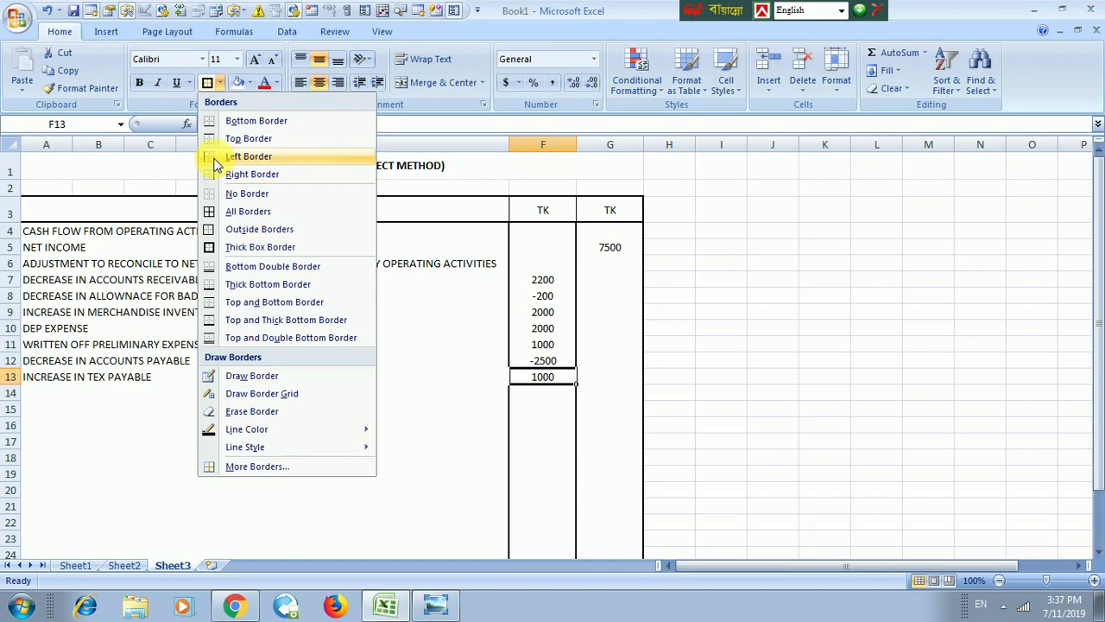
pyautogui.click(215, 284)
pyautogui.click(689, 473)
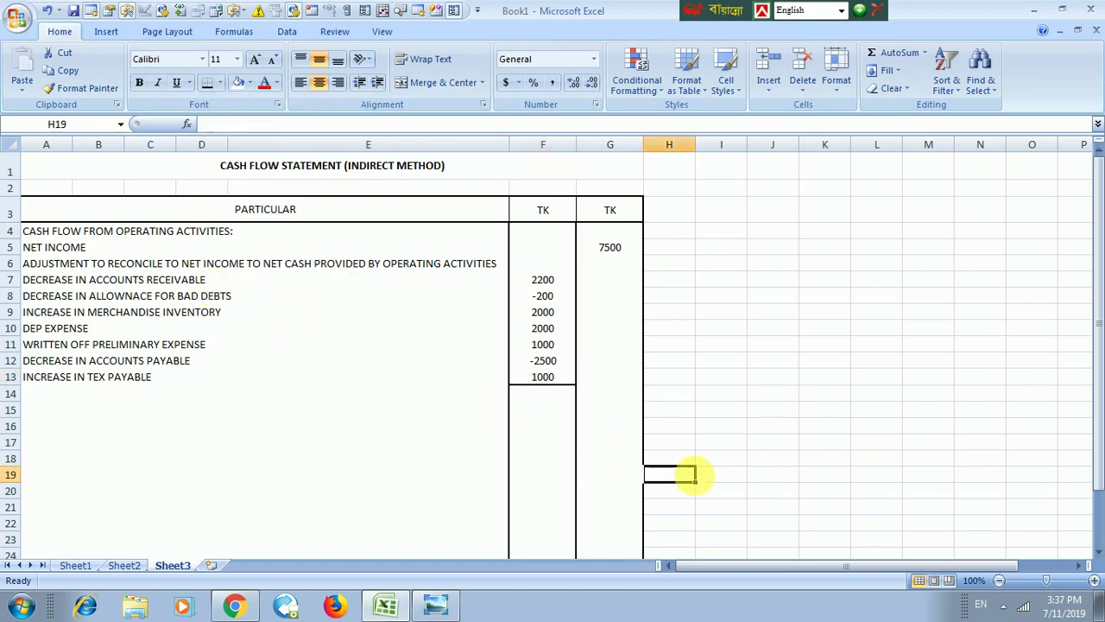
# Step: Total the operating adjustments in cell G14 with the formula =SUM(F7:F13)
pyautogui.click(606, 396)
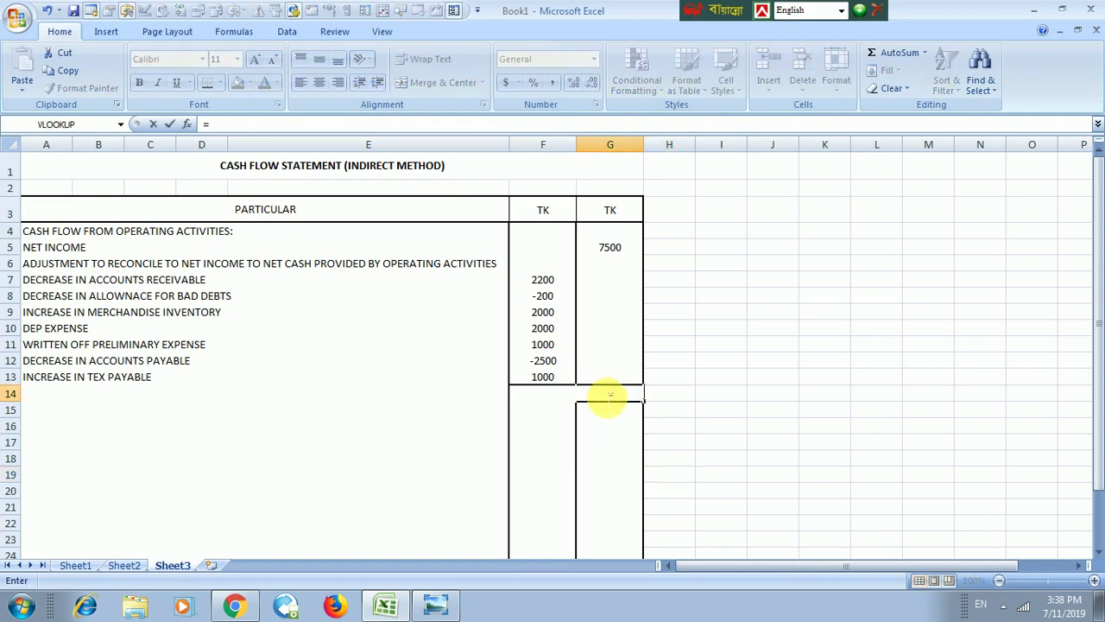
pyautogui.click(887, 54)
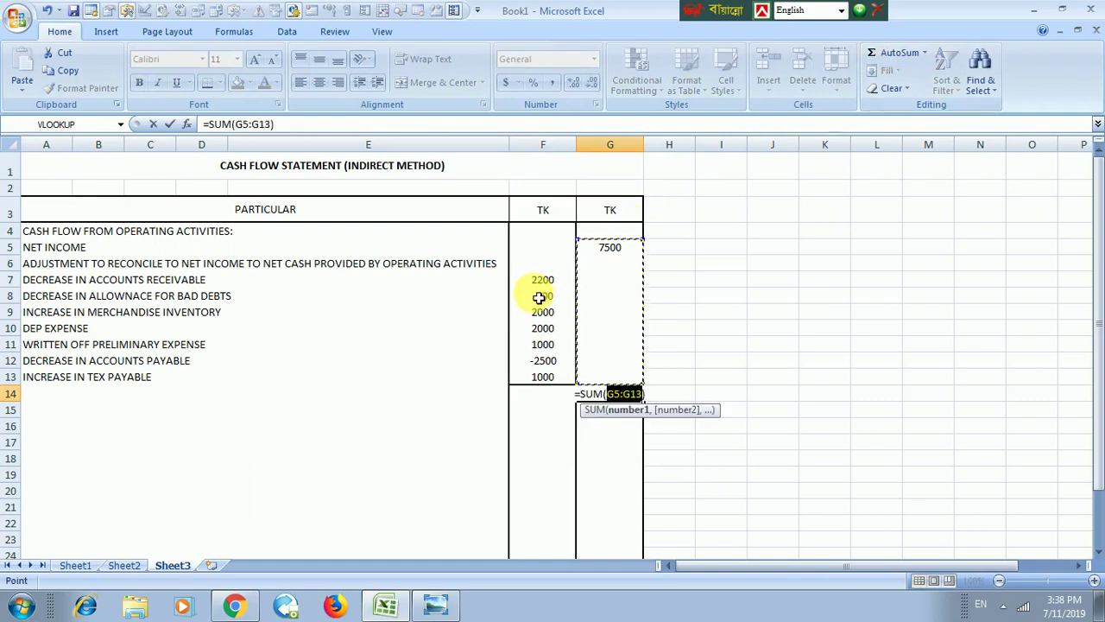
pyautogui.moveTo(541, 287); pyautogui.dragTo(542, 377)
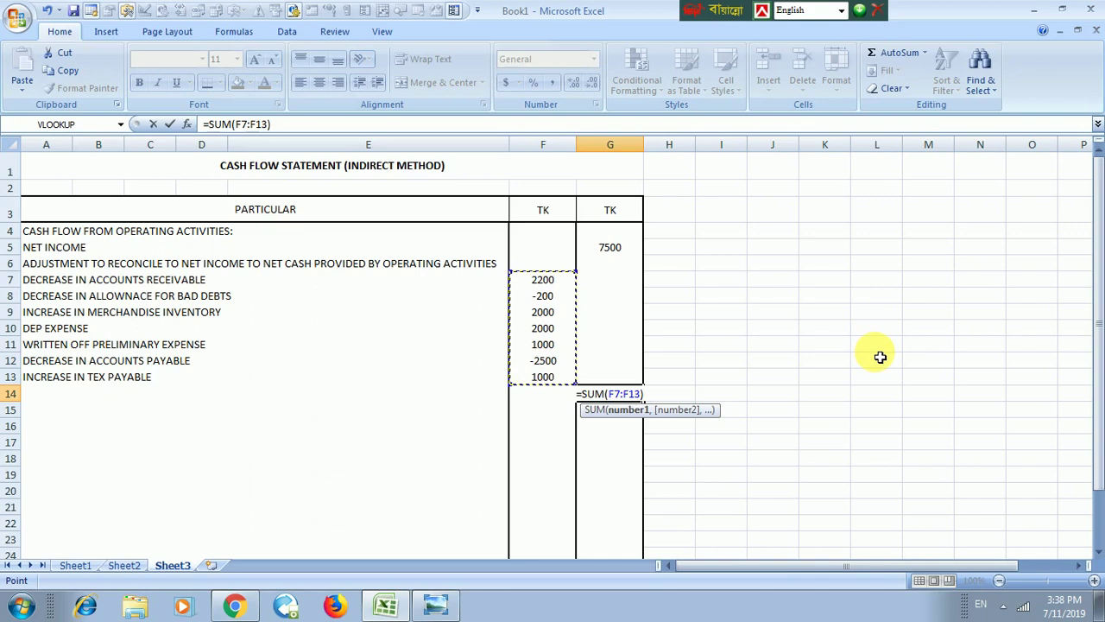
pyautogui.press('Return')
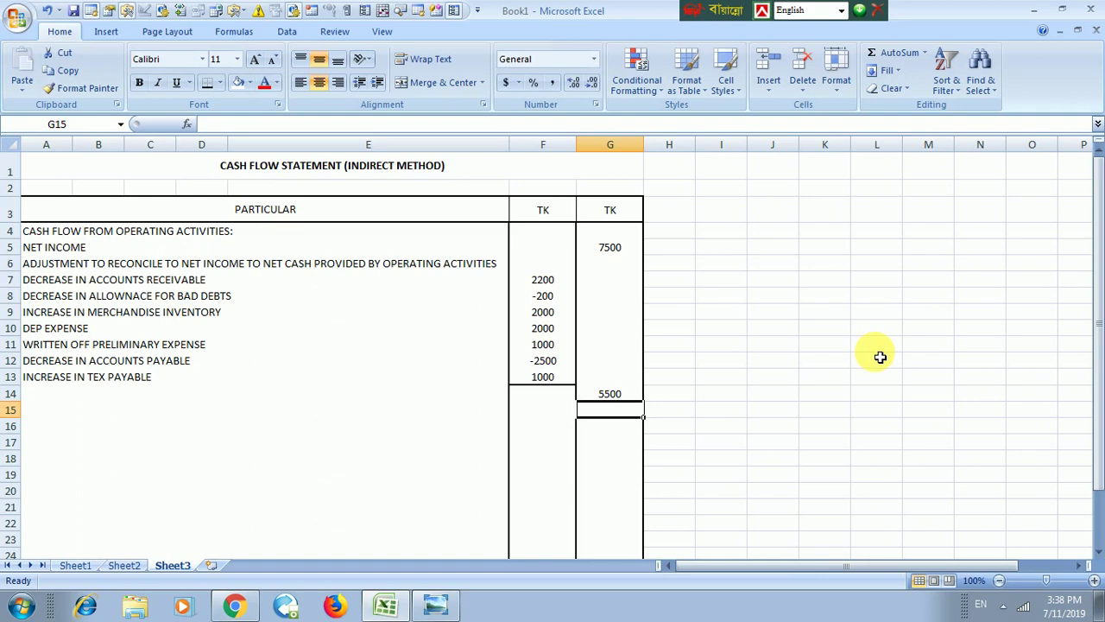
pyautogui.click(610, 396)
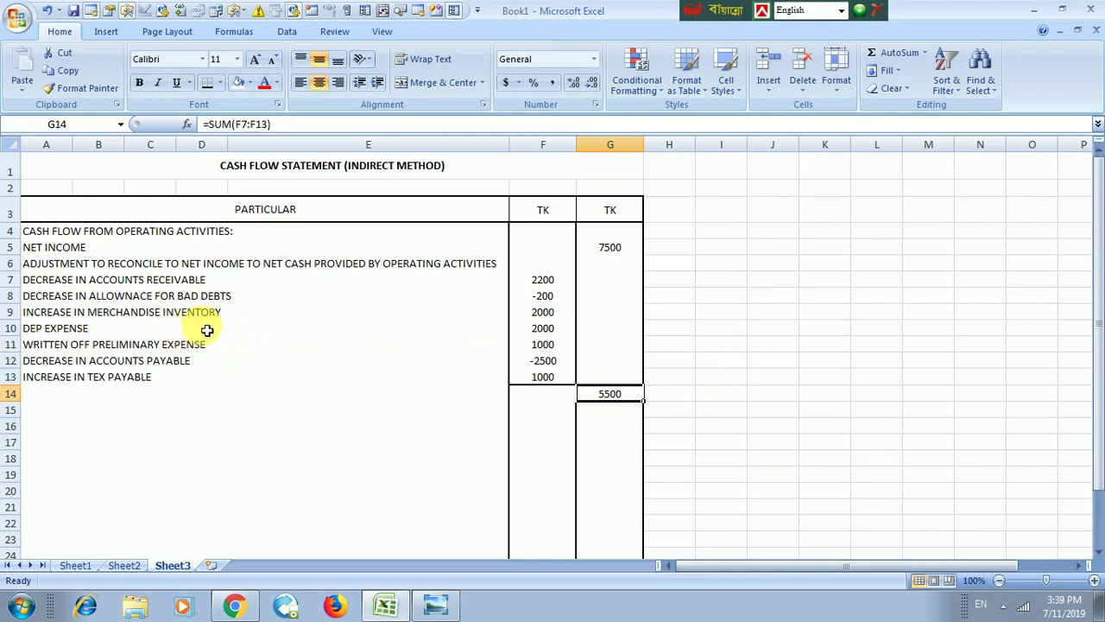
# Step: Correct the merchandise inventory increase in cell F9 to -2000 and check the total in G14
pyautogui.click(537, 316)
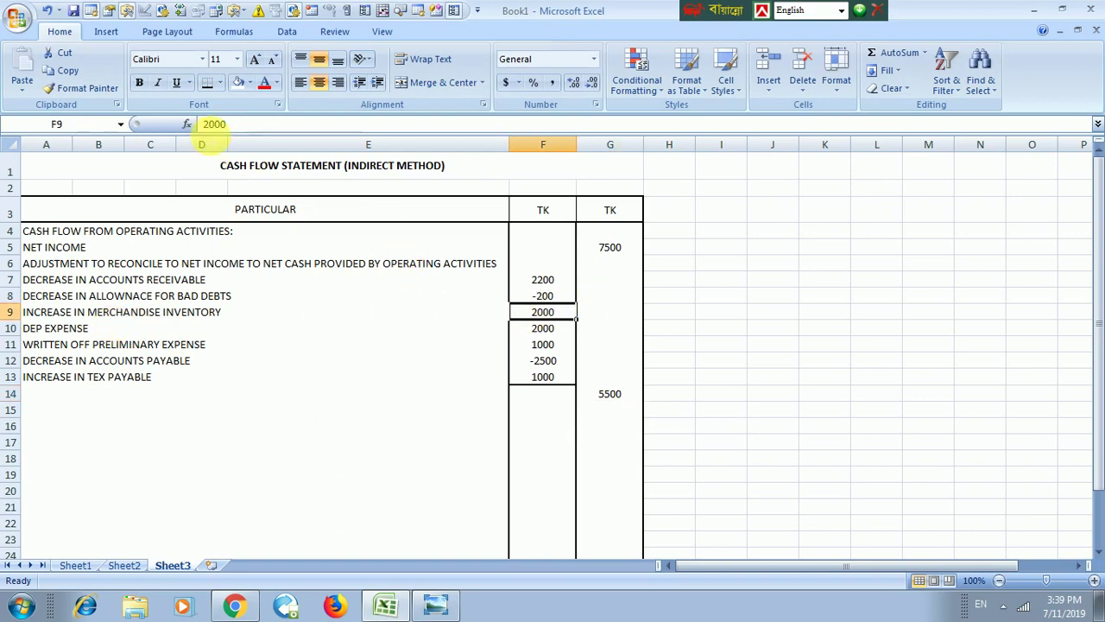
pyautogui.click(210, 124)
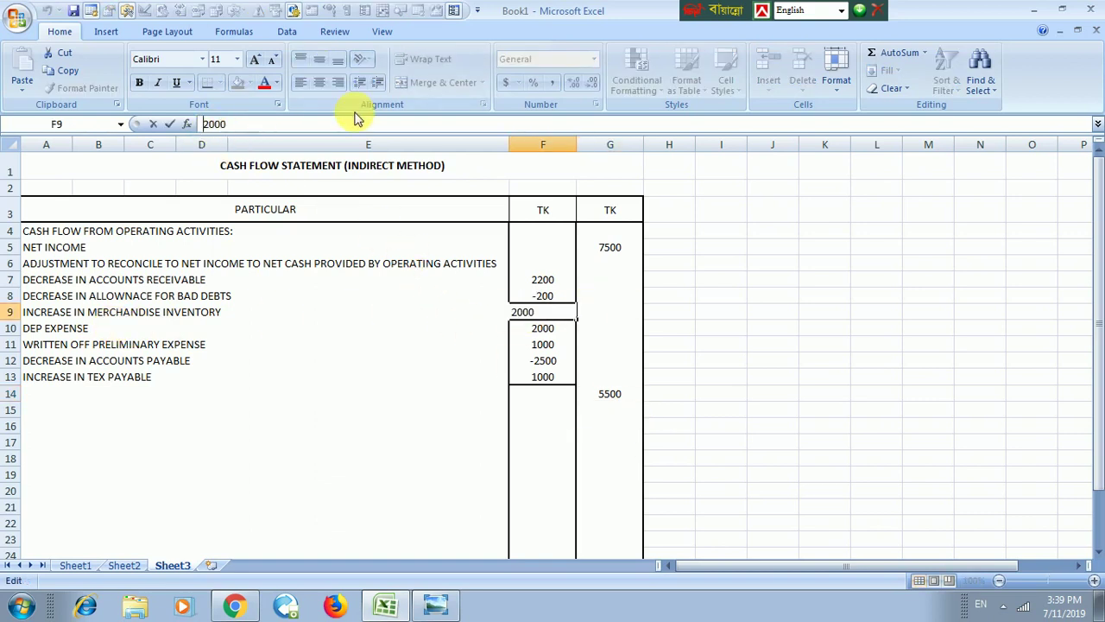
pyautogui.write('-')
pyautogui.click(777, 340)
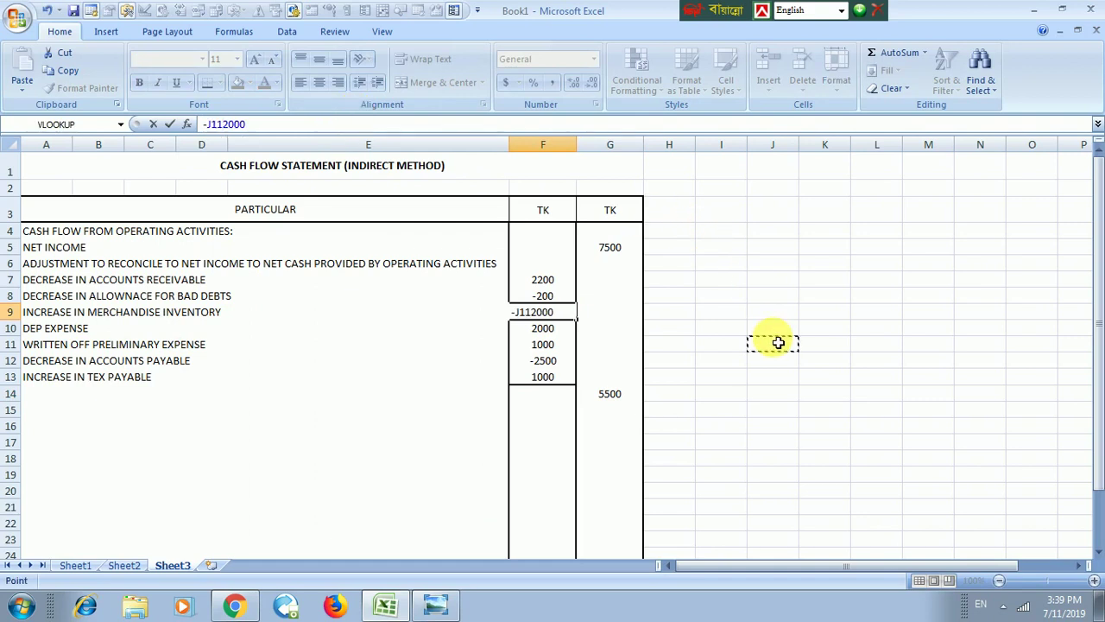
pyautogui.press('BackSpace')
pyautogui.press('BackSpace')
pyautogui.press('BackSpace')
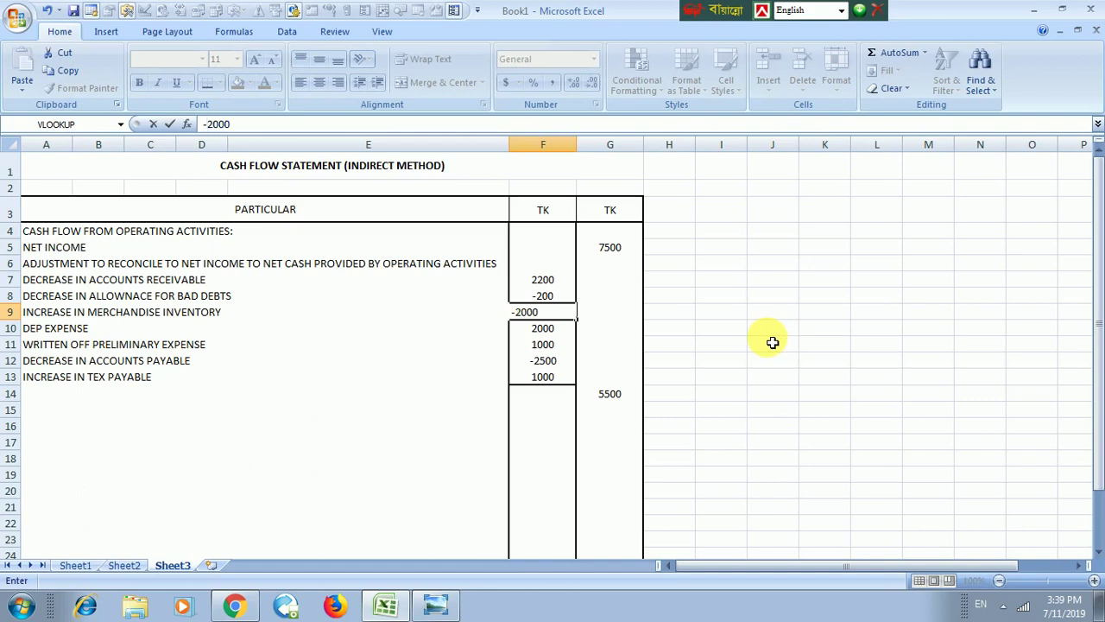
pyautogui.press('Return')
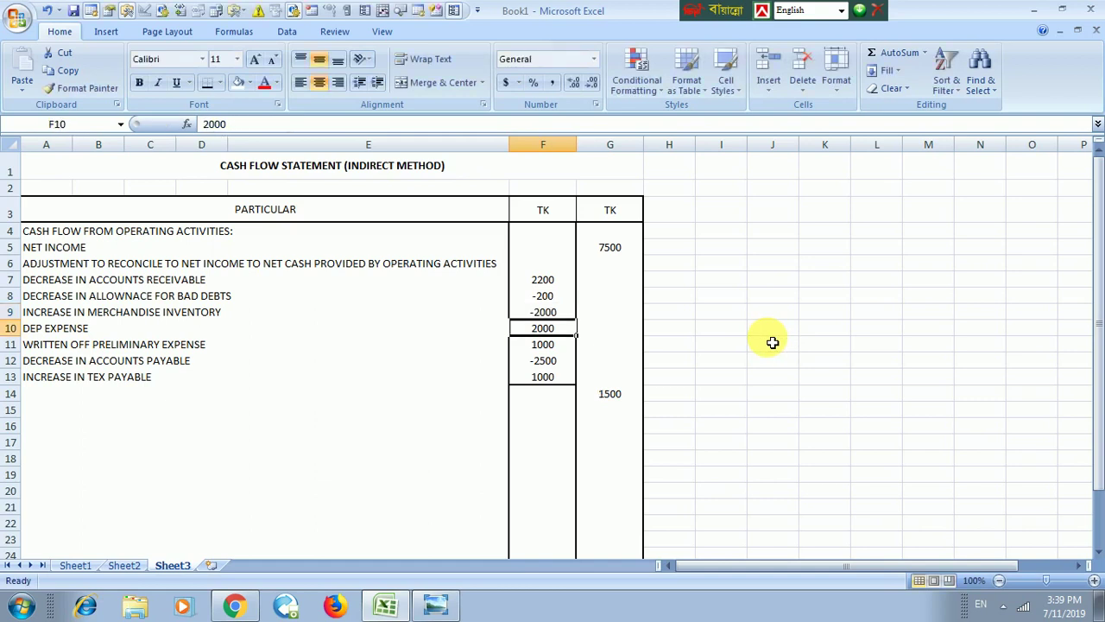
pyautogui.click(628, 396)
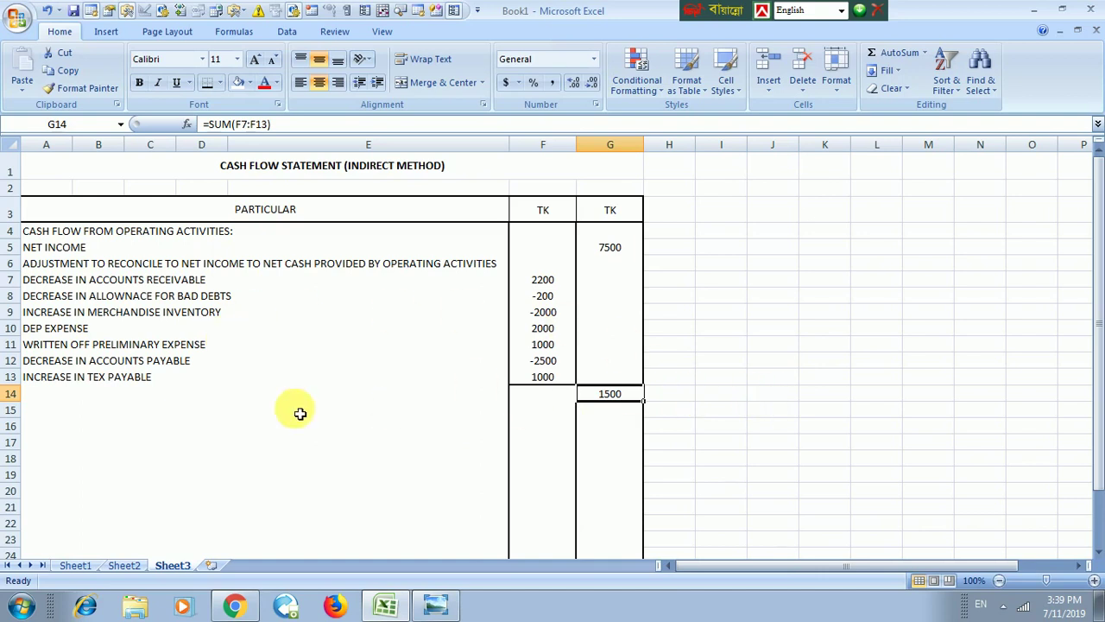
# Step: Enter the label "NET CASH PROVIDED BY OPERATING ACTIVITIES:" in cell B14
pyautogui.click(89, 392)
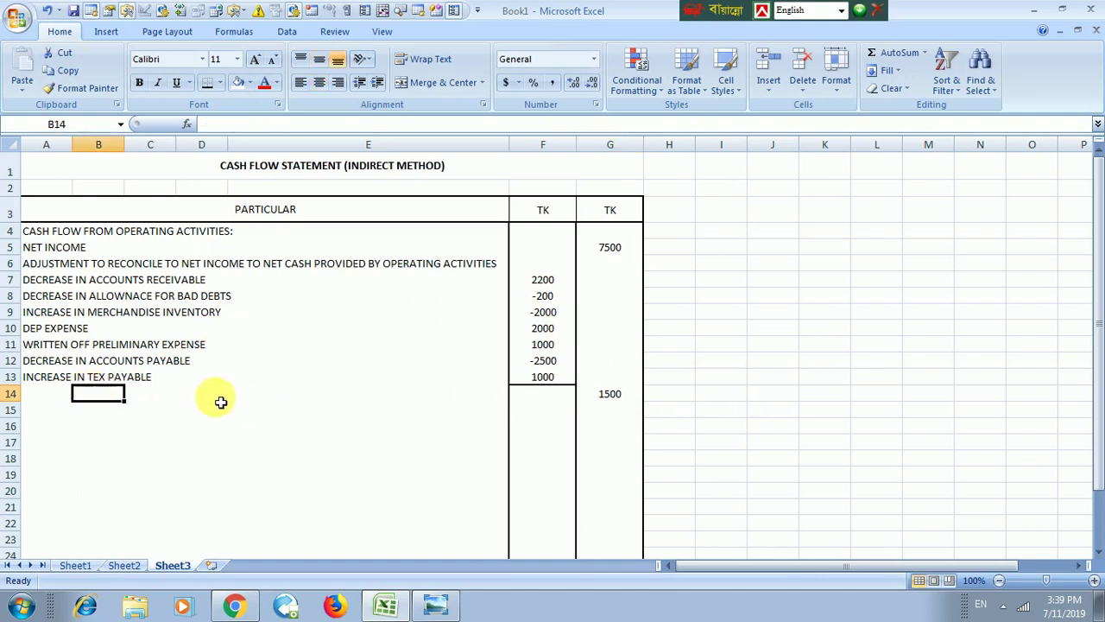
pyautogui.write('NET CV')
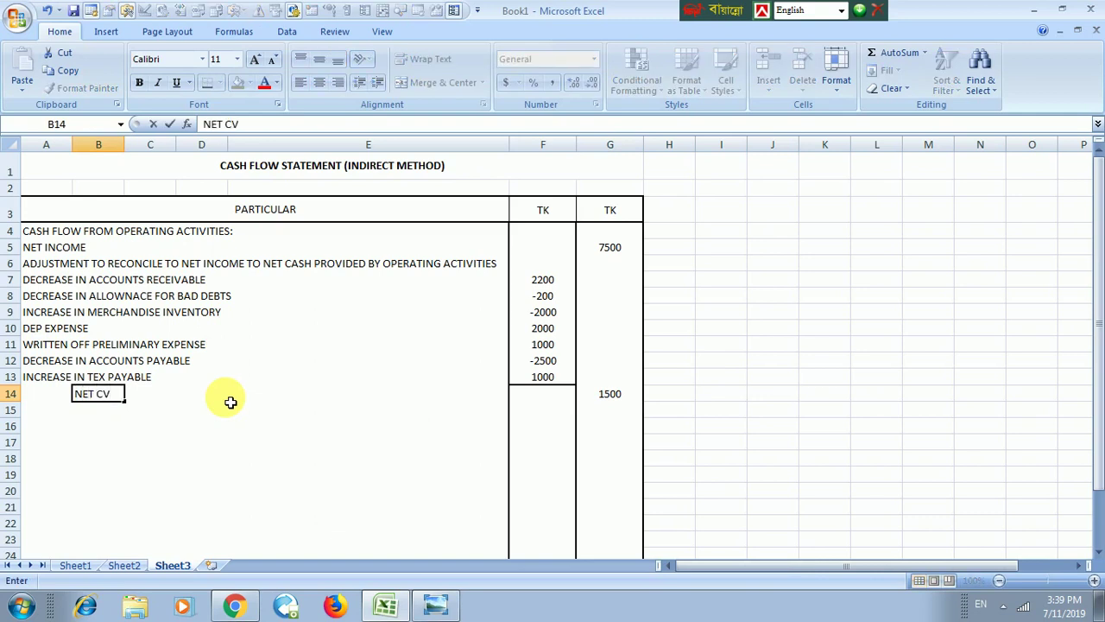
pyautogui.press('BackSpace')
pyautogui.write('AX')
pyautogui.press('BackSpace')
pyautogui.write('SH PROVIDE')
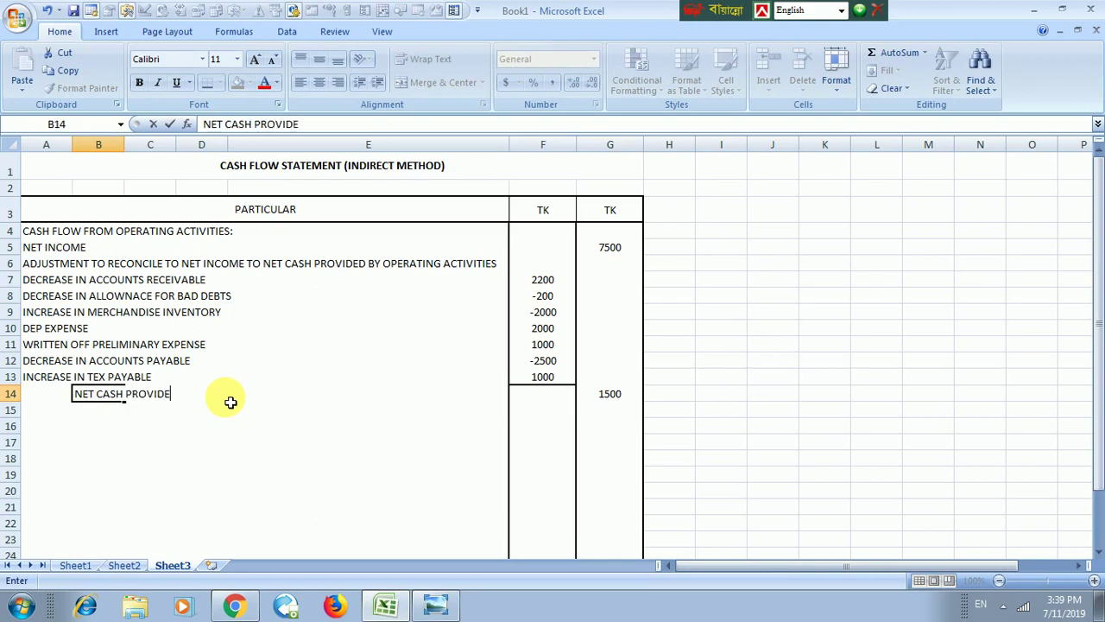
pyautogui.write('D BY ')
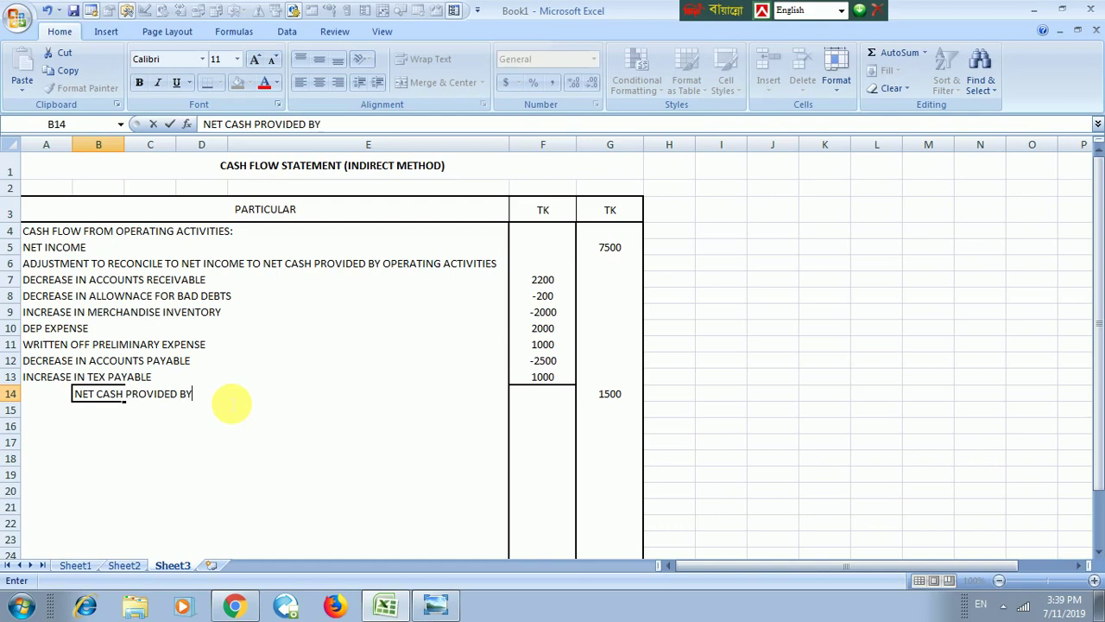
pyautogui.write('OP')
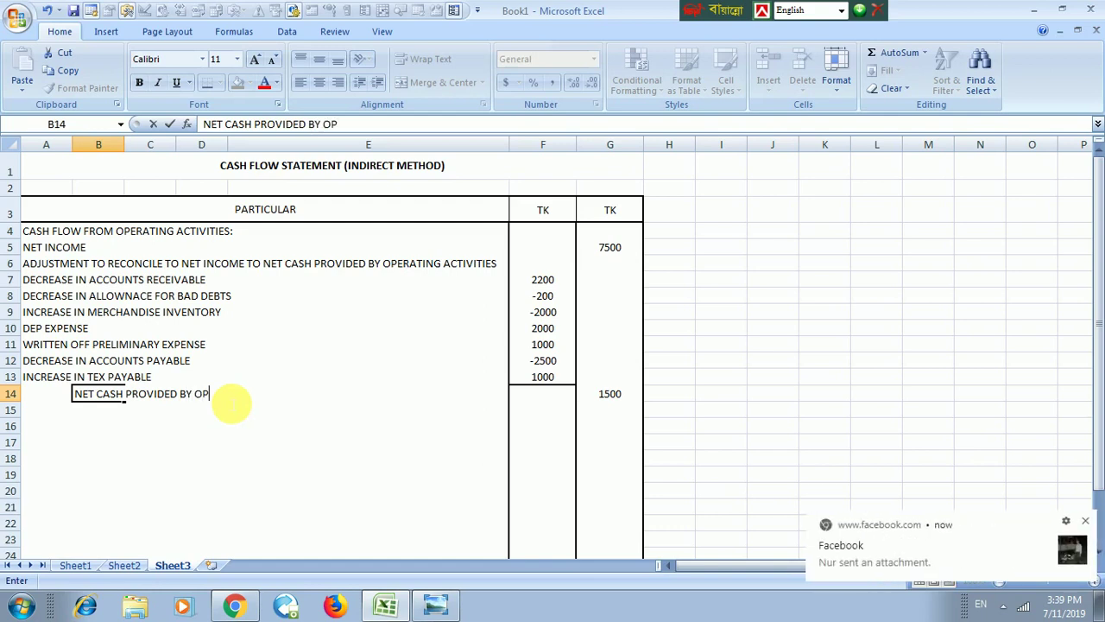
pyautogui.write('ERATING A')
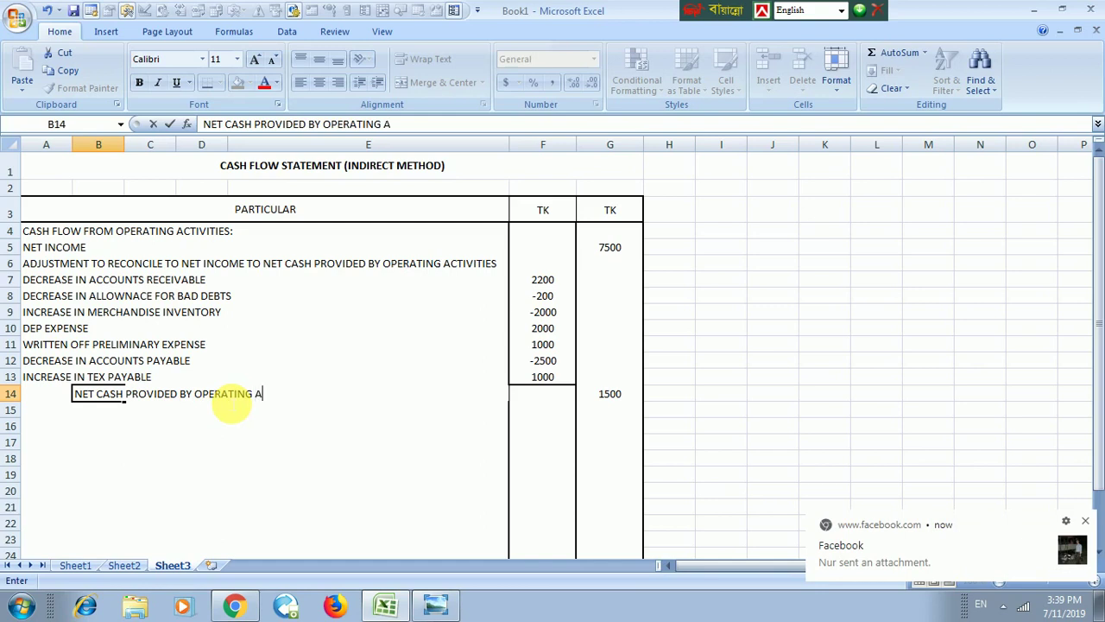
pyautogui.write('CTIVITIES')
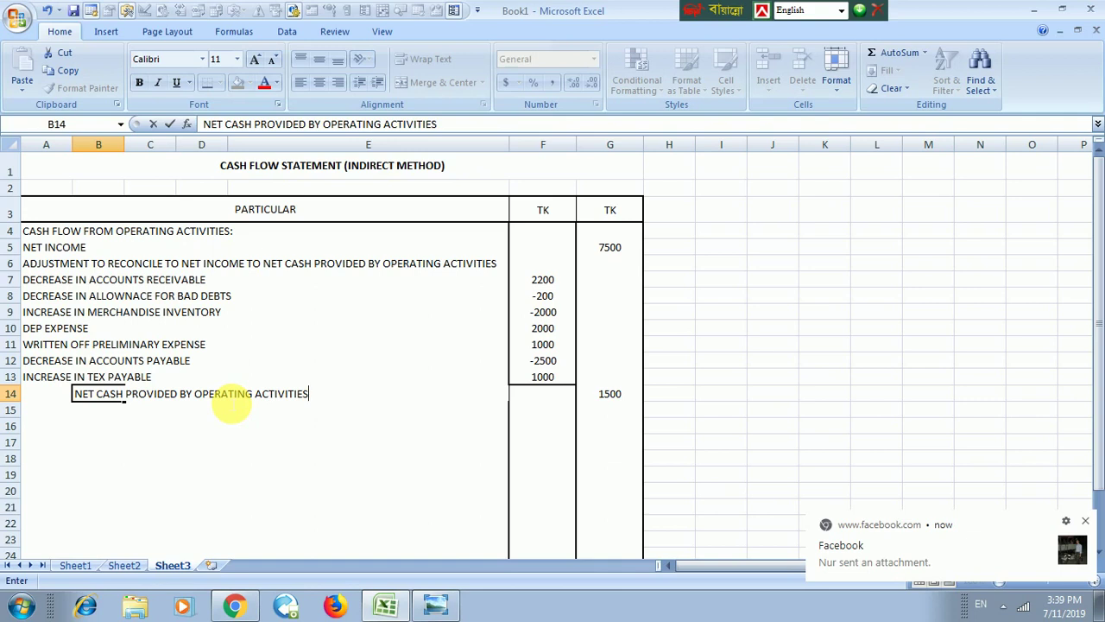
pyautogui.write(':')
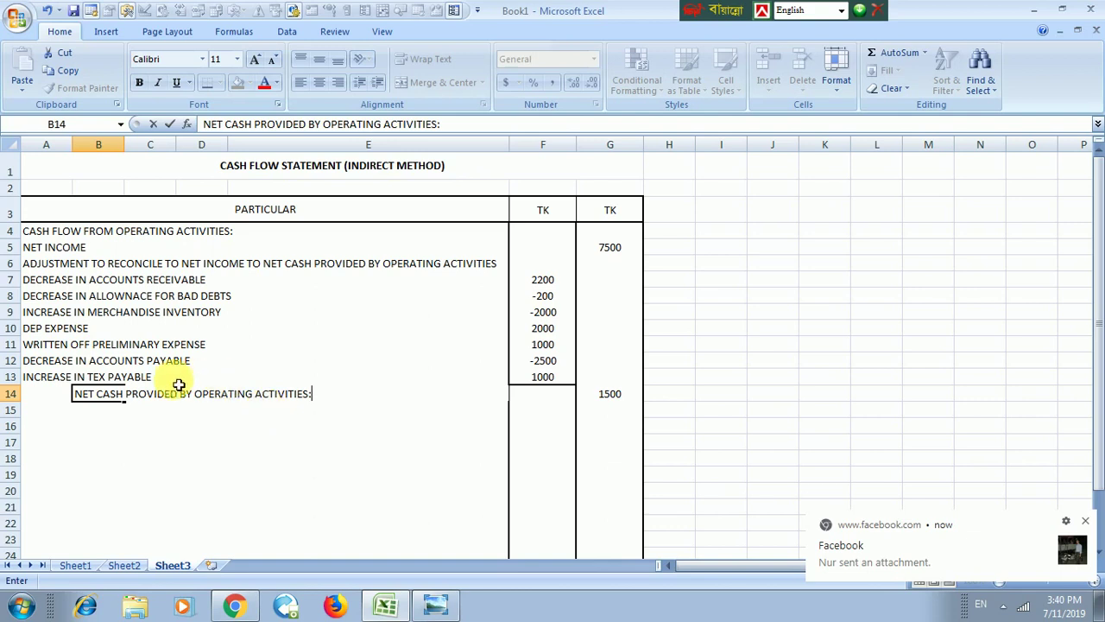
# Step: Enter the heading "CASH FLOW FROM INVESTING ACTIVITIES:" in cell A15 and check the additional information in the problem image
pyautogui.click(39, 417)
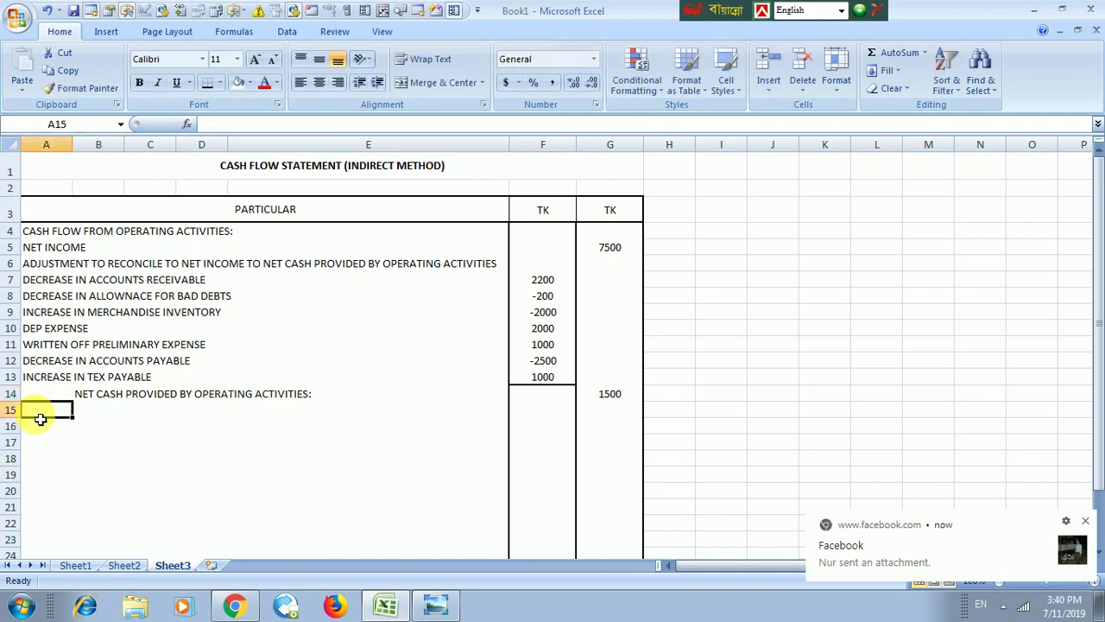
pyautogui.write('CASH')
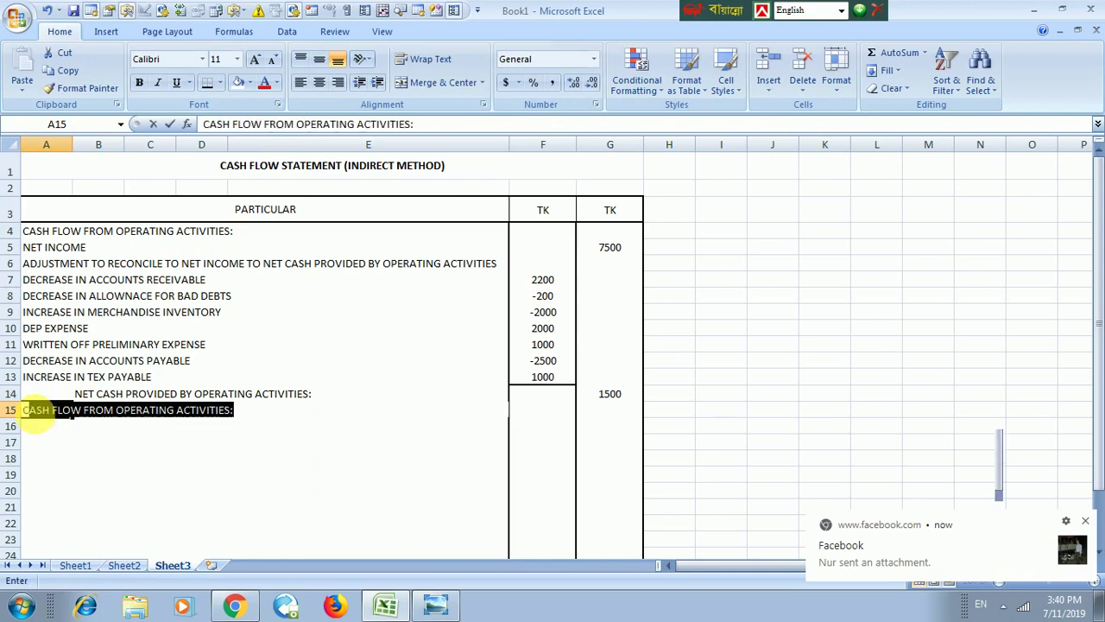
pyautogui.write(' FLOW')
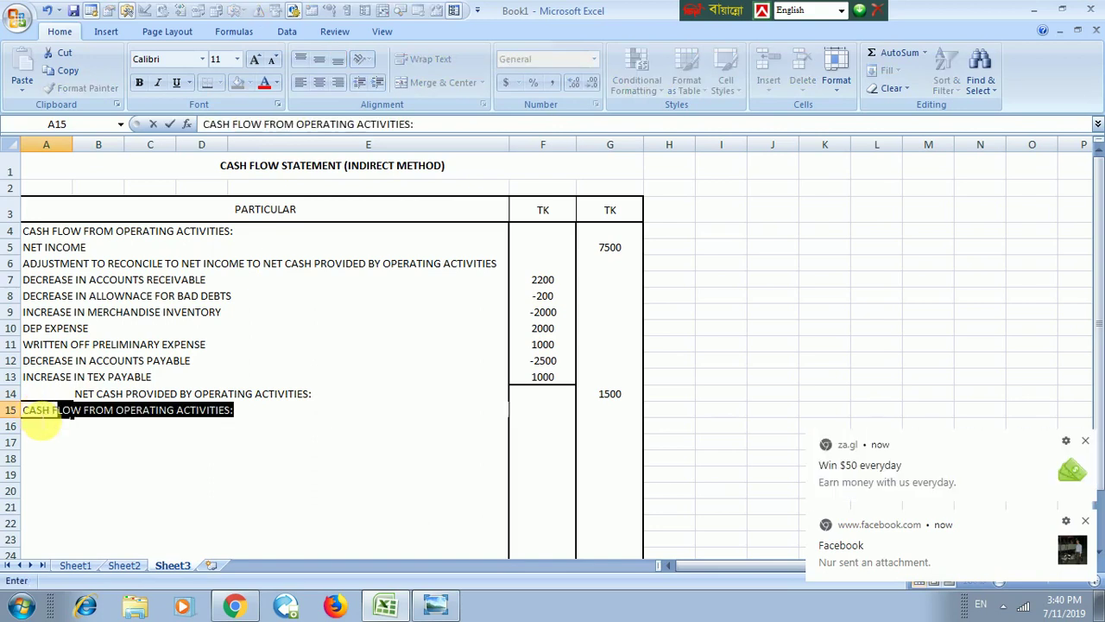
pyautogui.write(' FROM ')
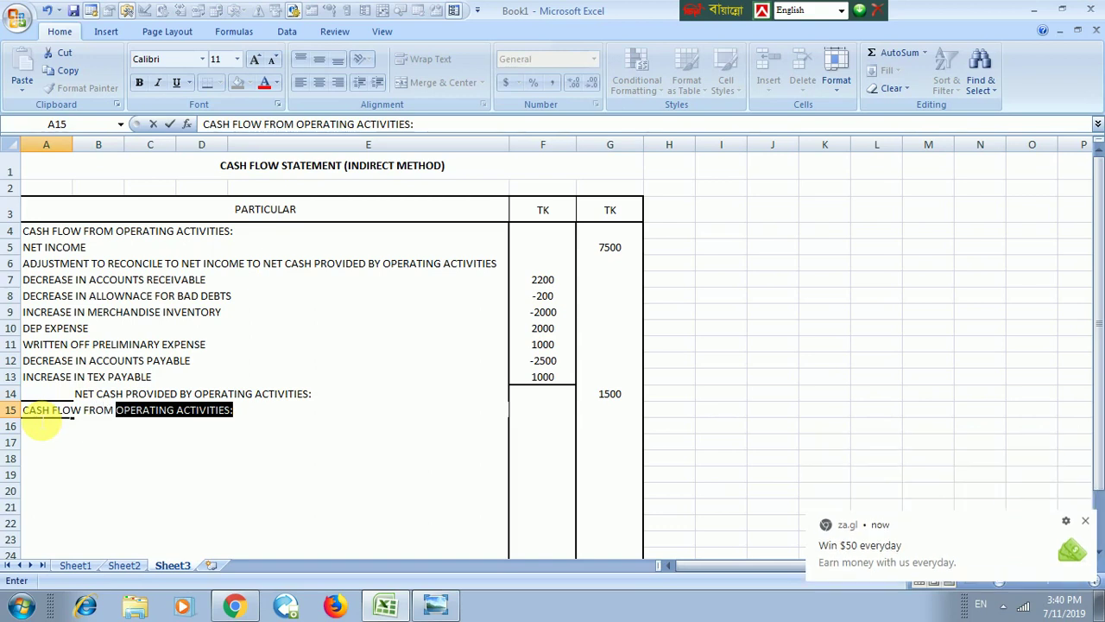
pyautogui.write('IN')
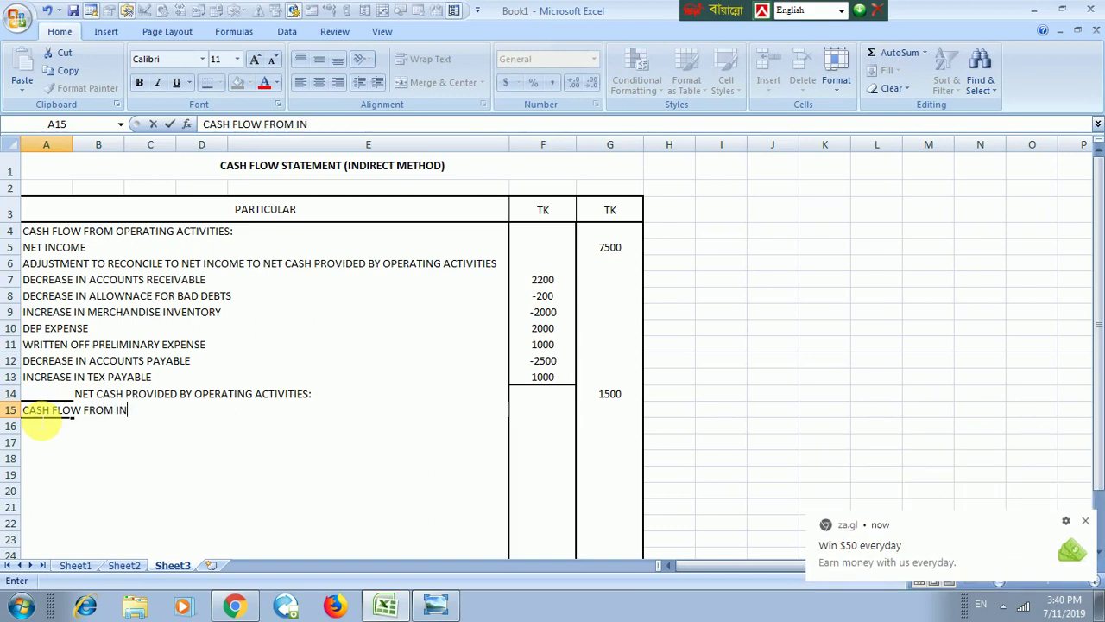
pyautogui.write('VESTING ACTI')
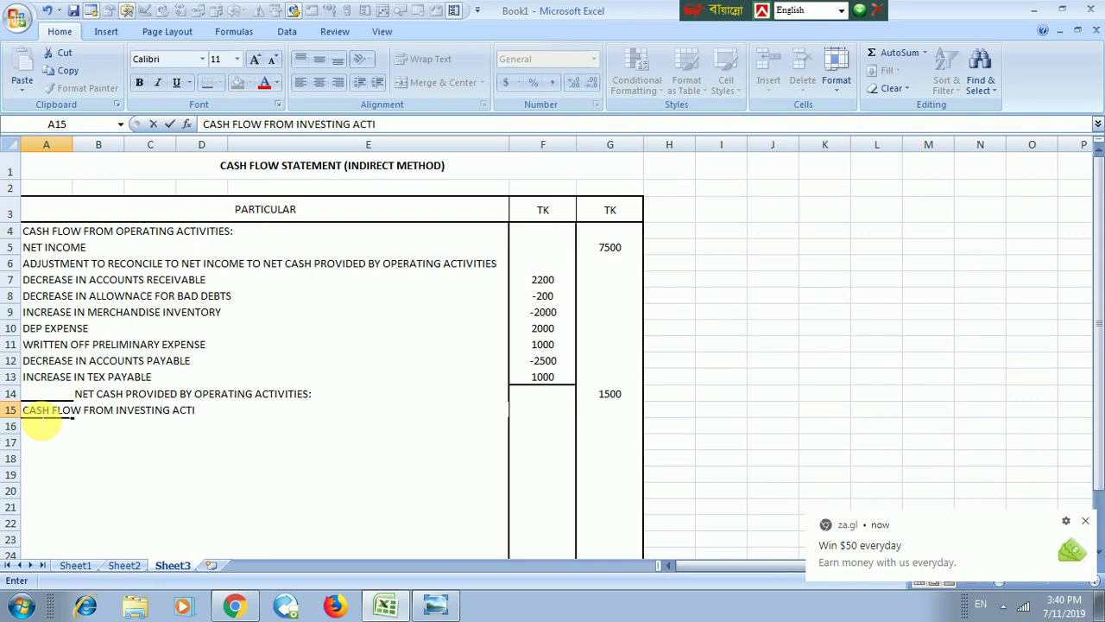
pyautogui.write('VITIES:')
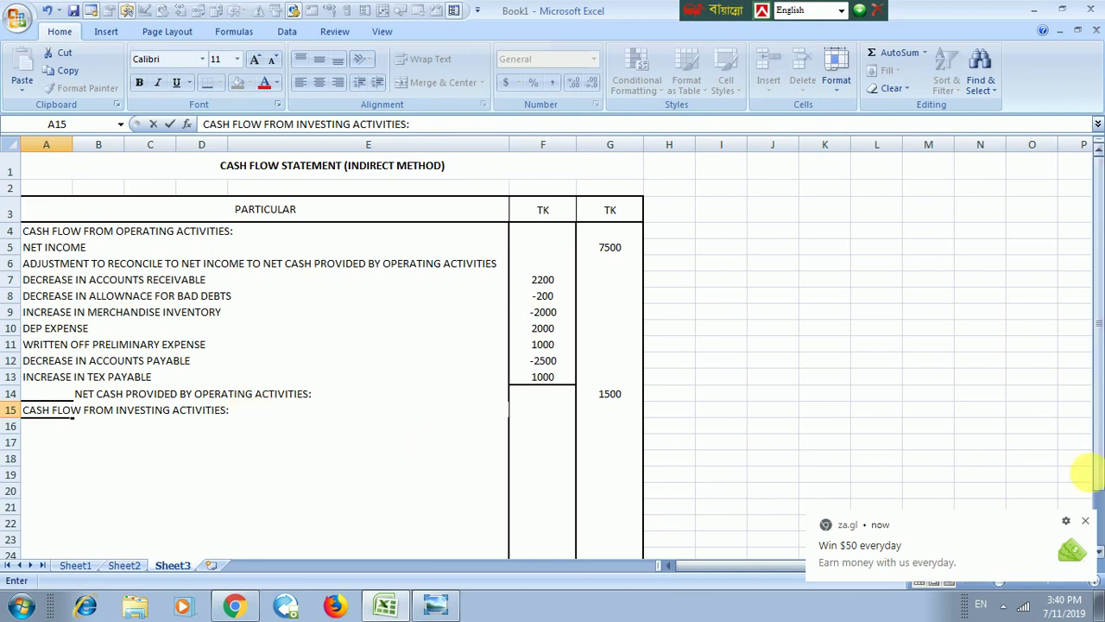
pyautogui.click(1085, 522)
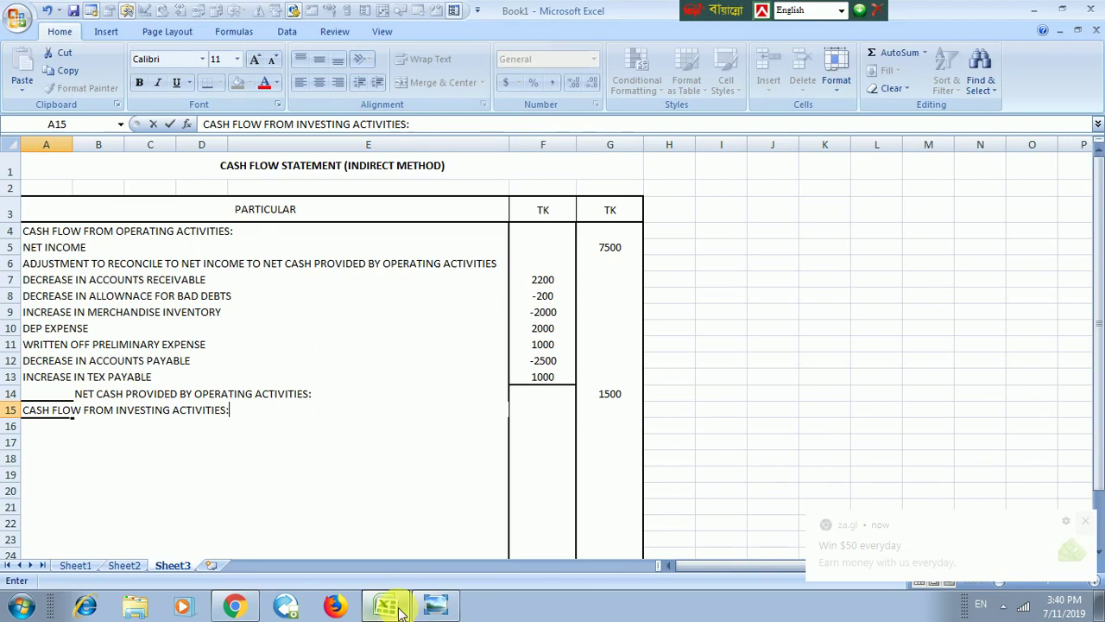
pyautogui.click(436, 604)
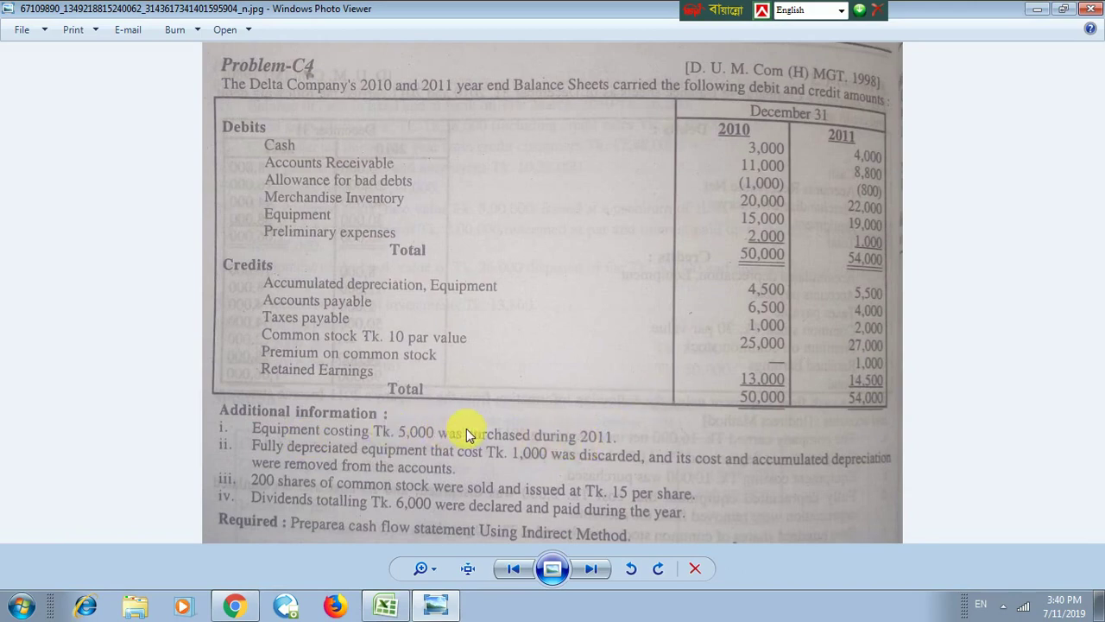
pyautogui.click(380, 605)
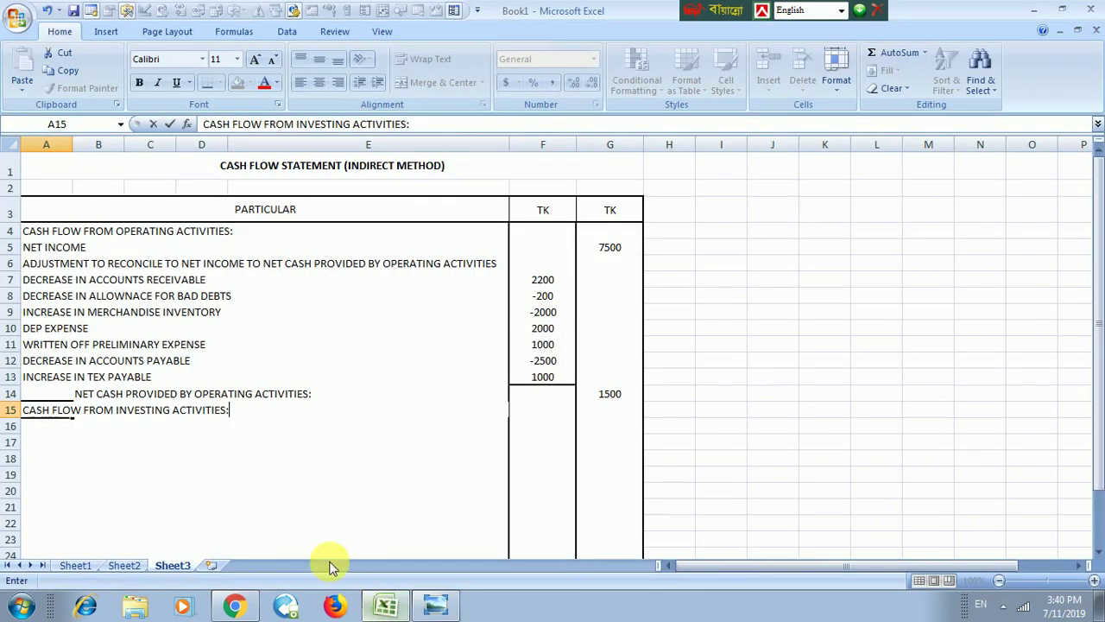
pyautogui.hotkey('ctrl', 'Return')
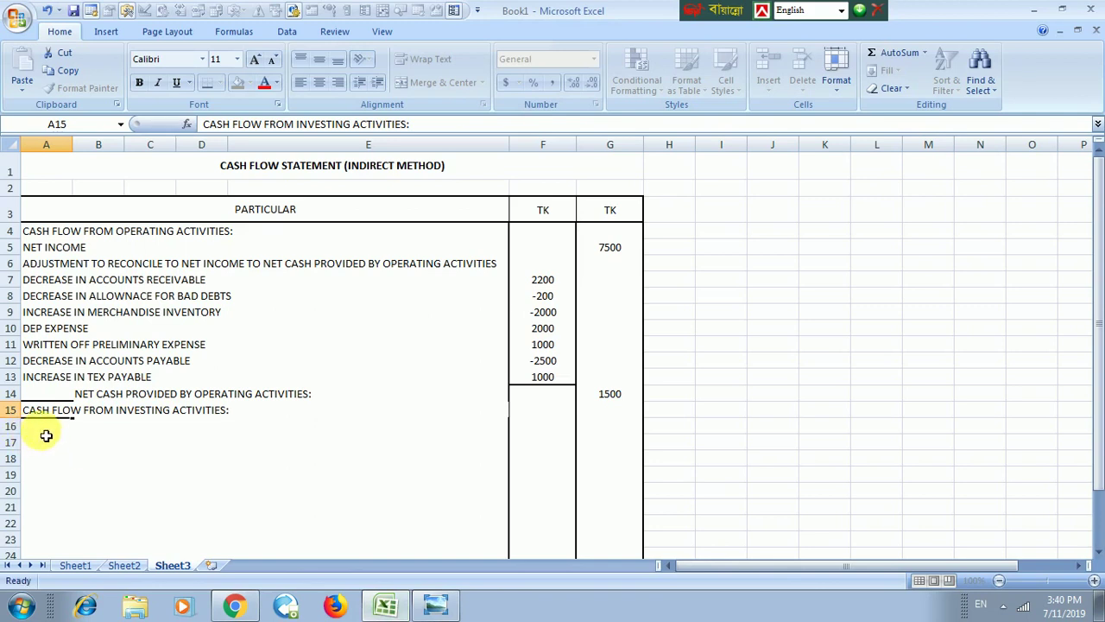
# Step: Enter the label "EQUIPEMENT PURCHASE" in cell A16 under the investing activities heading
pyautogui.click(48, 430)
pyautogui.write('E')
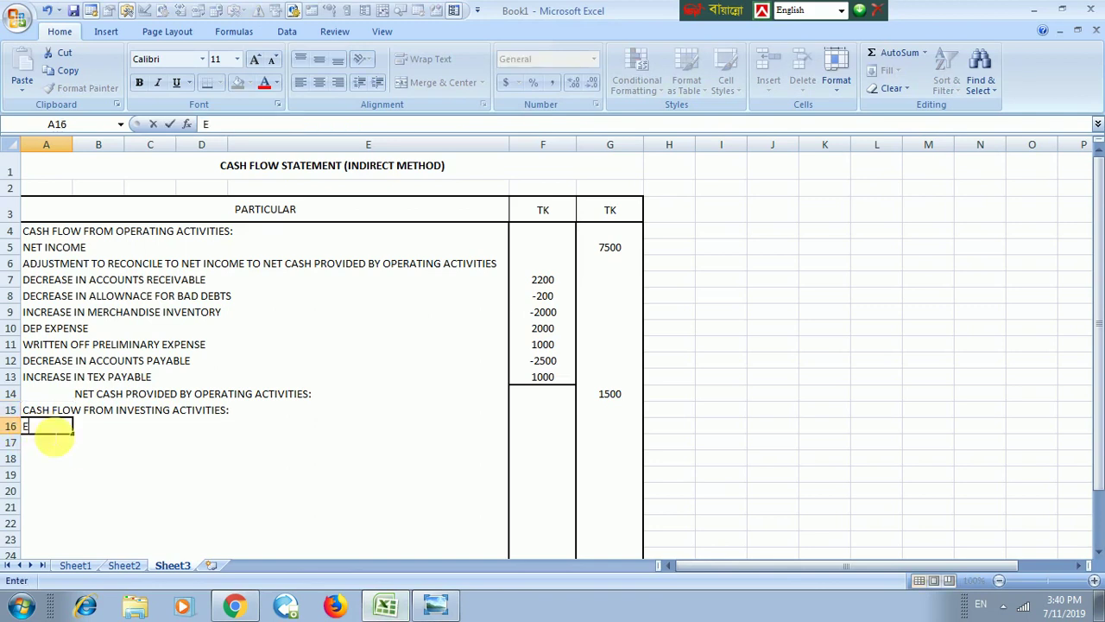
pyautogui.write('QUIPE')
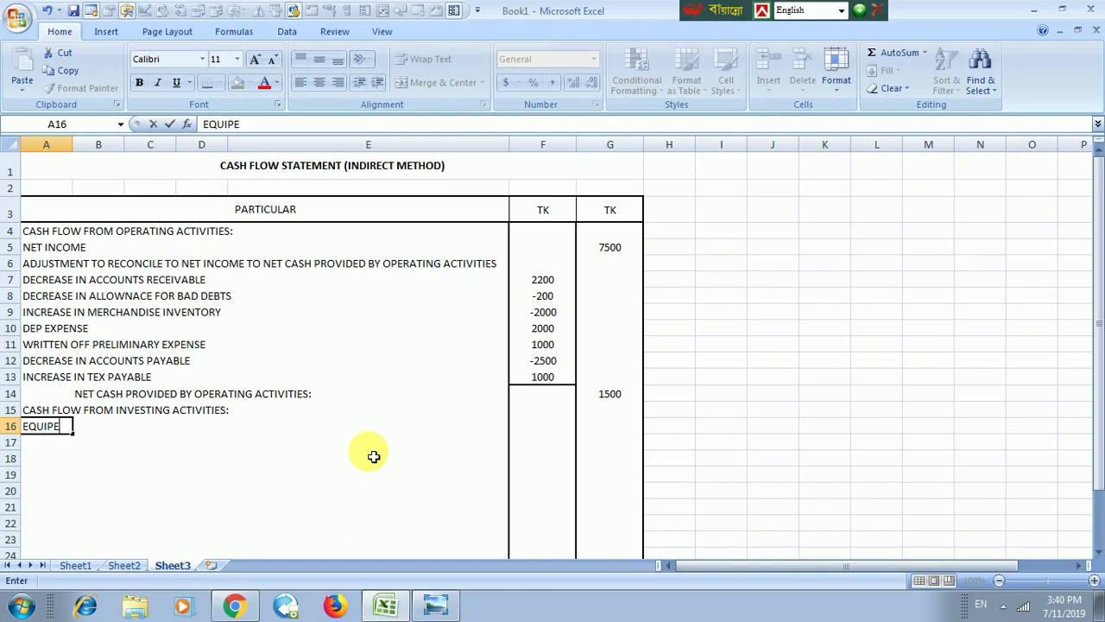
pyautogui.write('MENT PUR')
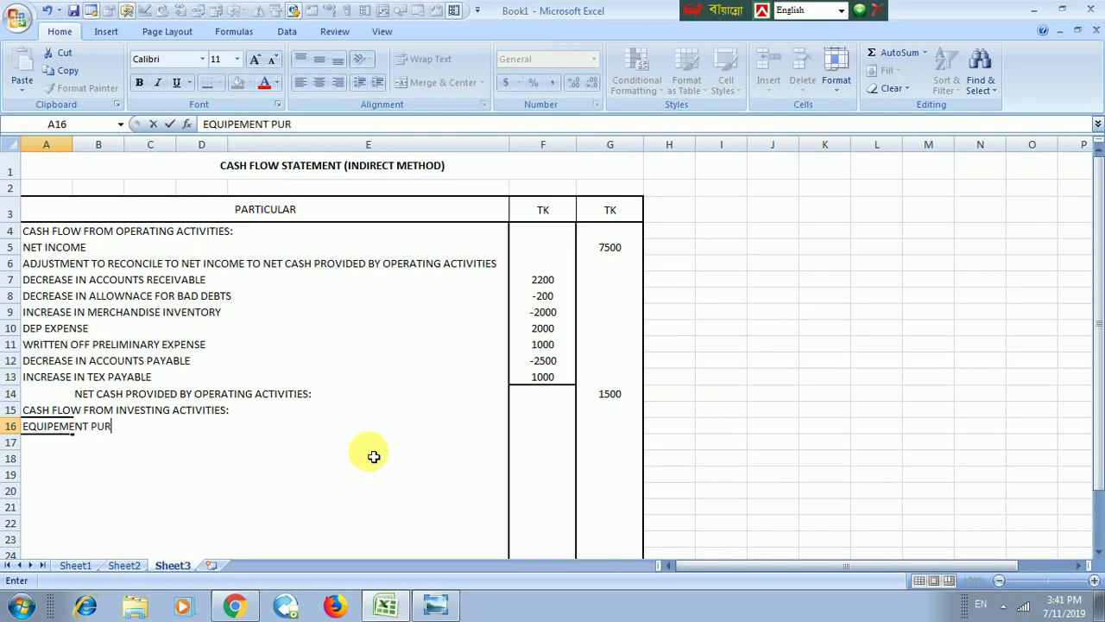
pyautogui.write('CHASE')
# Step: Enter -5000 in cell F16 for the equipment purchase and review the problem image's additional information
pyautogui.click(545, 430)
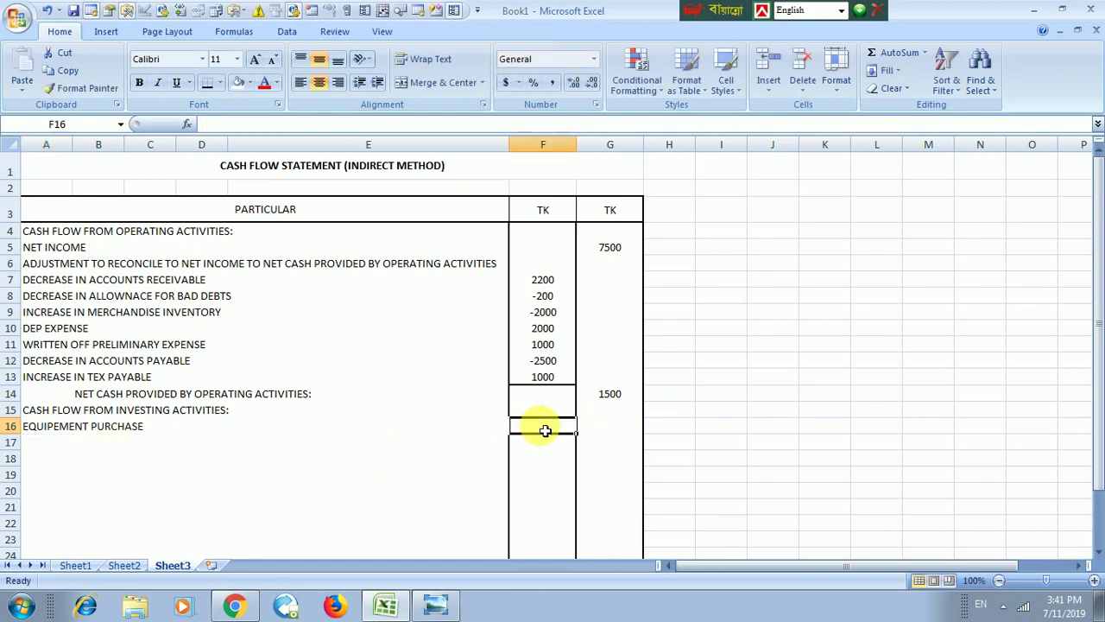
pyautogui.write('-')
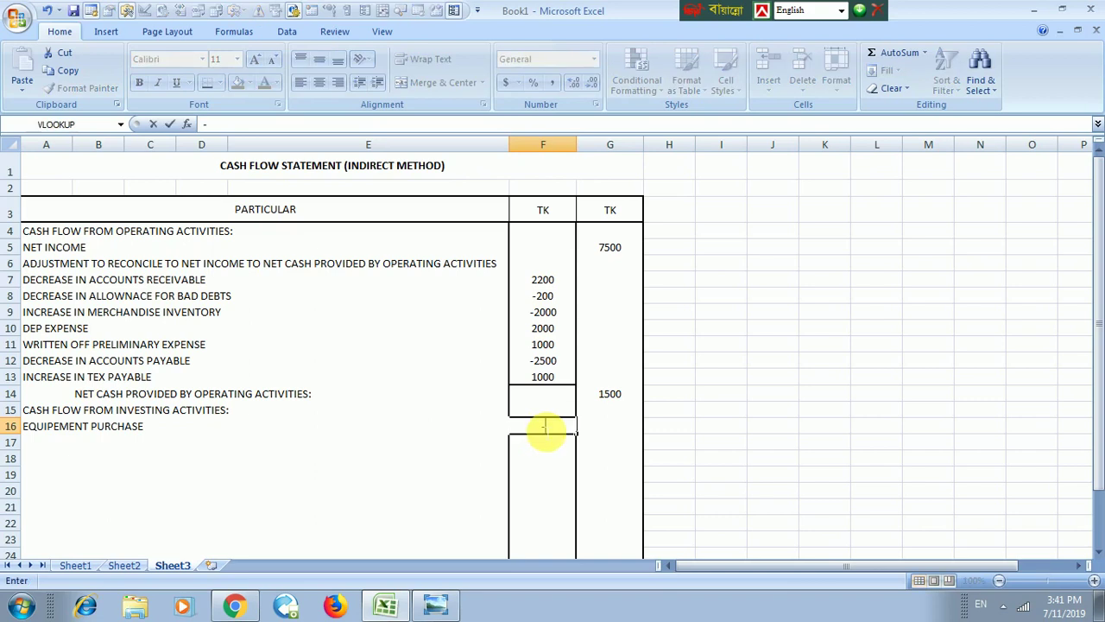
pyautogui.write('5000')
pyautogui.click(435, 606)
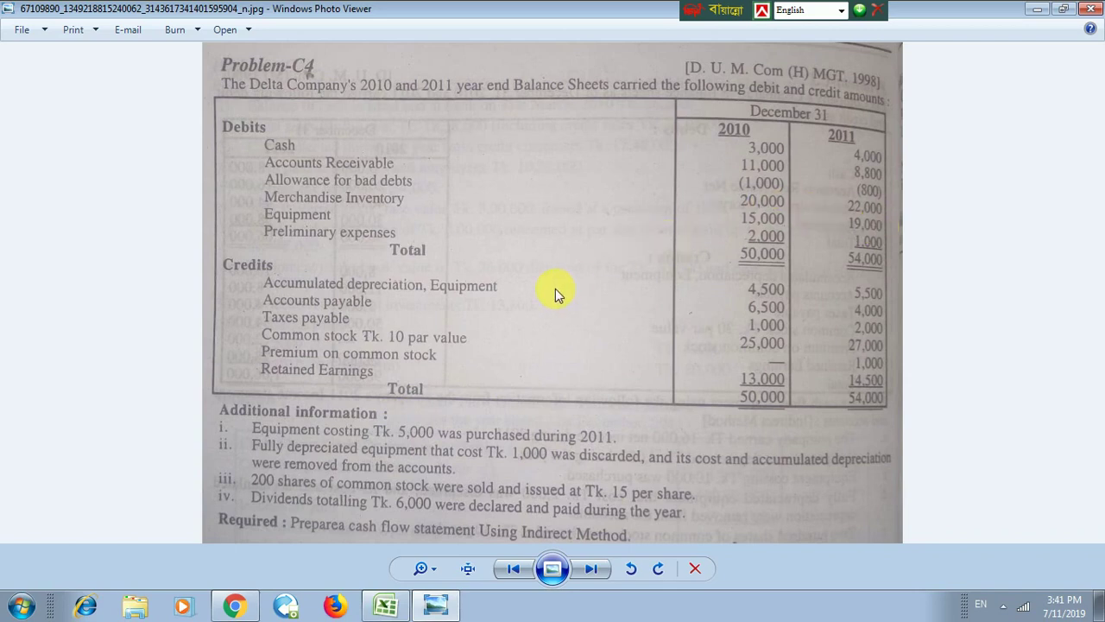
pyautogui.click(386, 594)
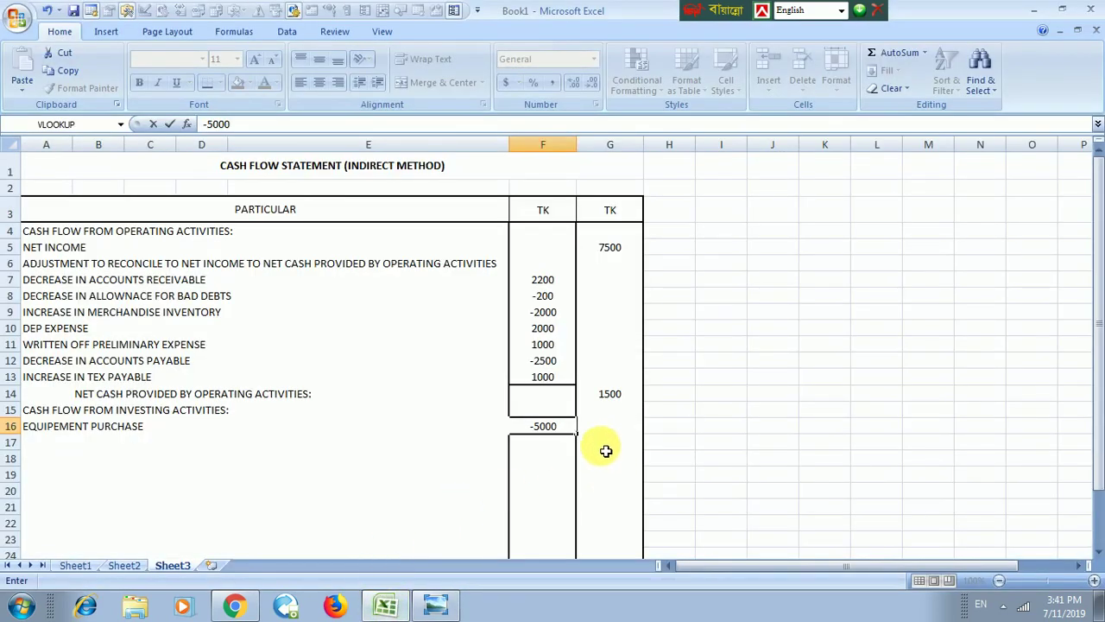
pyautogui.click(605, 445)
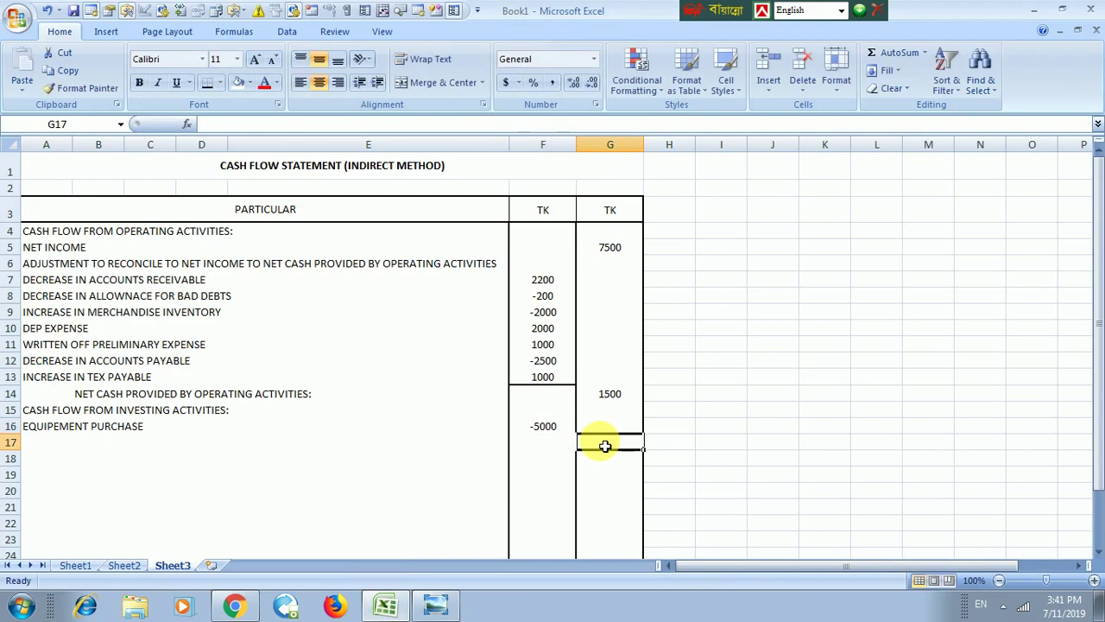
# Step: Add a thick bottom border to cell F16 and carry the investing amount into cell G17 with the formula =F16
pyautogui.click(541, 429)
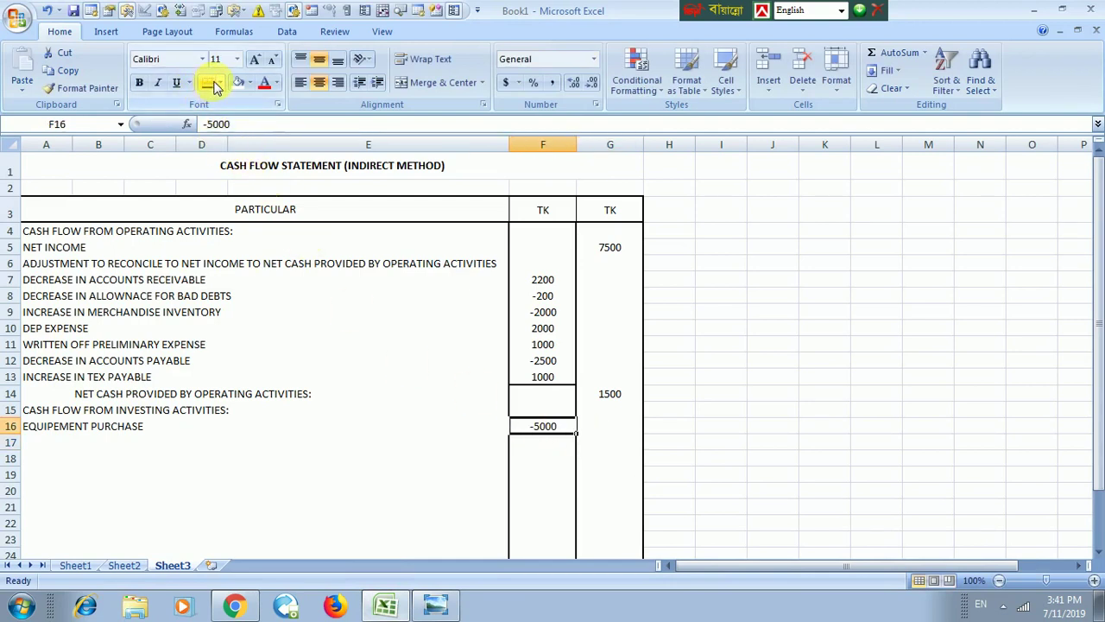
pyautogui.click(597, 444)
pyautogui.write('=')
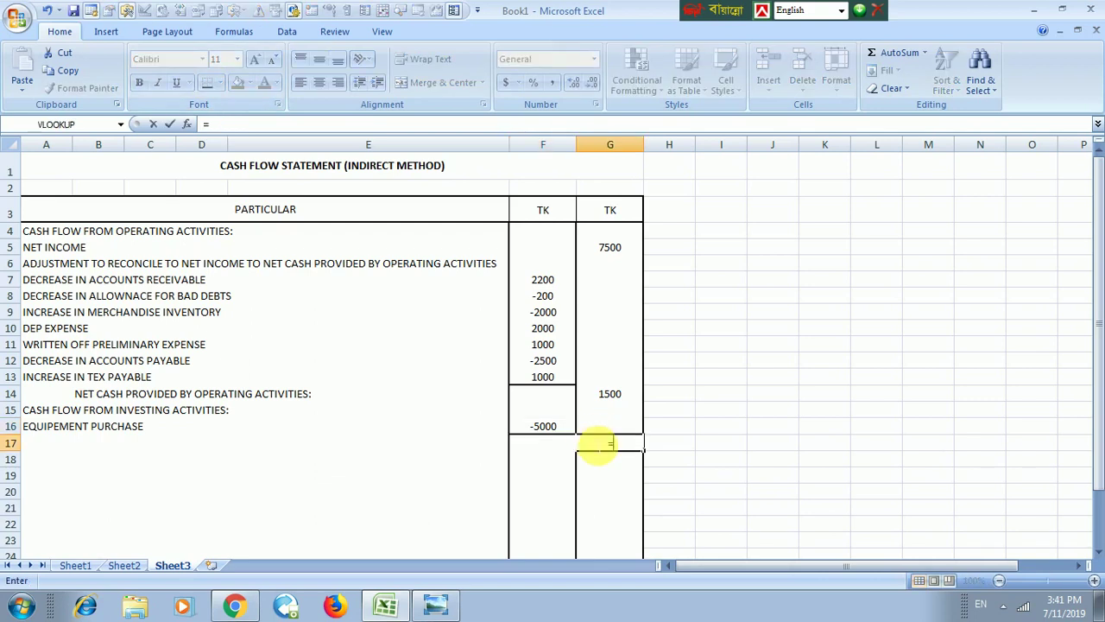
pyautogui.click(533, 430)
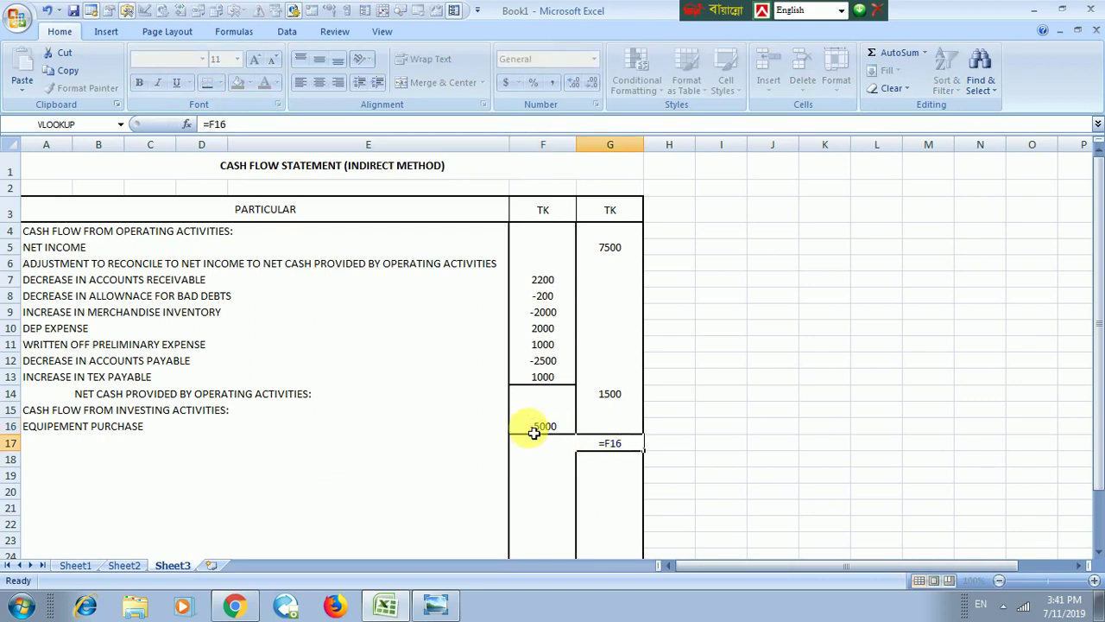
pyautogui.press('Return')
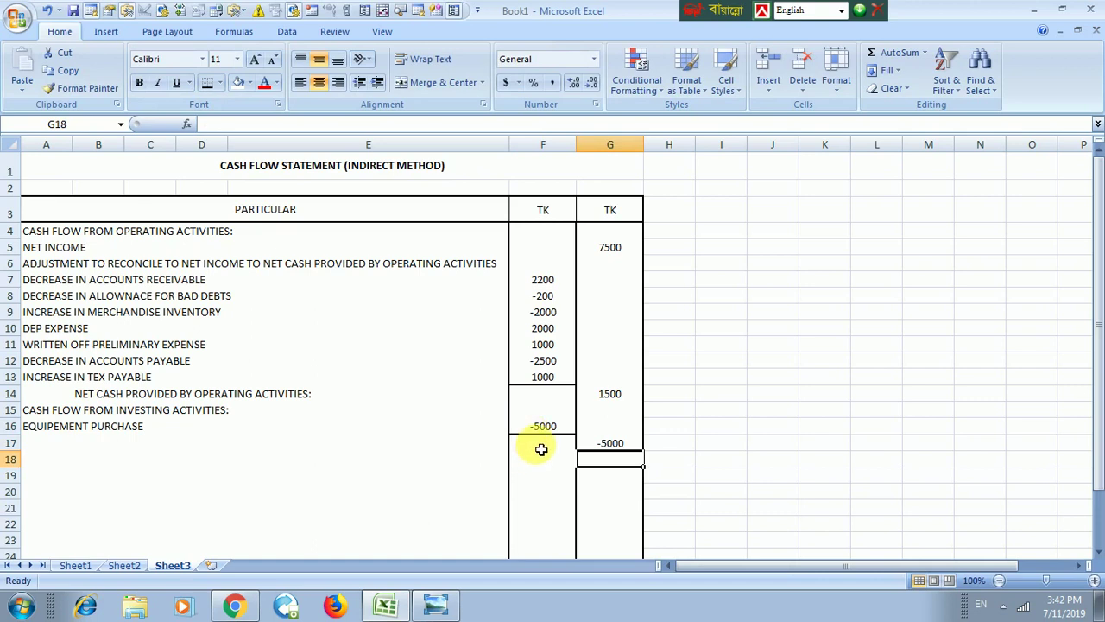
# Step: Enter the label "NET CASH USED BY INVESTING ACTIVITIES:" in cell B17
pyautogui.click(95, 450)
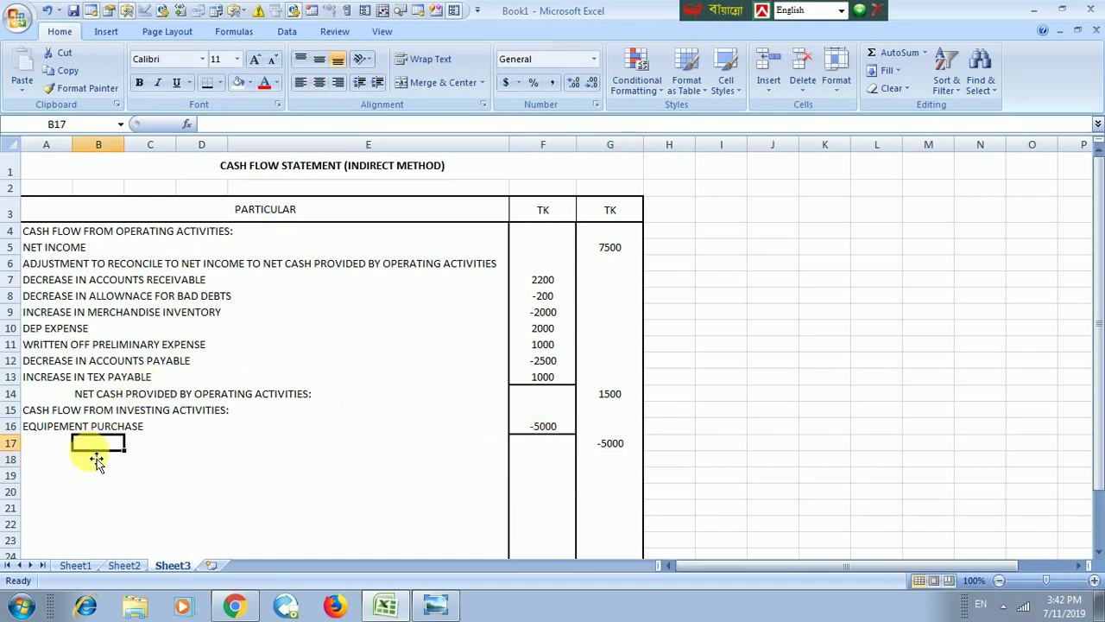
pyautogui.write('NET C')
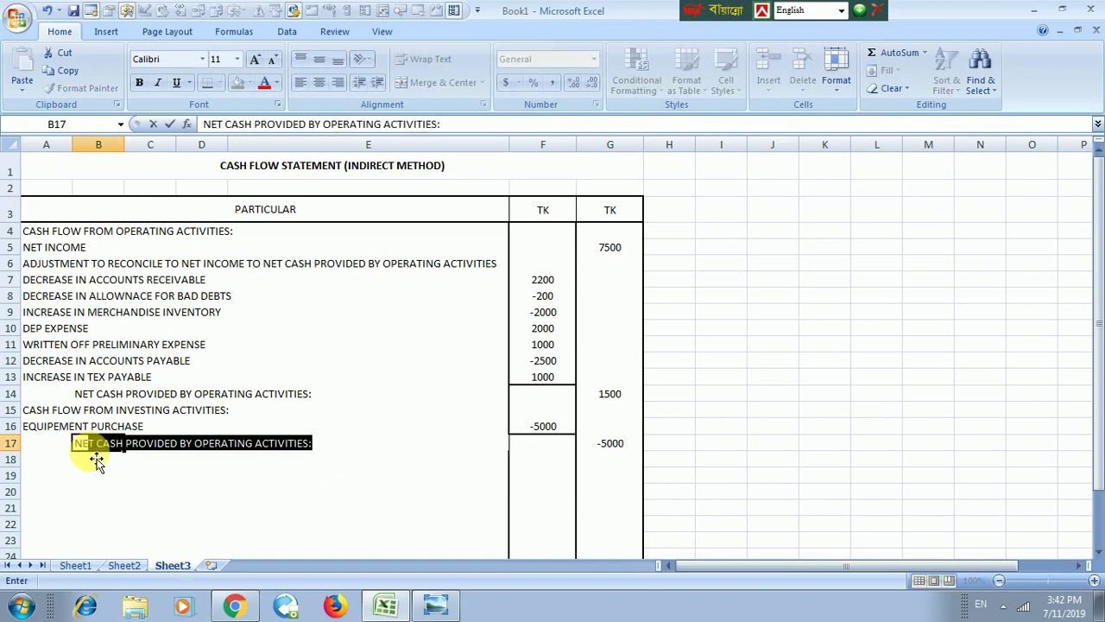
pyautogui.write('ASH USED ')
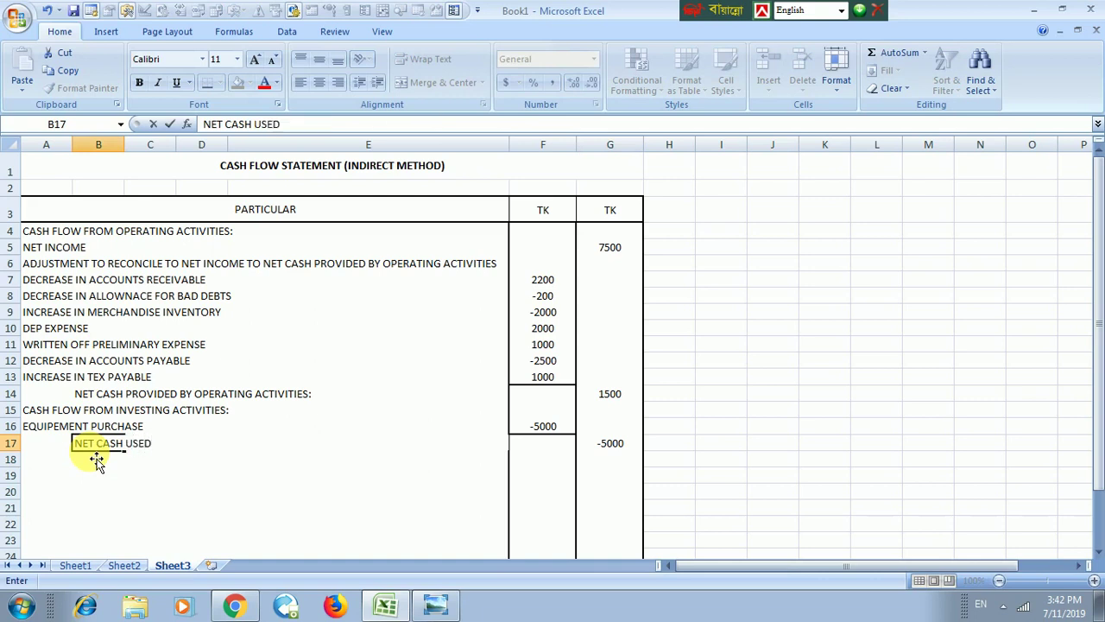
pyautogui.write('BY INVESTIN')
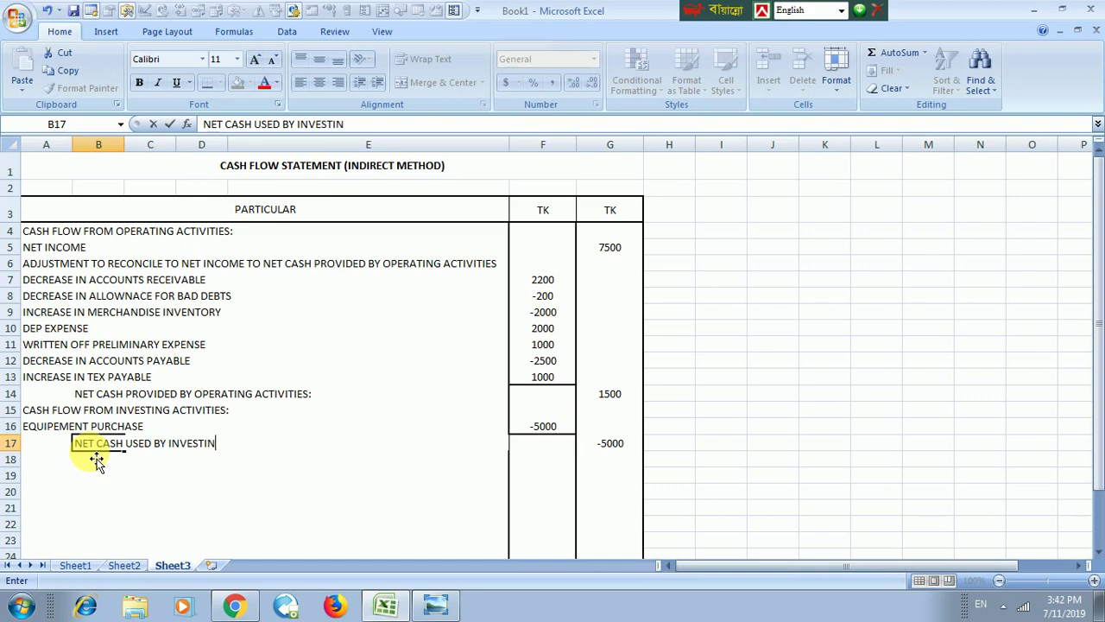
pyautogui.write('G ACTIVITIE')
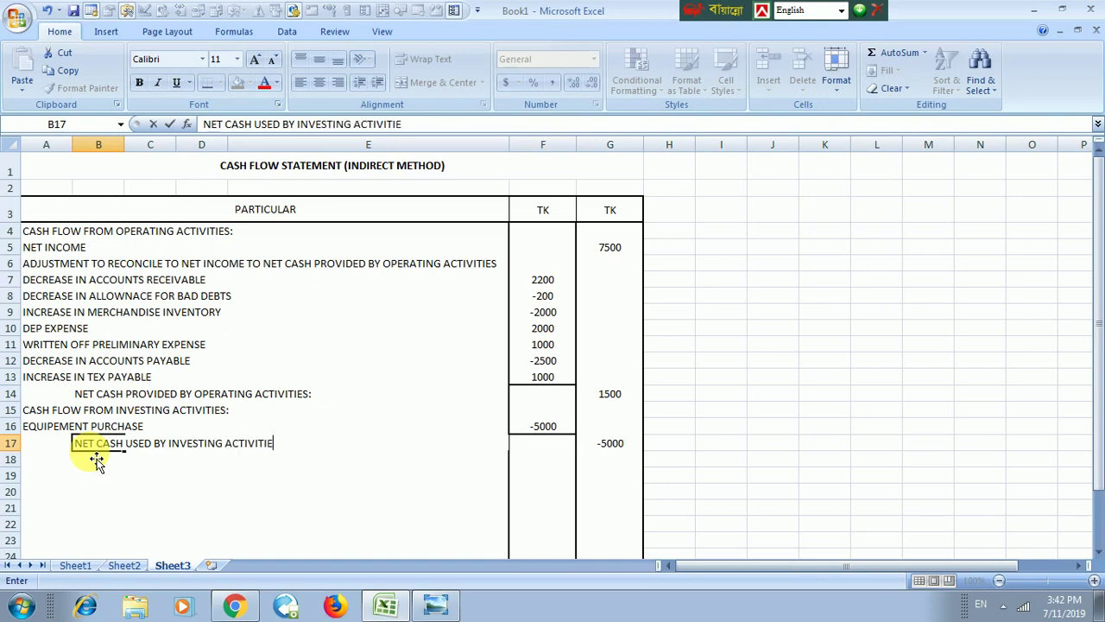
pyautogui.write('S:')
pyautogui.press('Return')
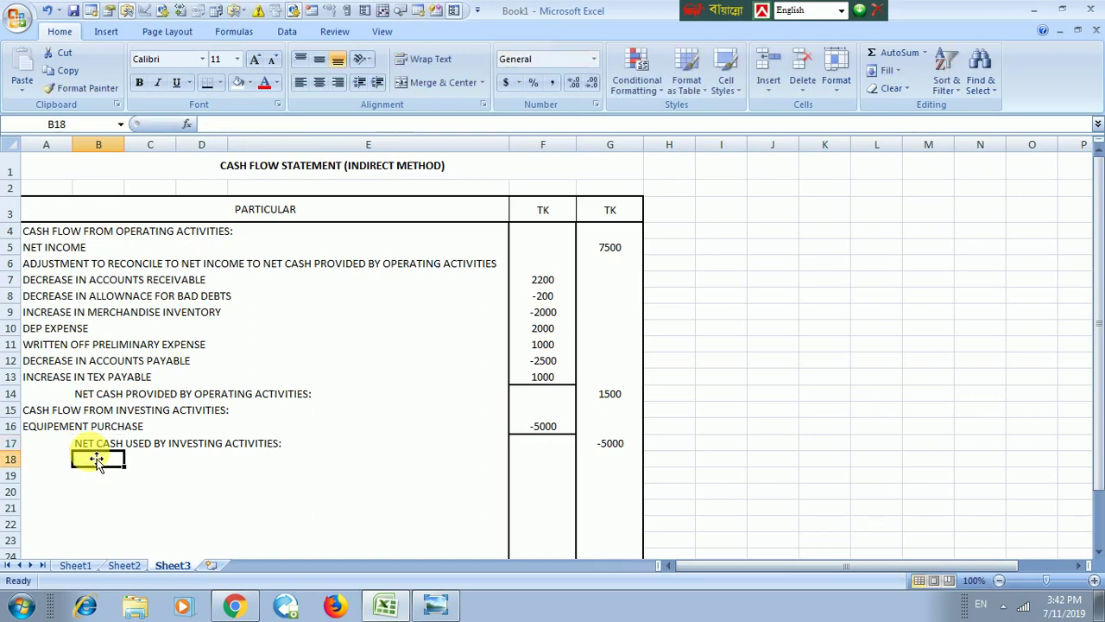
# Step: Enter the heading "CASH FLOW FROM FINANCING ACTIVITIES:" in cell A18
pyautogui.click(54, 467)
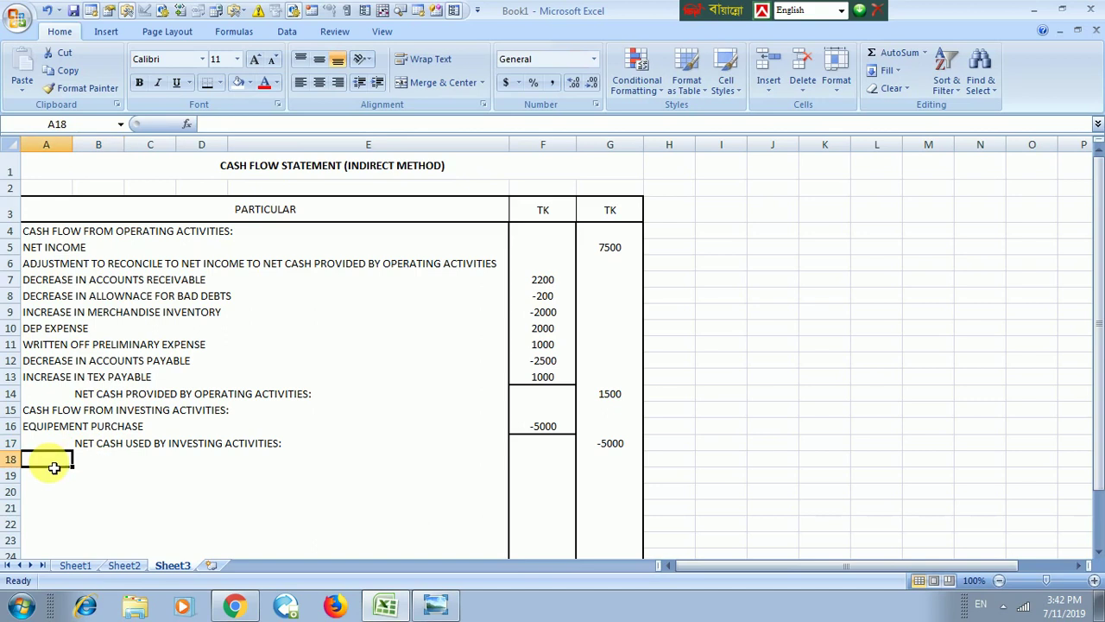
pyautogui.write('CASH F')
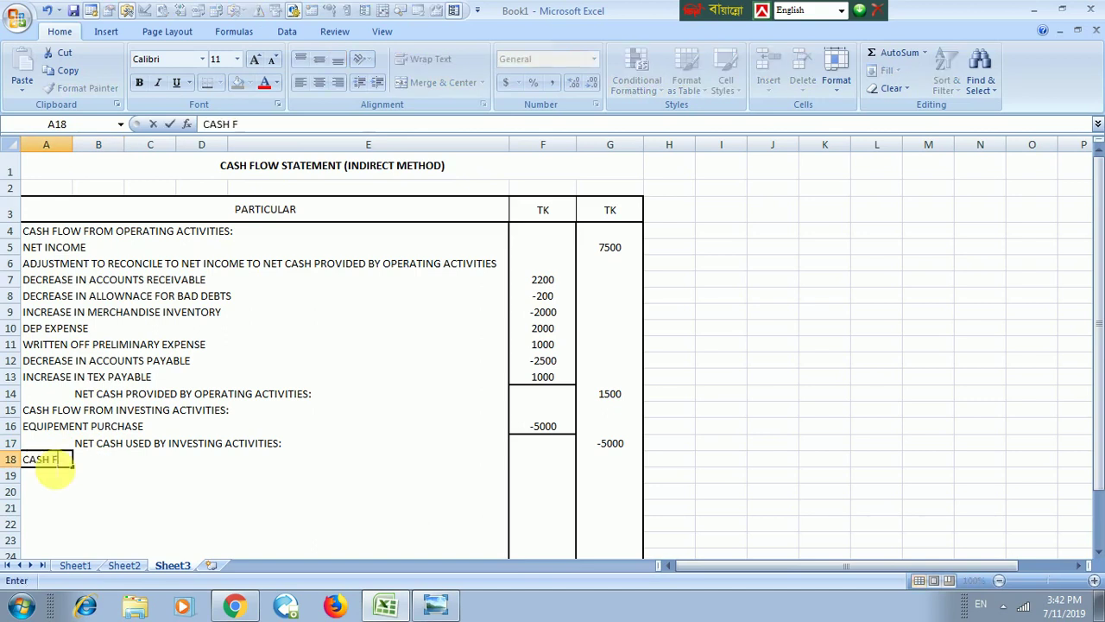
pyautogui.write('LOW FROM')
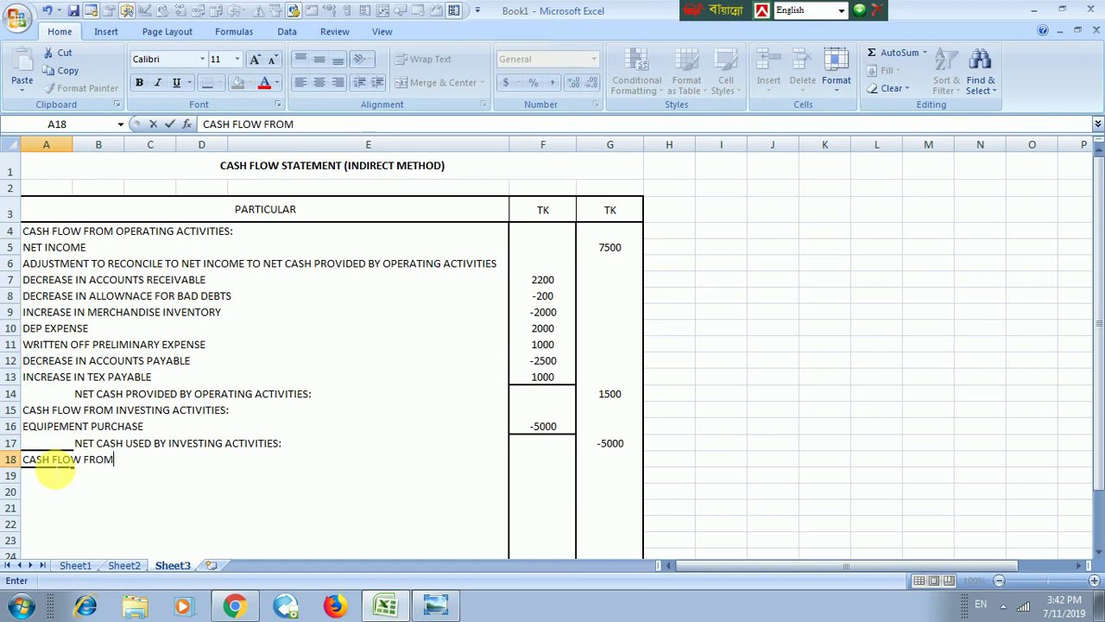
pyautogui.write(' FINANC')
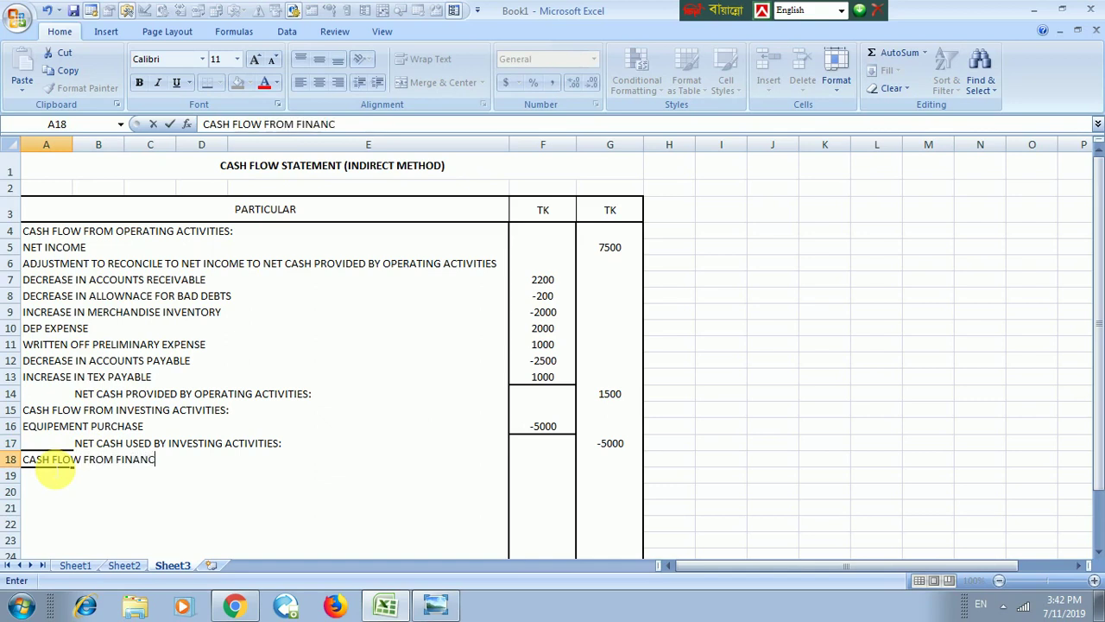
pyautogui.write('ING ACTIVI')
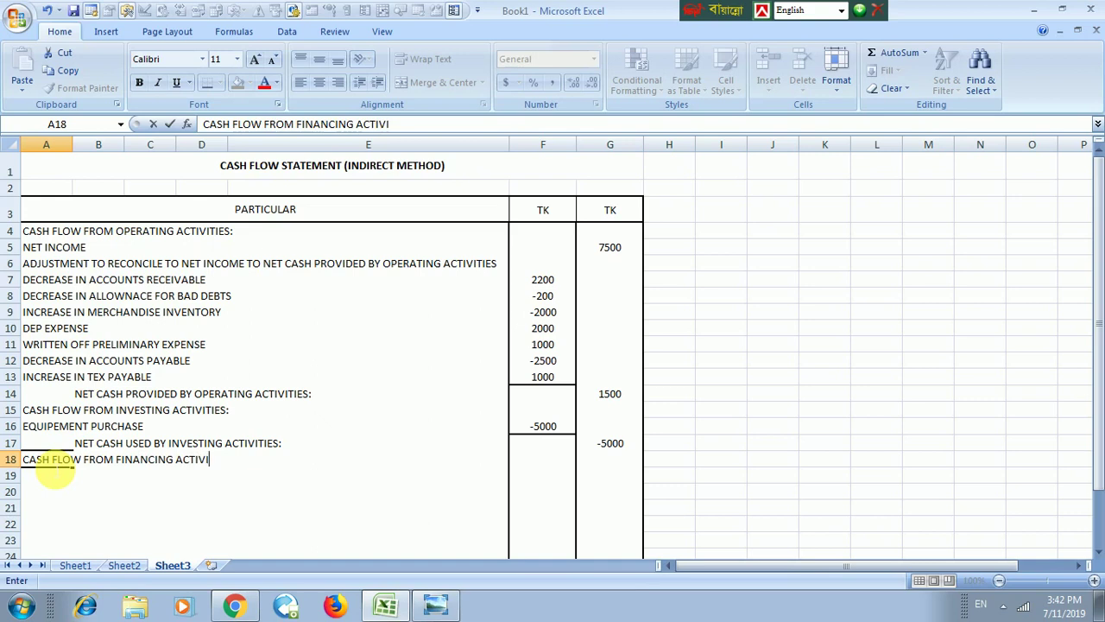
pyautogui.write('TIES:')
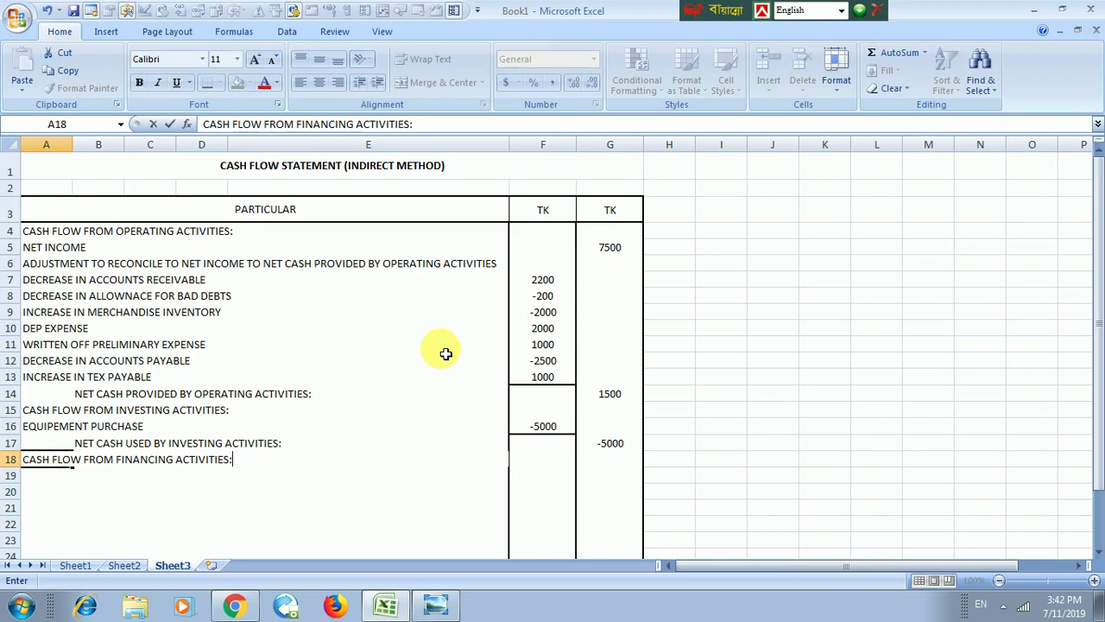
# Step: Check the problem image, enter the label "COMMON STOCK ISSUE" in cell A19 and its amount 3000 in cell F19
pyautogui.click(436, 605)
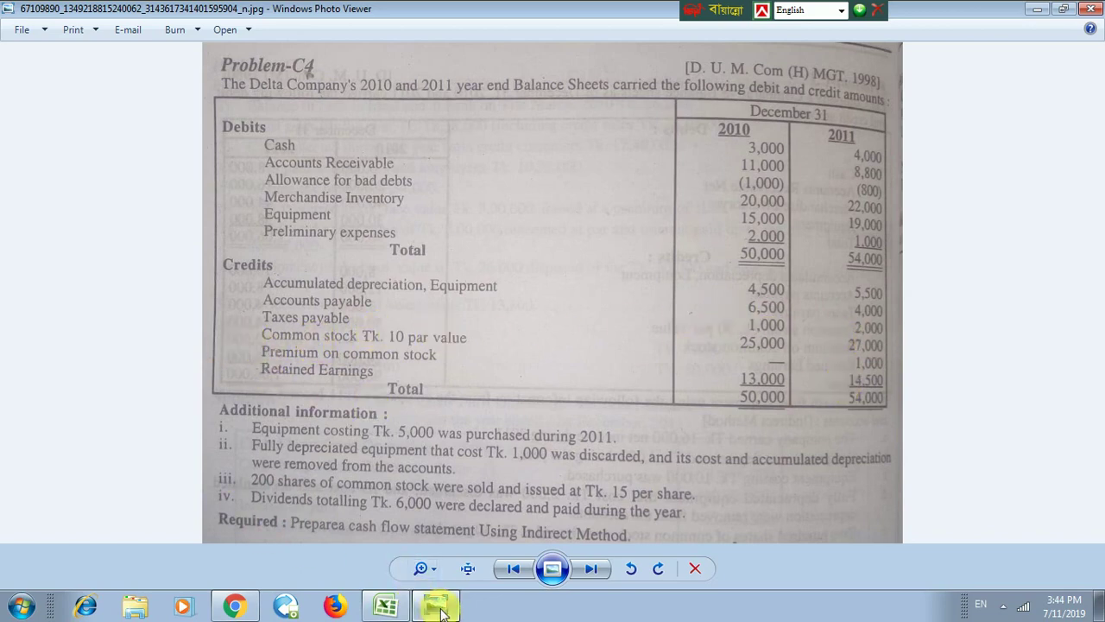
pyautogui.click(385, 606)
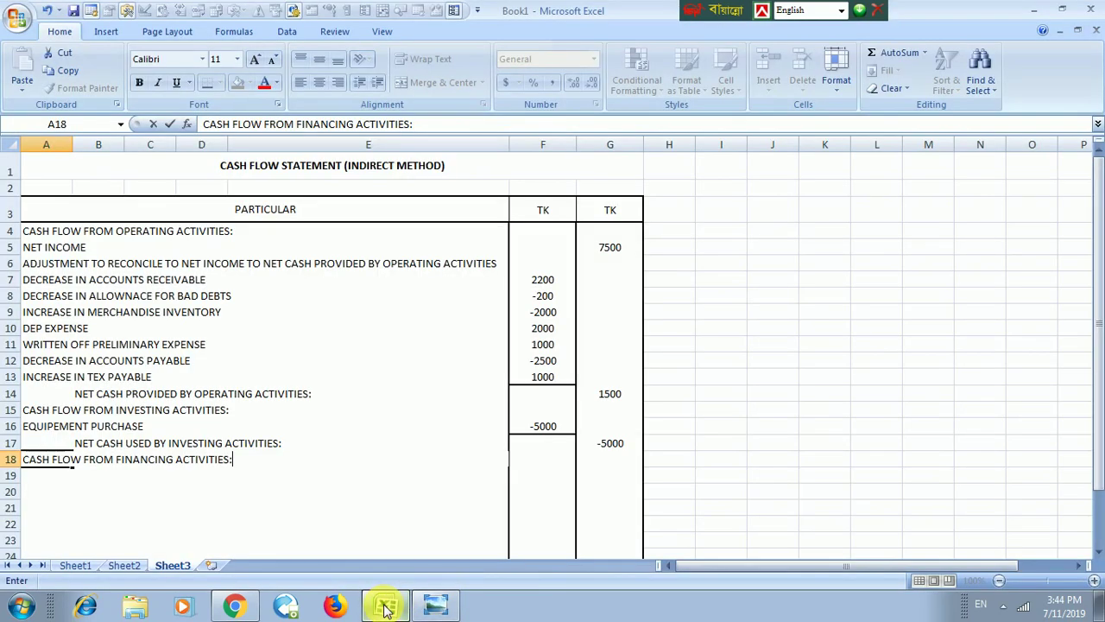
pyautogui.click(44, 482)
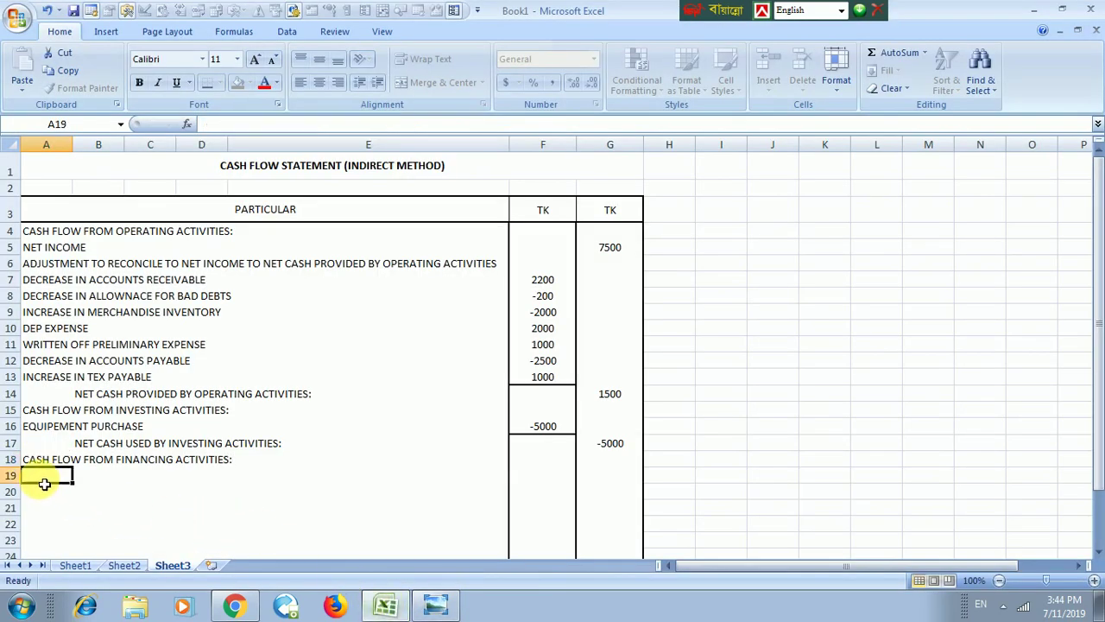
pyautogui.write('COMM')
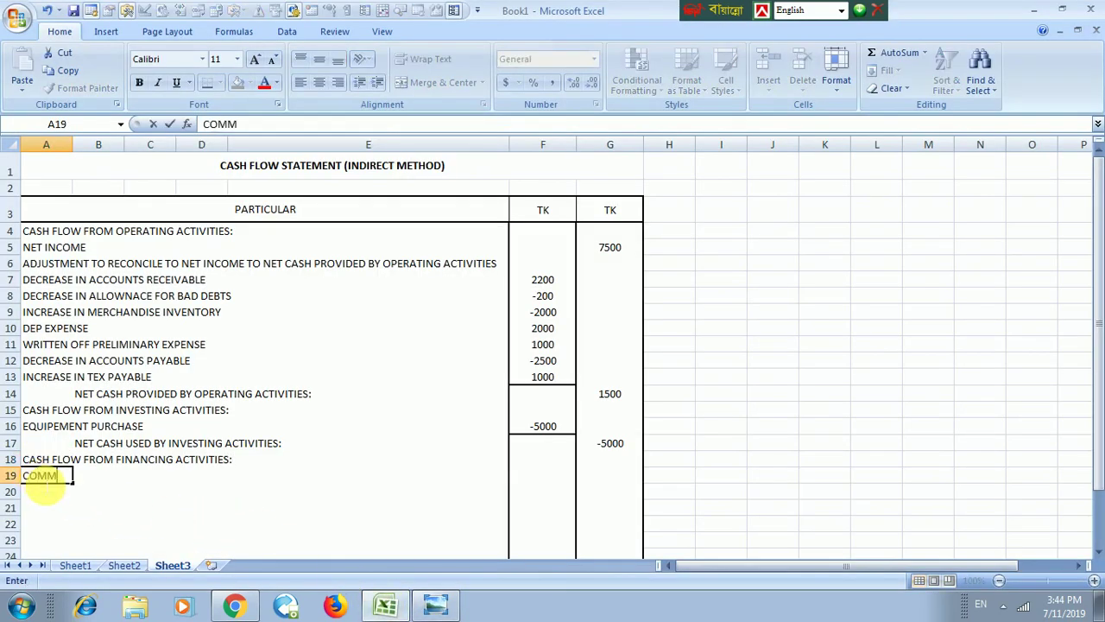
pyautogui.write('ON STOCK ISS')
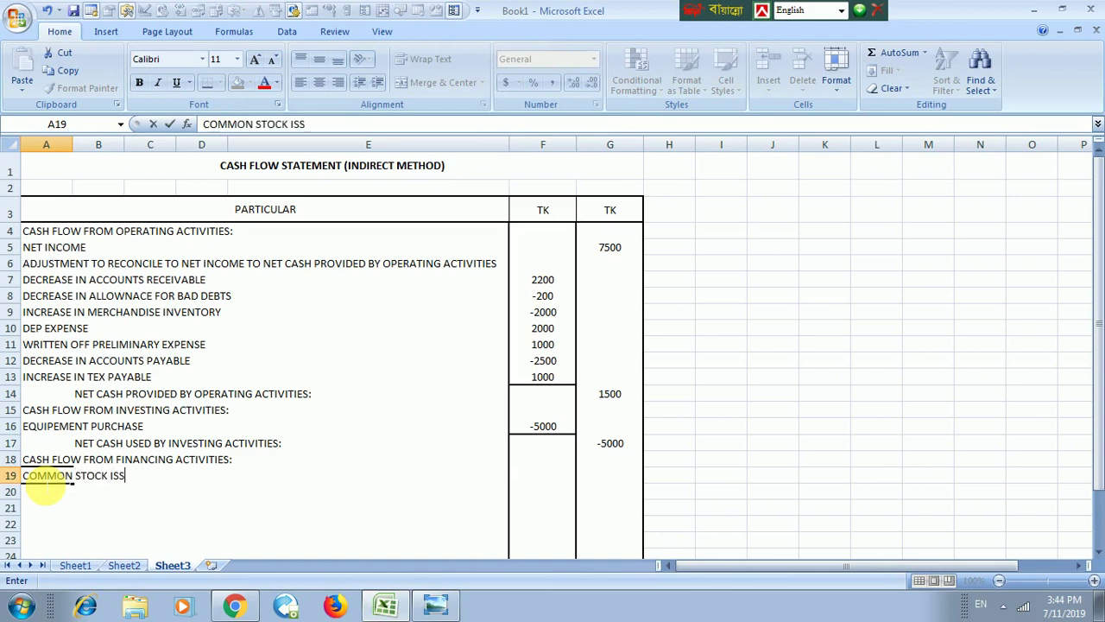
pyautogui.write('UE')
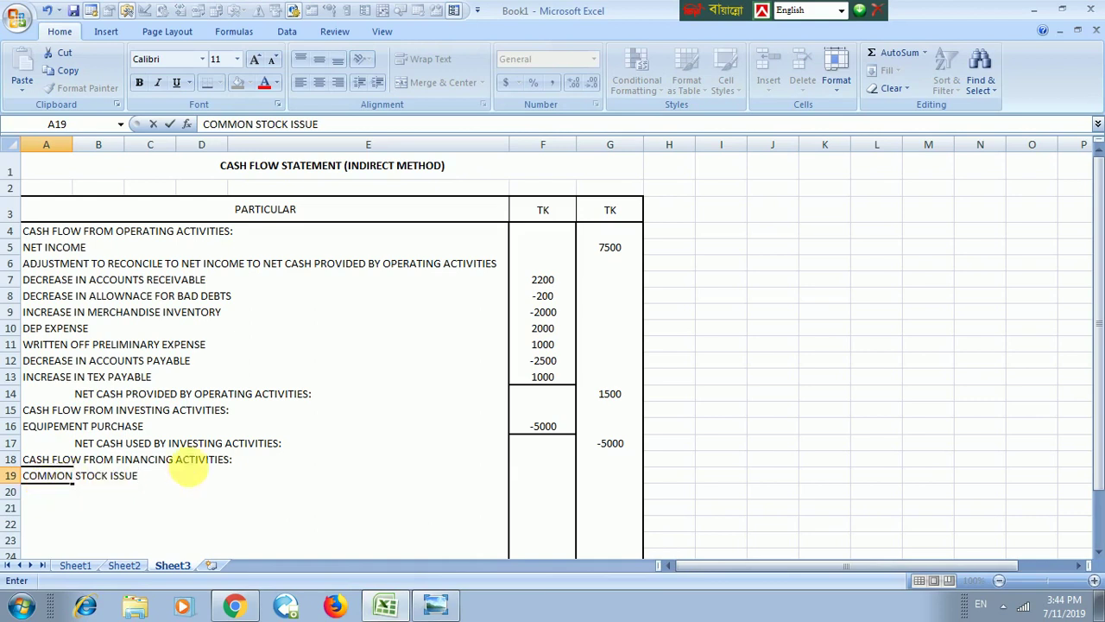
pyautogui.click(540, 475)
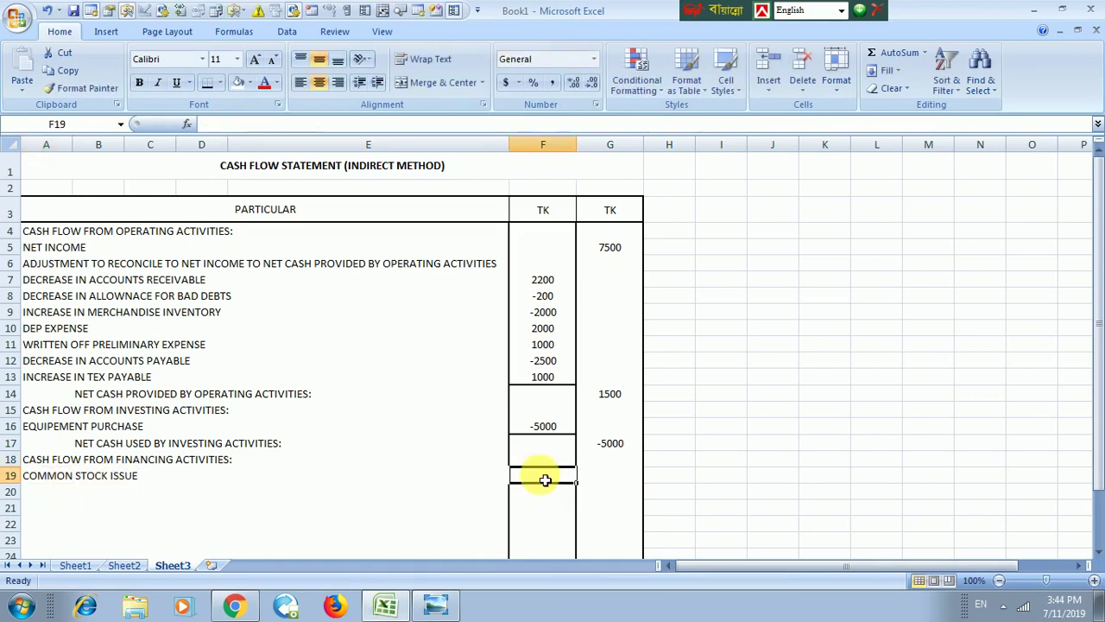
pyautogui.write('3000')
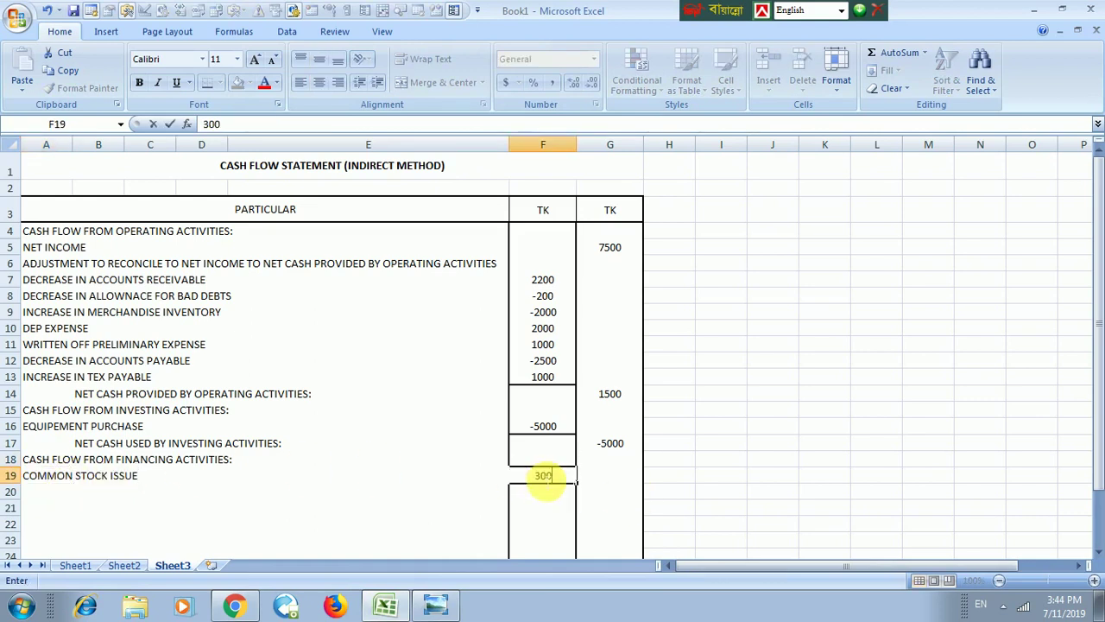
# Step: Check the dividend information in the problem image, and enter "DIVIDEND PAID" in cell A20 with -6000 in cell F20
pyautogui.click(385, 604)
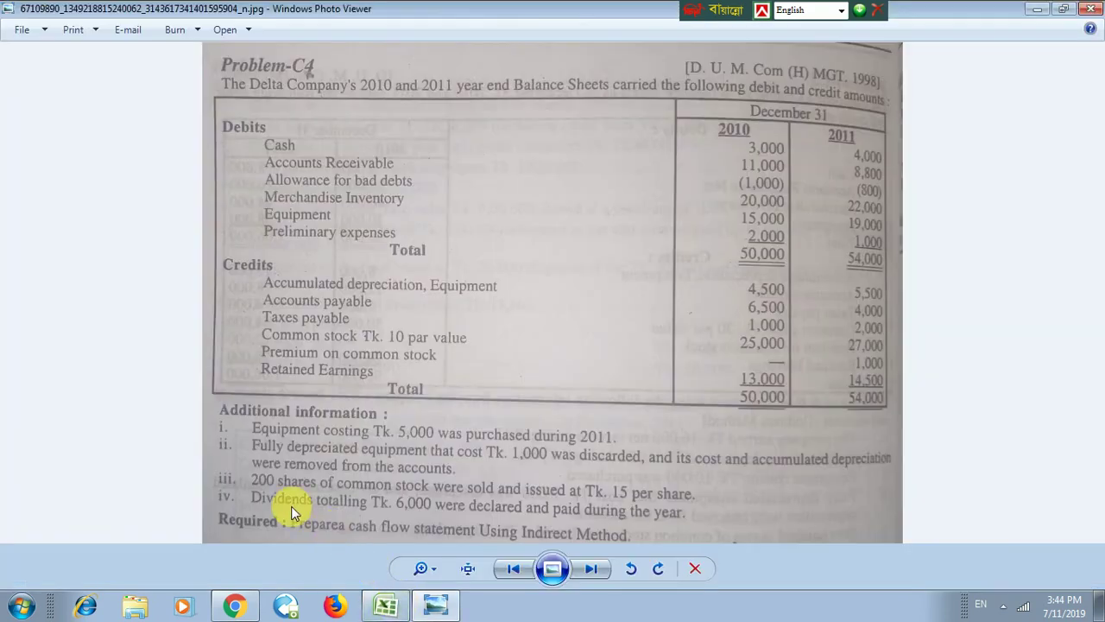
pyautogui.click(441, 609)
pyautogui.click(385, 606)
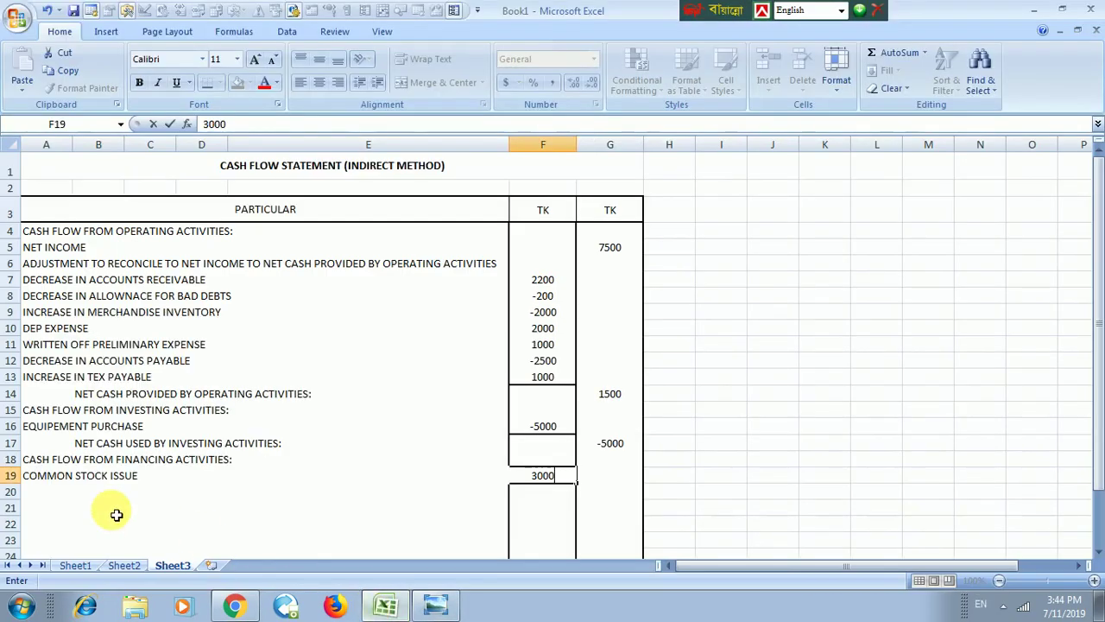
pyautogui.click(45, 495)
pyautogui.write('D')
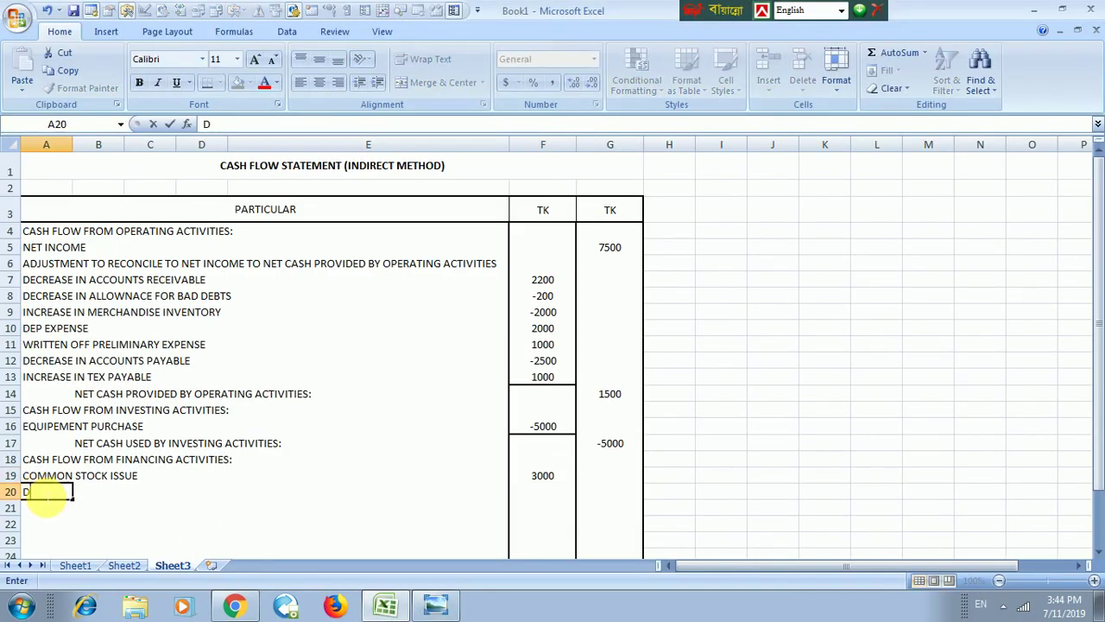
pyautogui.write('IVIDEND')
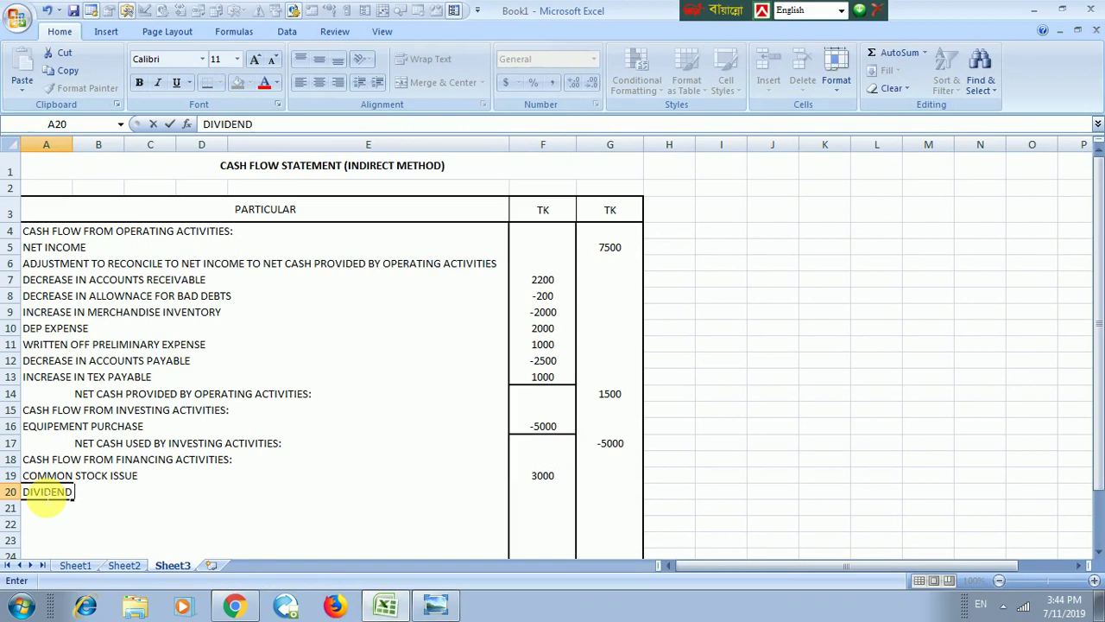
pyautogui.write(' PAID')
pyautogui.click(546, 494)
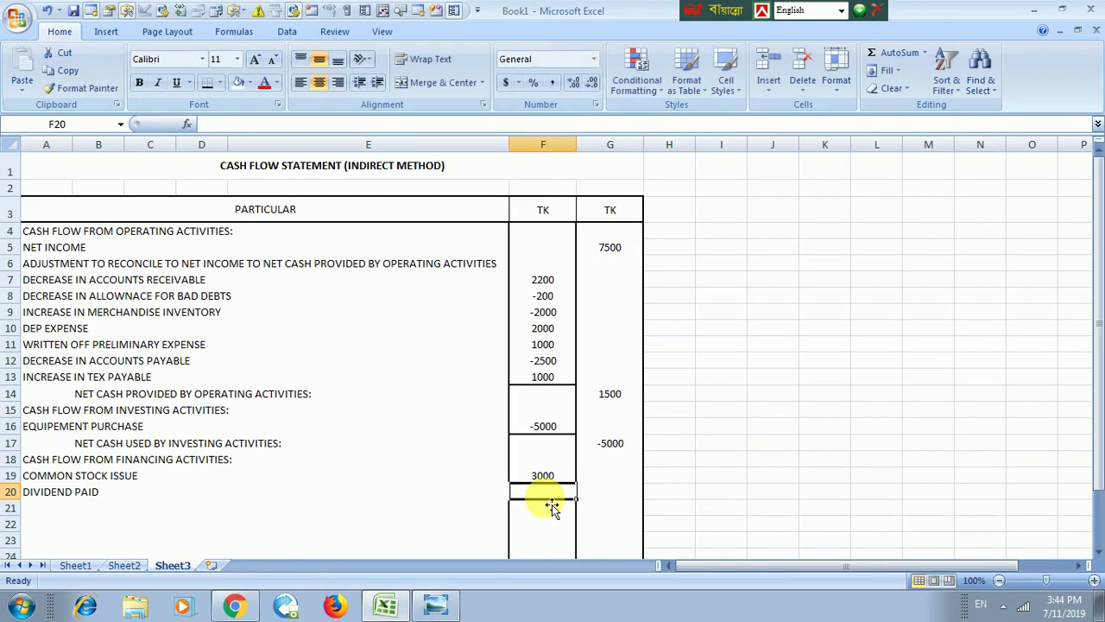
pyautogui.write('-6000')
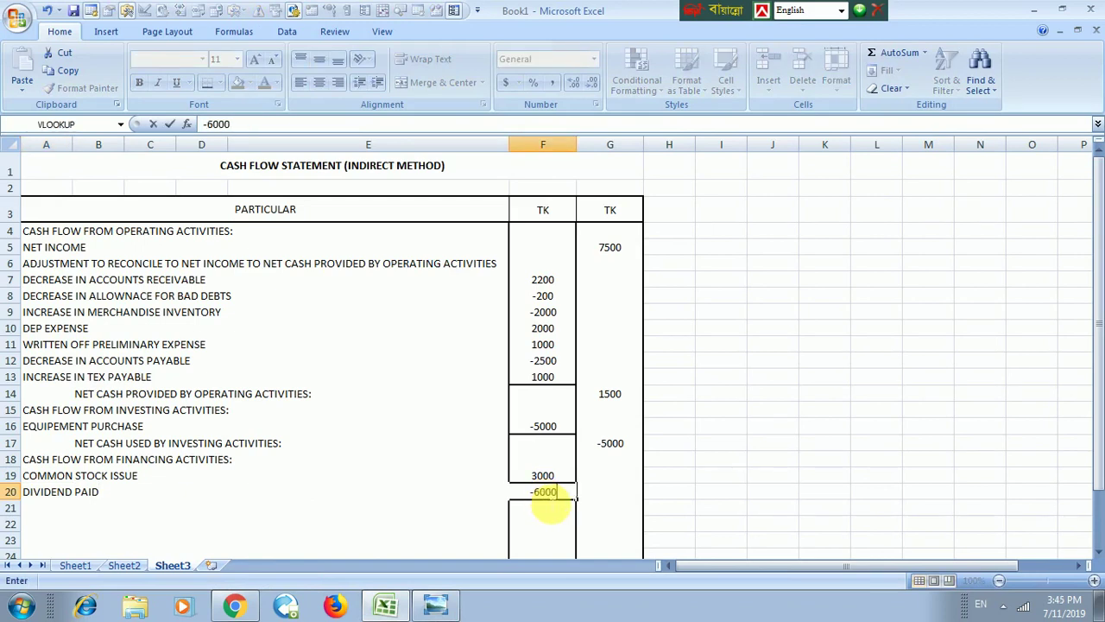
pyautogui.click(732, 477)
# Step: Add a thick bottom border to cell F20 and total the financing amounts in cell G21 with =SUM(F19:F20)
pyautogui.click(532, 493)
pyautogui.click(208, 82)
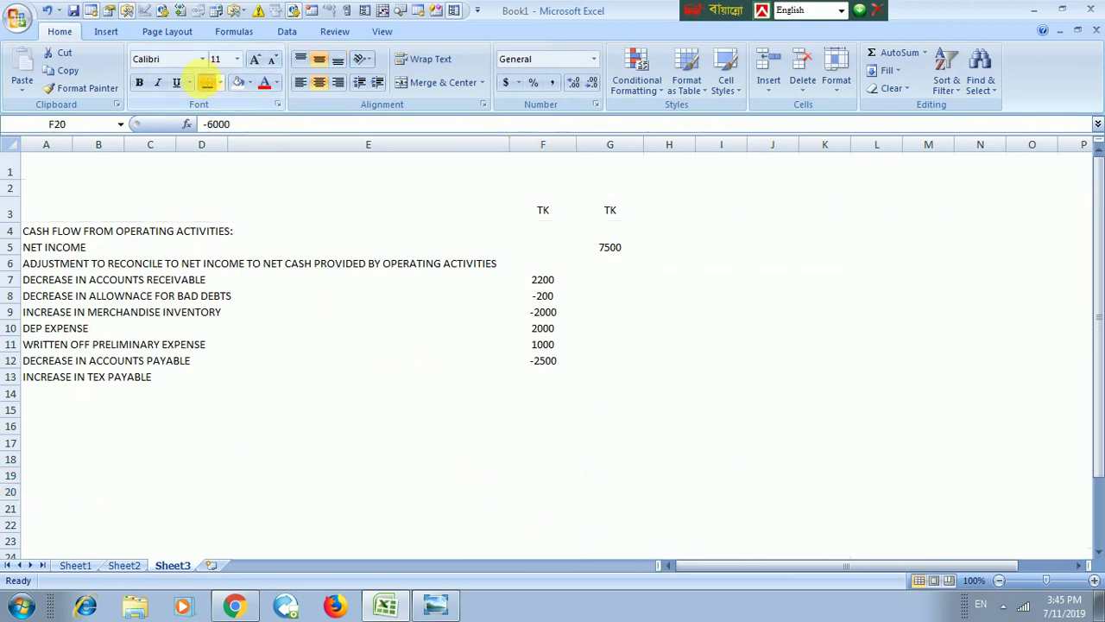
pyautogui.click(601, 510)
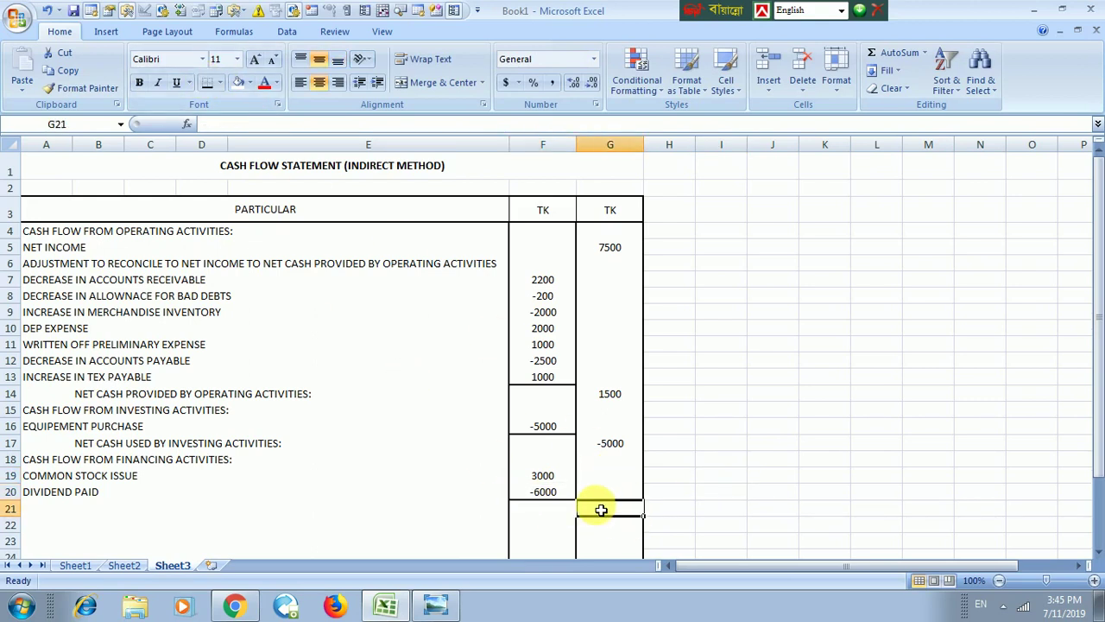
pyautogui.write('=')
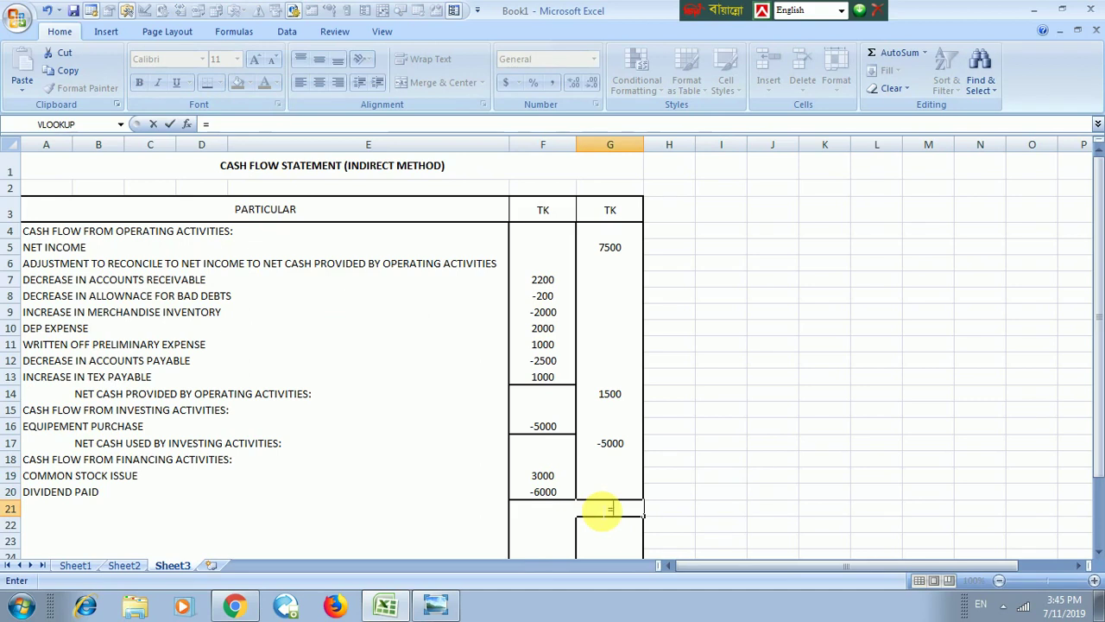
pyautogui.click(894, 53)
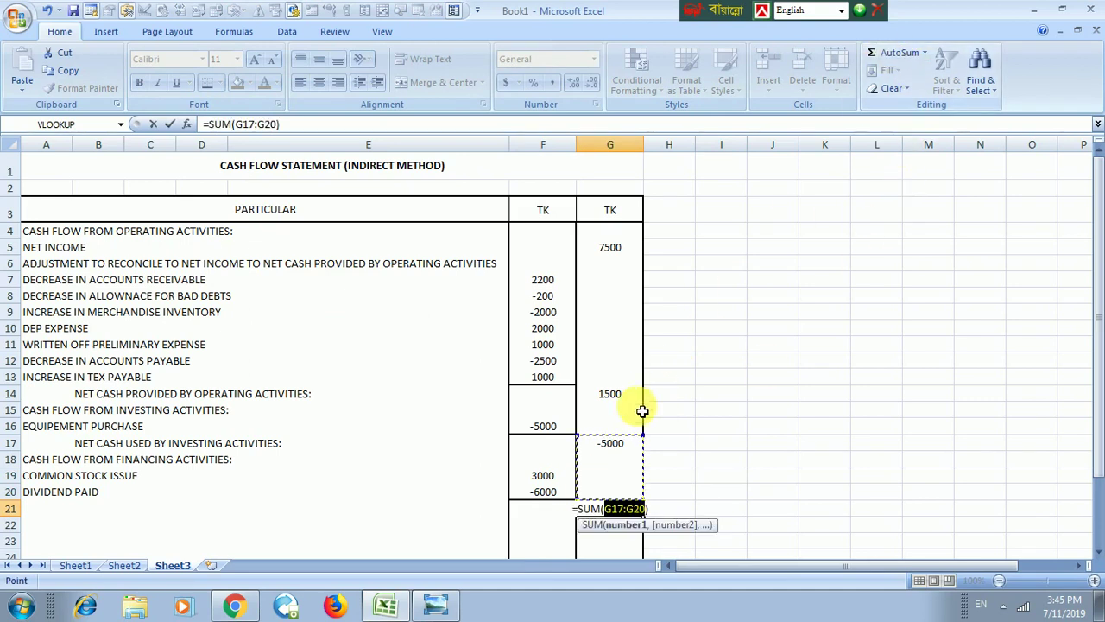
pyautogui.moveTo(544, 477); pyautogui.dragTo(547, 492)
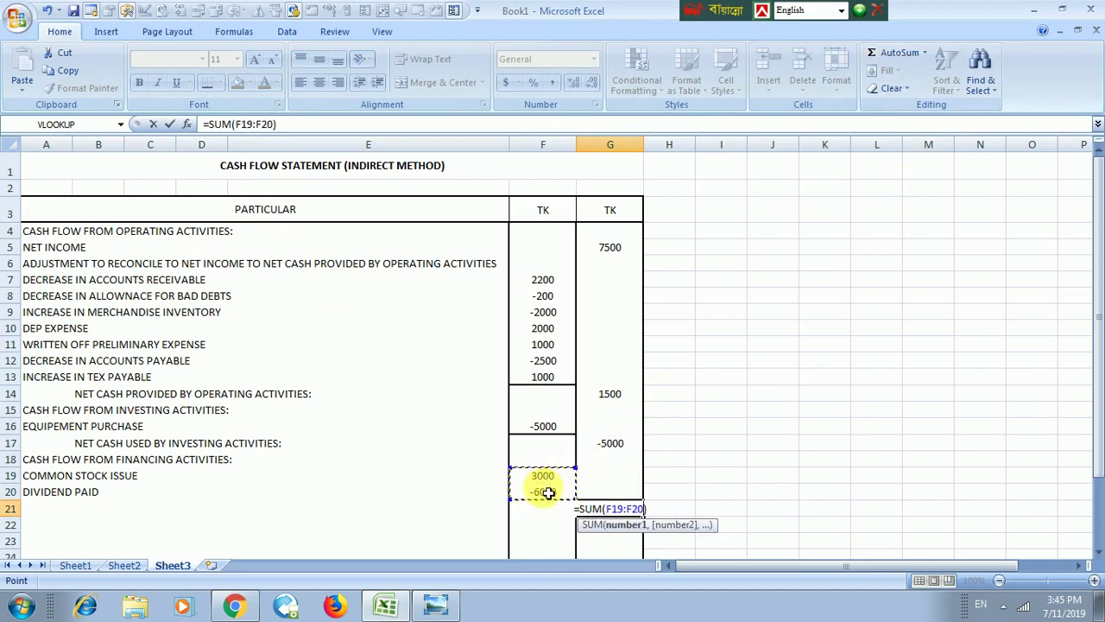
pyautogui.press('Return')
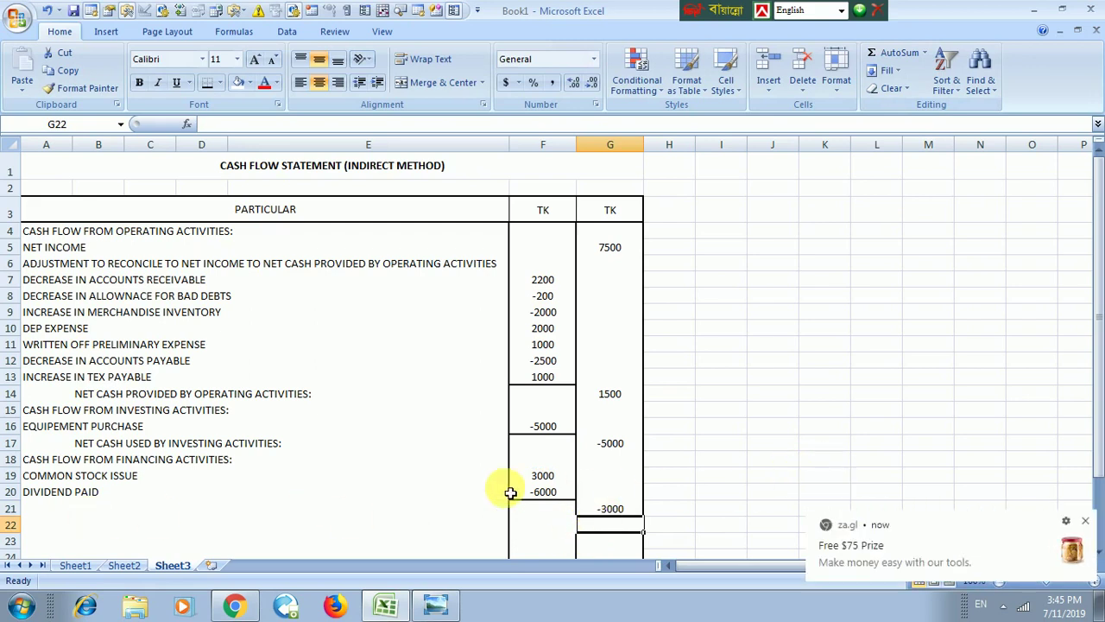
pyautogui.click(1084, 521)
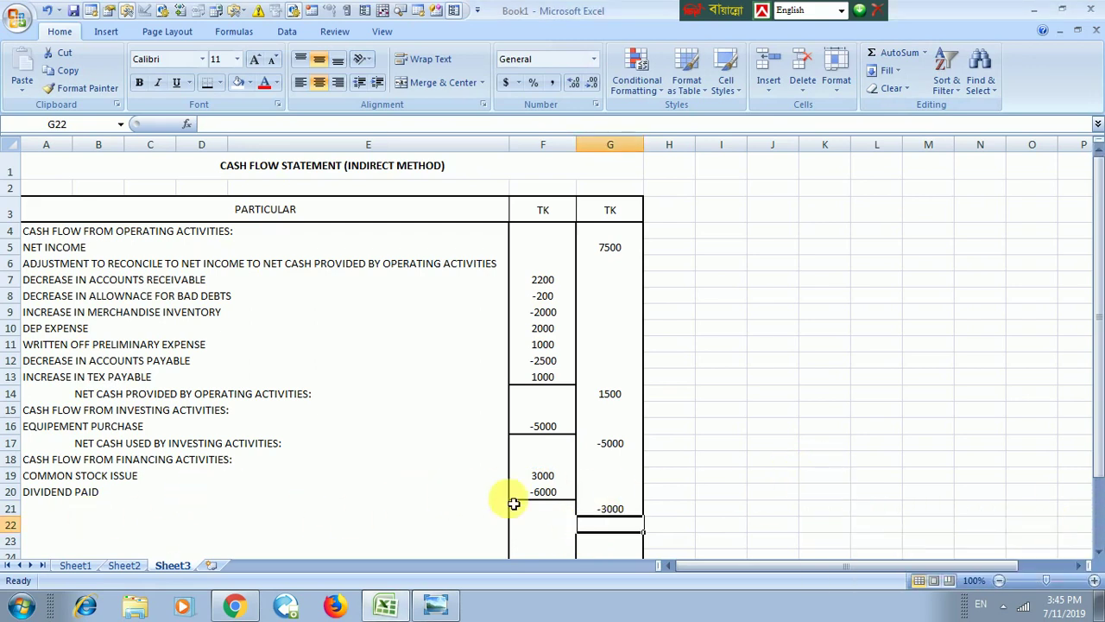
# Step: Enter the label "NET CASH USED BY FINANCING ACTIVITIES" in cell B21
pyautogui.click(97, 509)
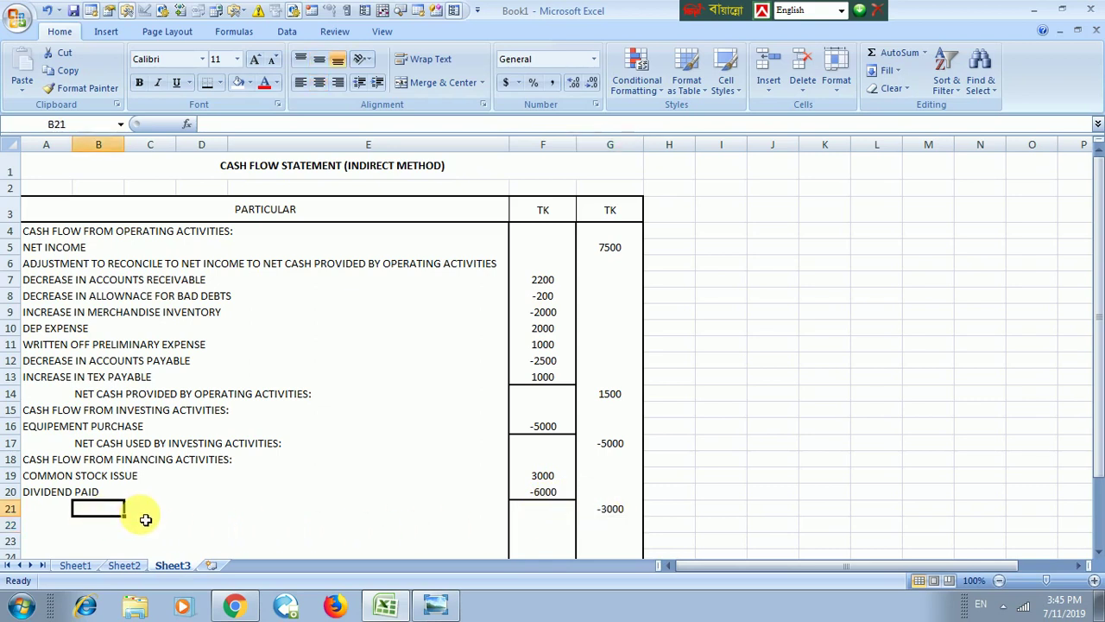
pyautogui.write('NET CASH')
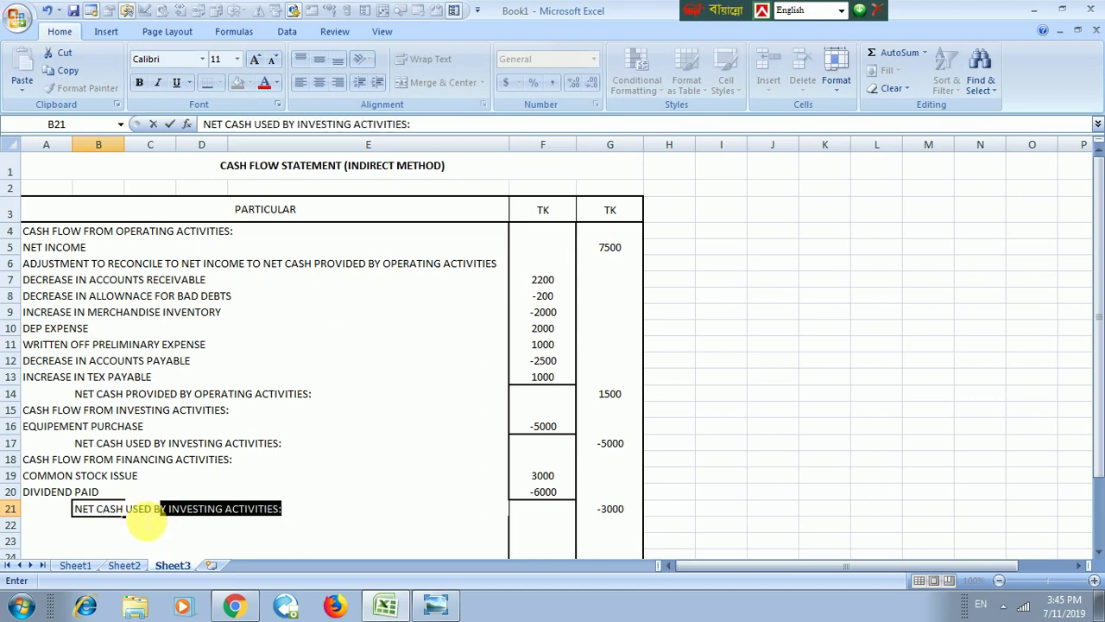
pyautogui.write(' USED BY FINAN')
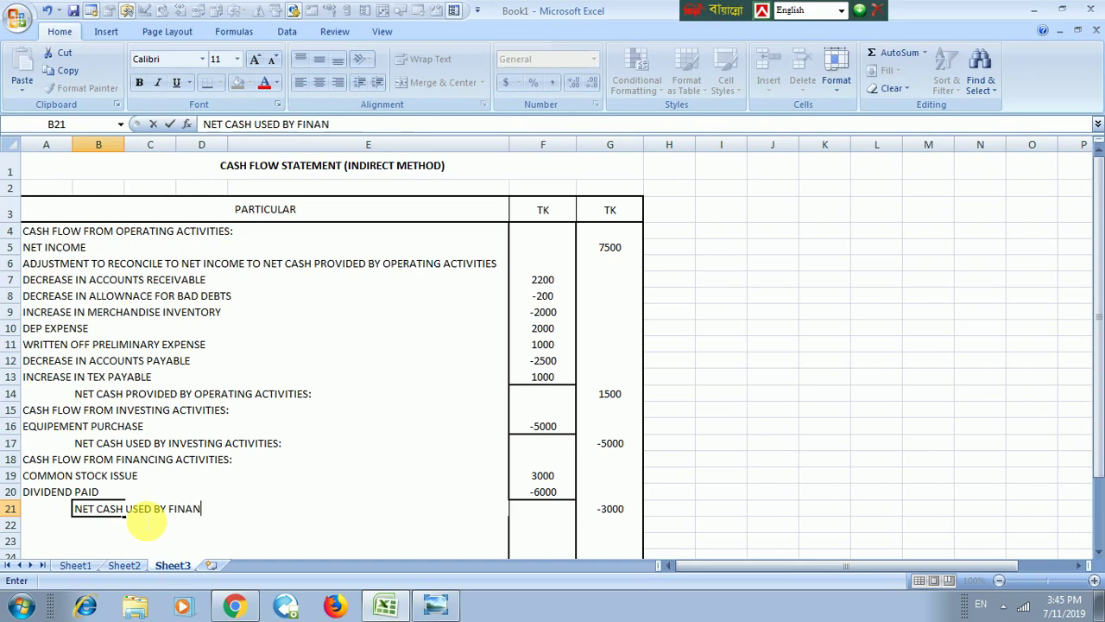
pyautogui.write('CING ACTIVIT')
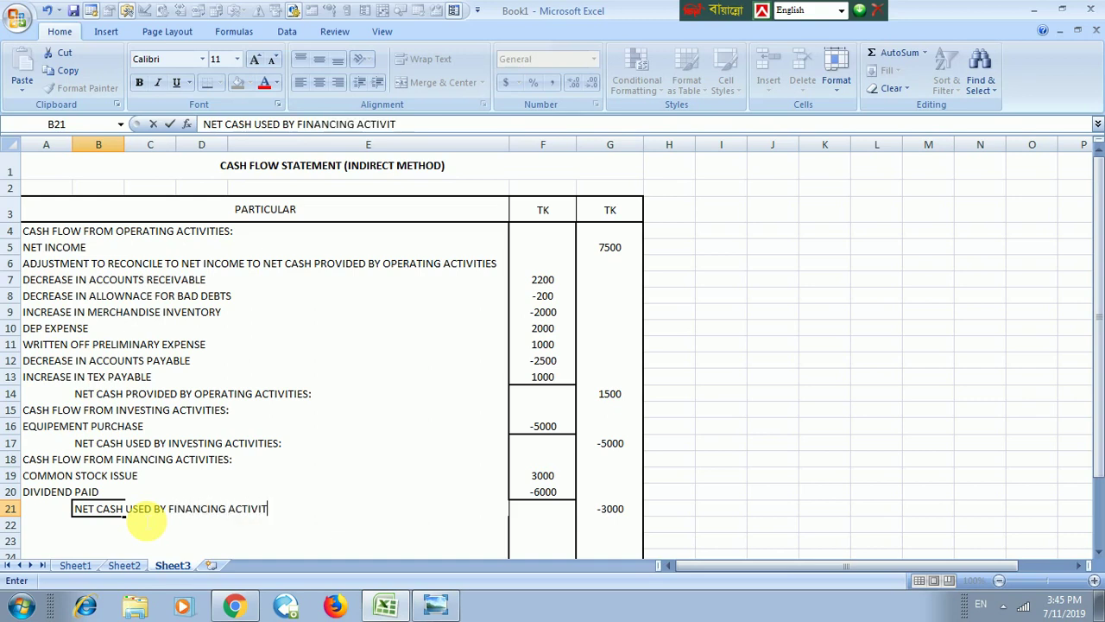
pyautogui.write('IES')
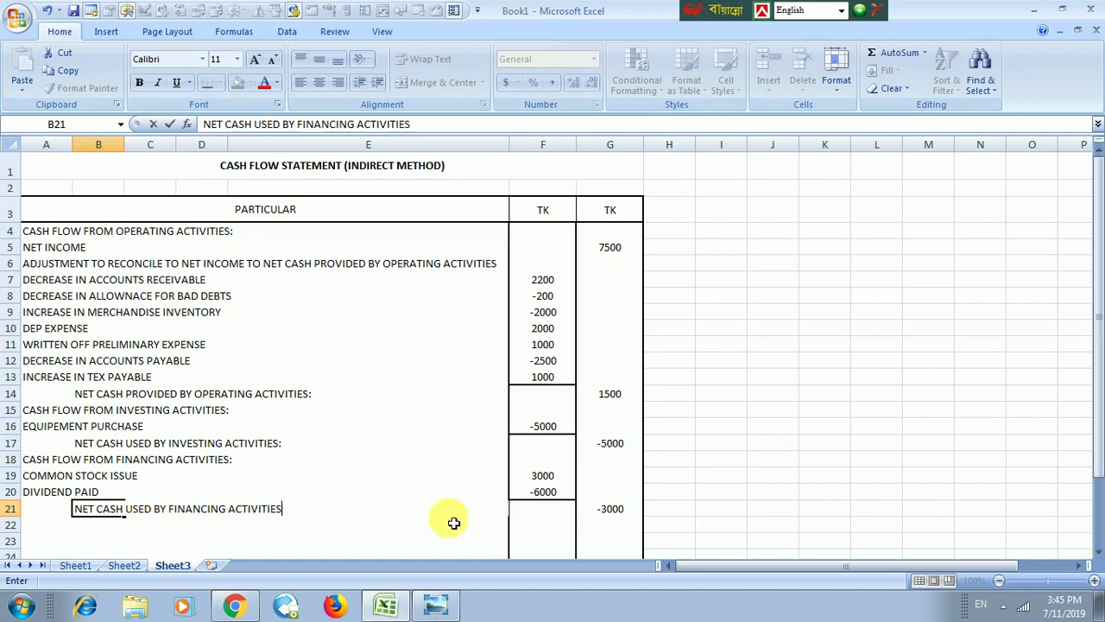
# Step: Review the problem image for remaining items, and total the statement's outer TK column in cell G22 with =SUM(G4:G21)
pyautogui.click(385, 607)
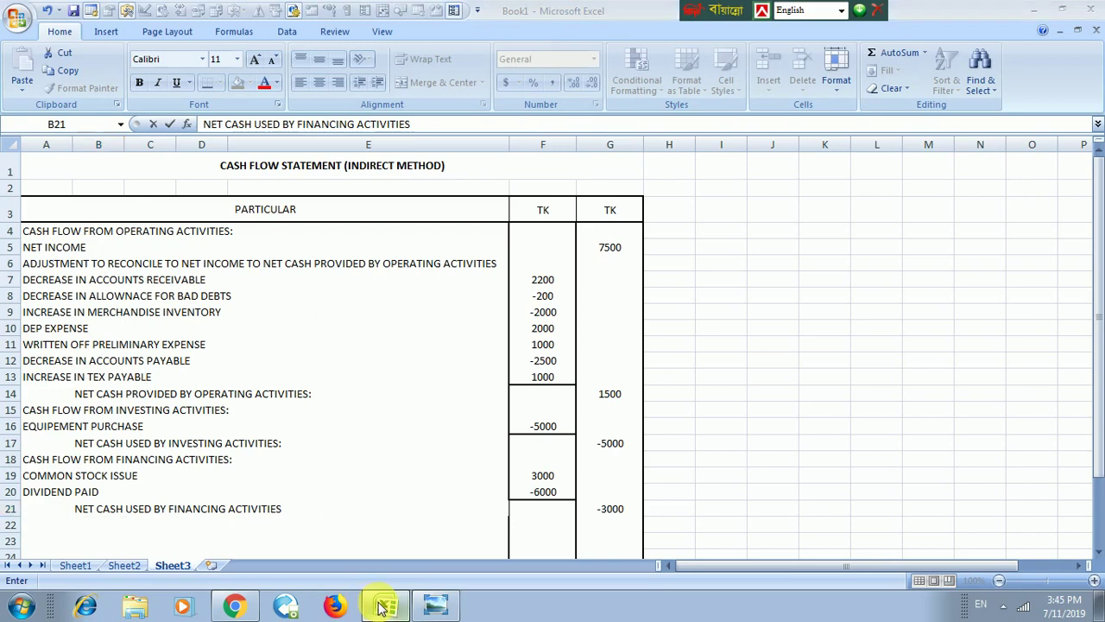
pyautogui.click(385, 607)
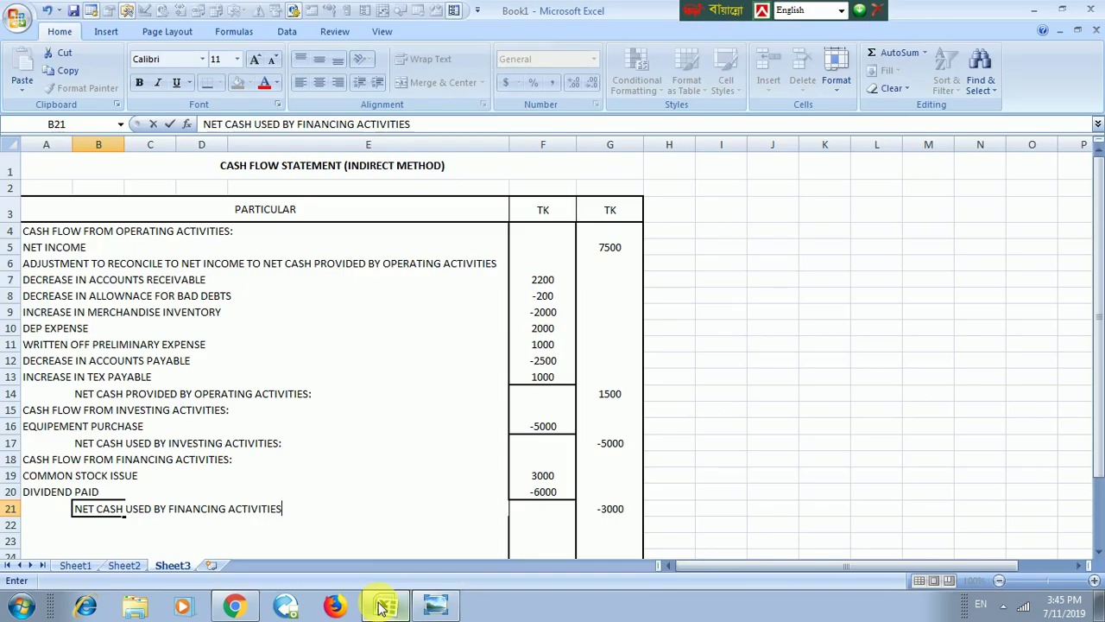
pyautogui.click(434, 607)
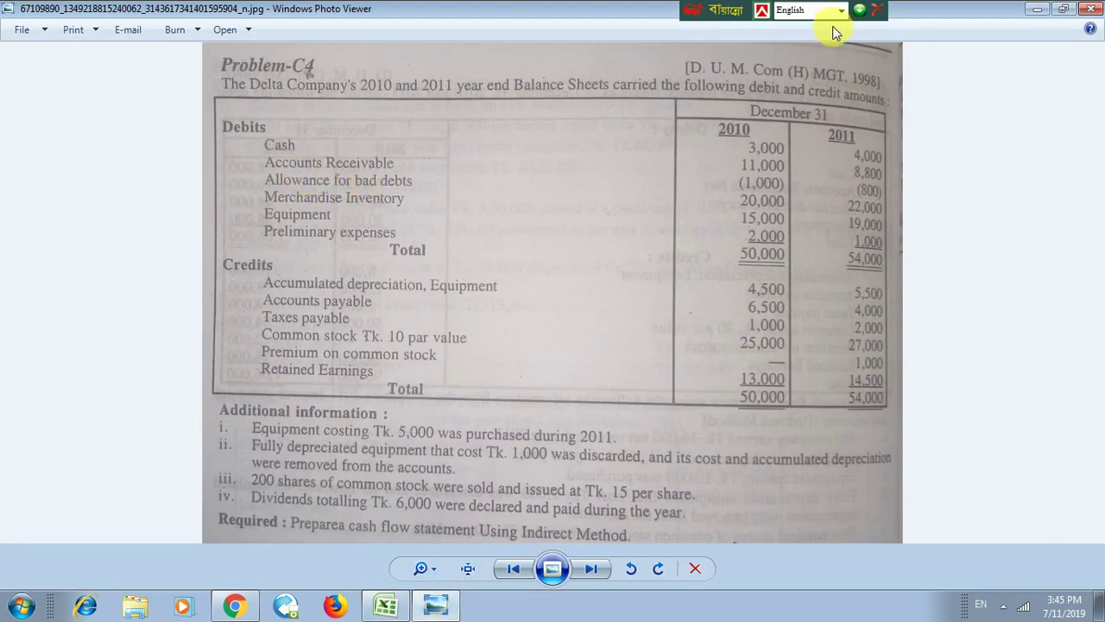
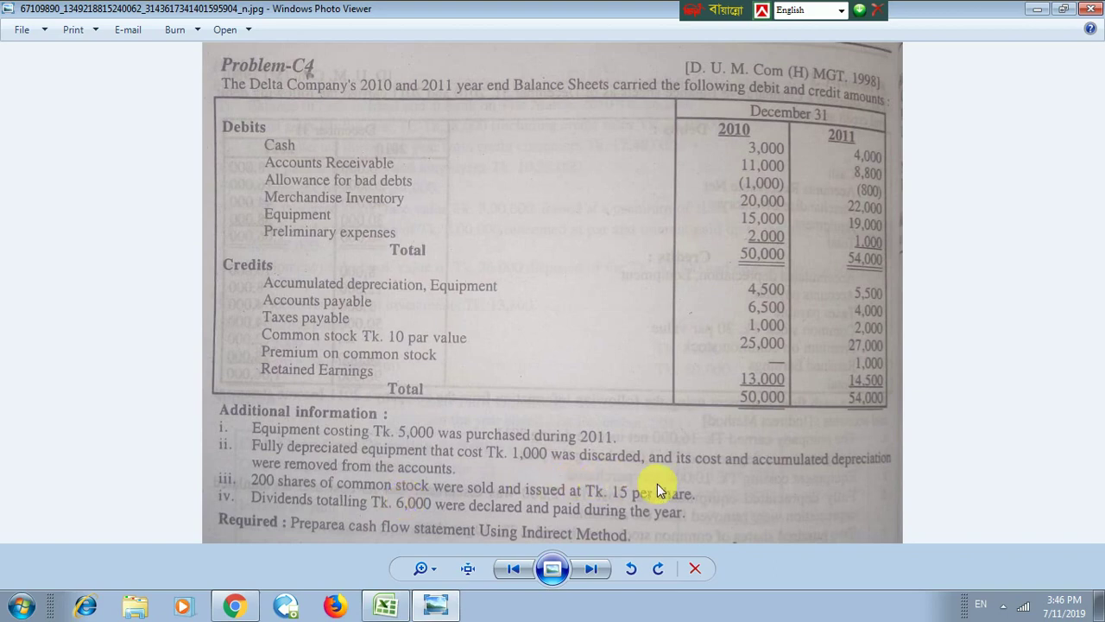
pyautogui.click(380, 604)
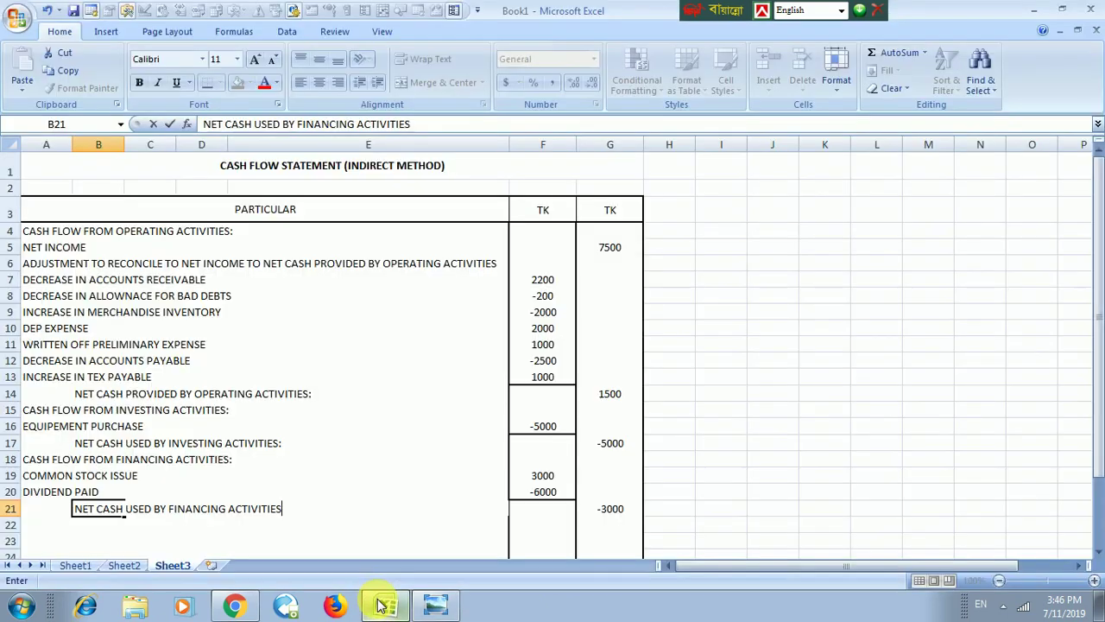
pyautogui.scroll(-2, 636, 451)
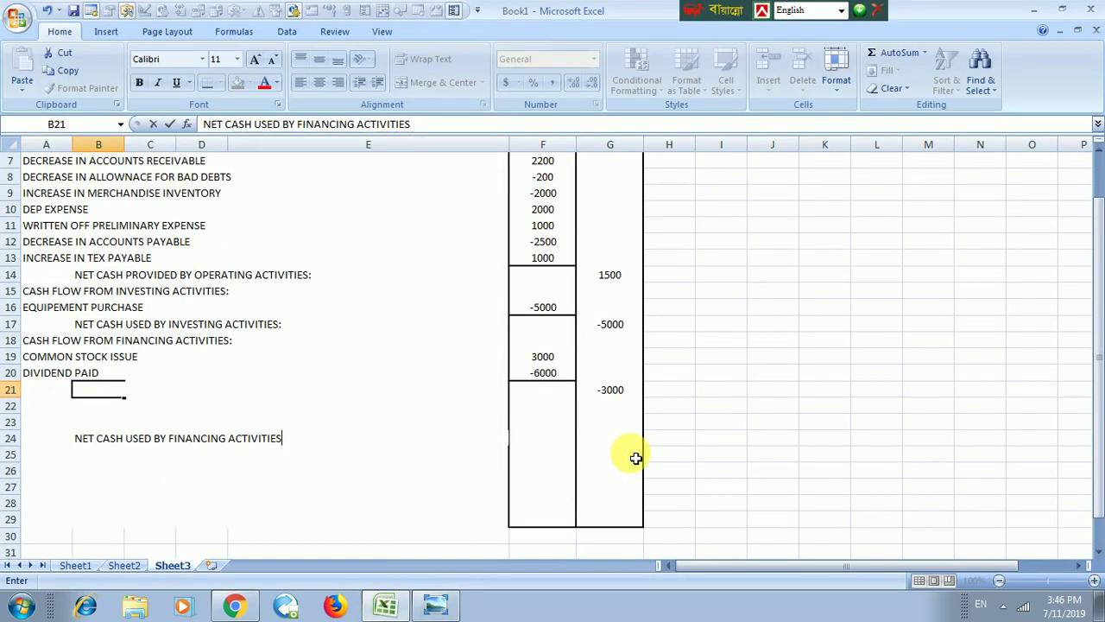
pyautogui.scroll(1, 621, 455)
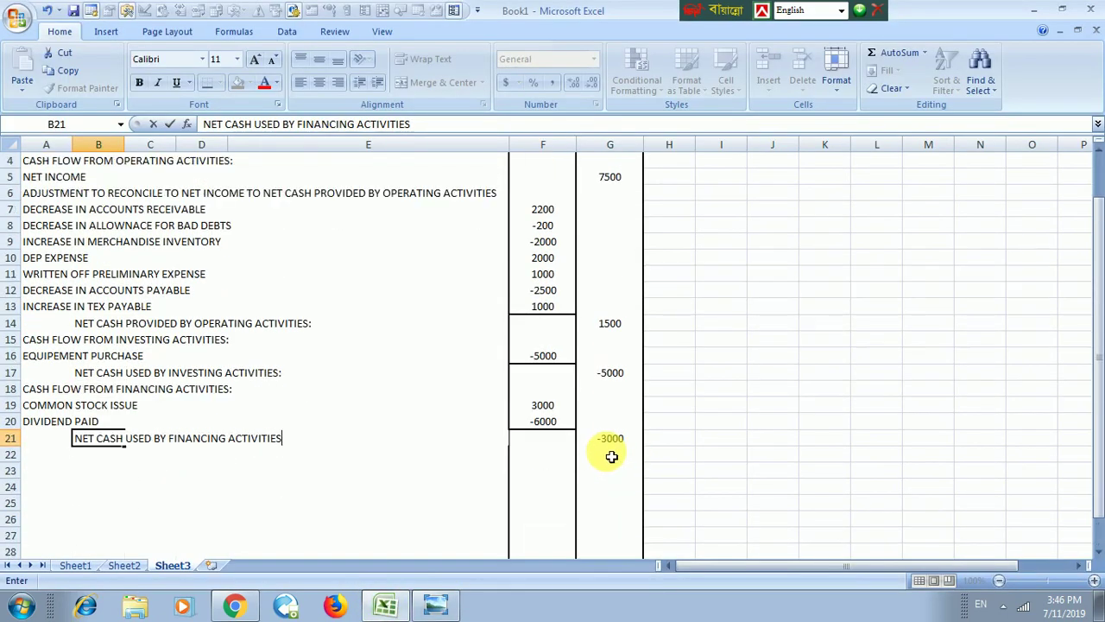
pyautogui.click(608, 458)
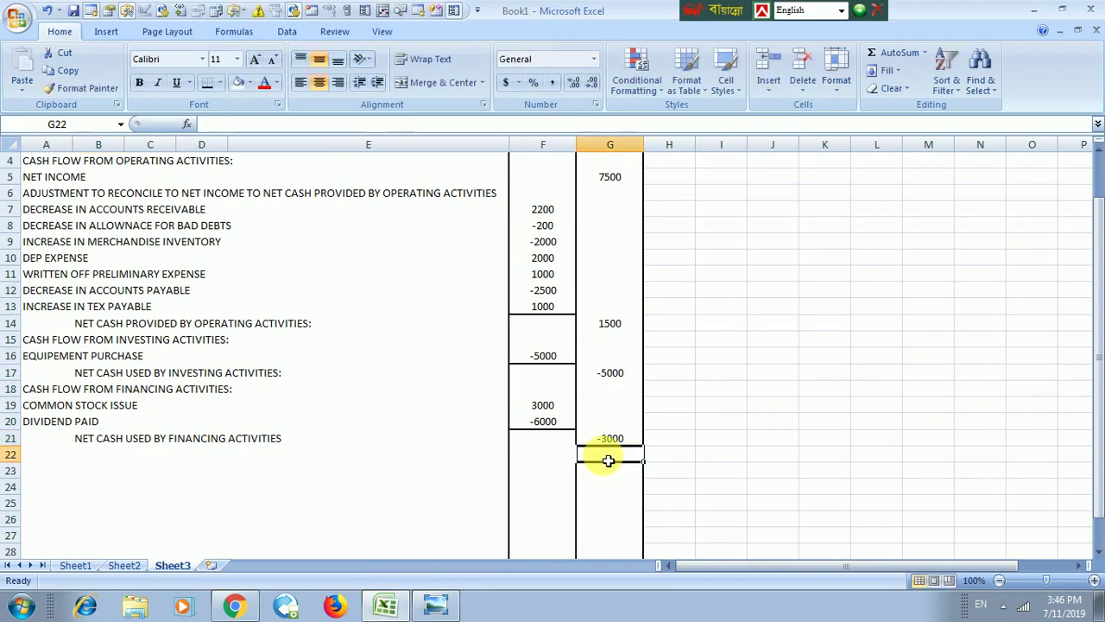
pyautogui.write('=')
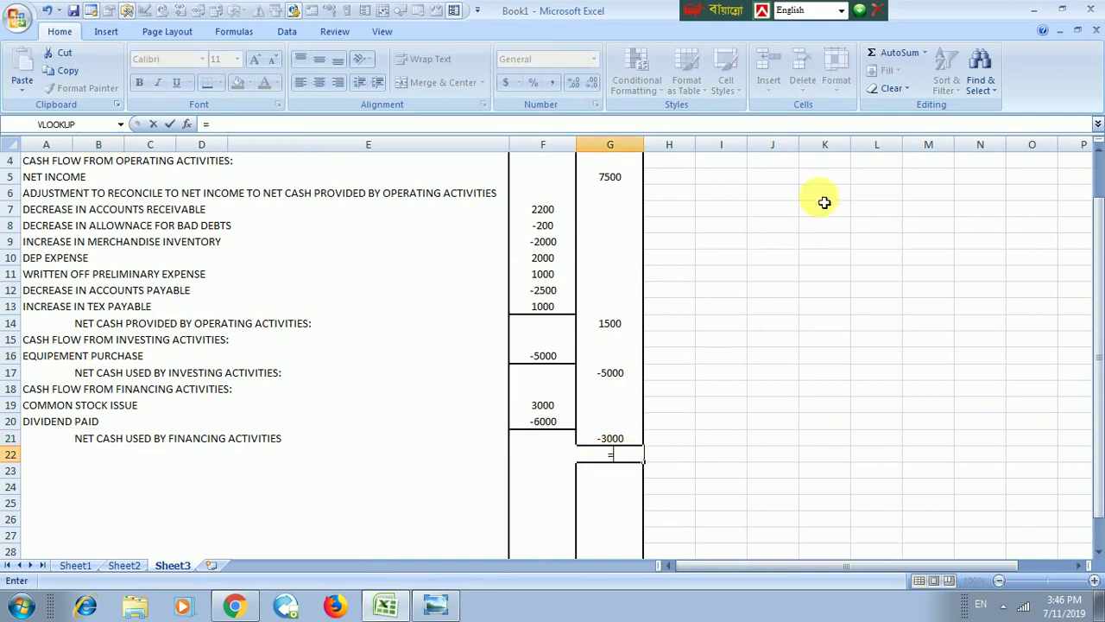
pyautogui.click(884, 54)
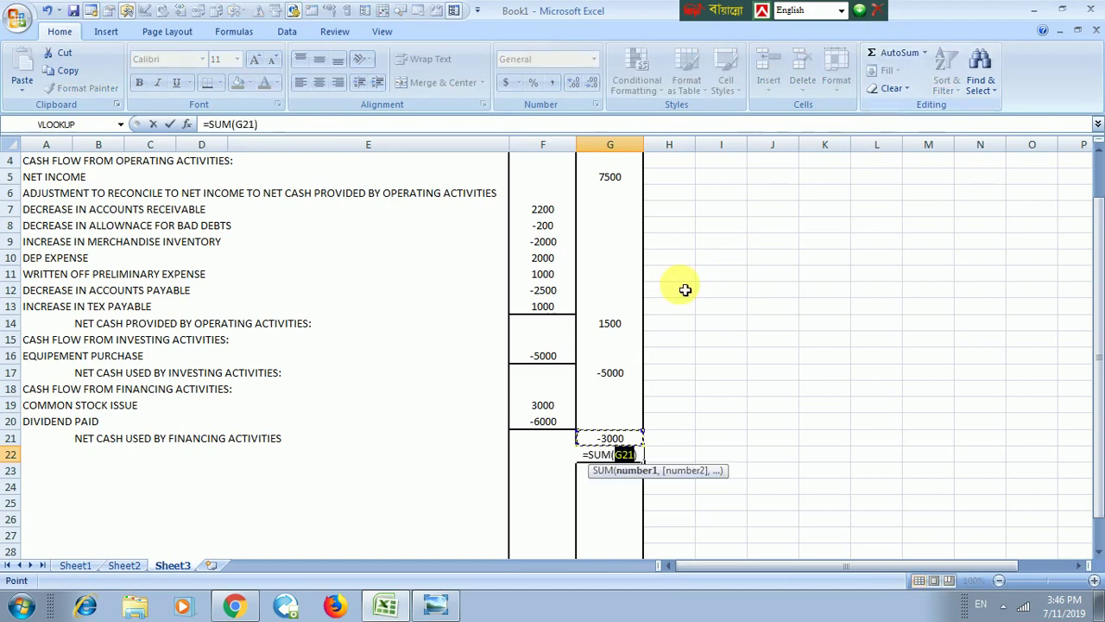
pyautogui.scroll(1, 682, 289)
pyautogui.scroll(-1, 684, 290)
pyautogui.scroll(1, 682, 290)
pyautogui.moveTo(616, 238); pyautogui.dragTo(633, 515)
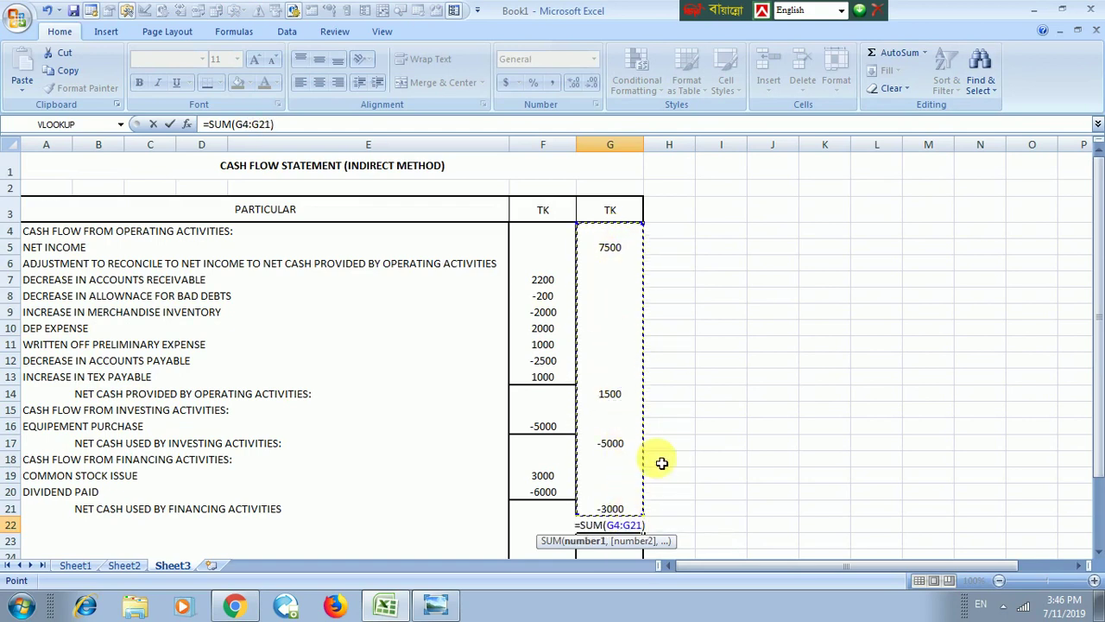
pyautogui.press('Return')
# Step: Add a thick bottom border to cell G21, above the net cash total
pyautogui.scroll(-2, 723, 424)
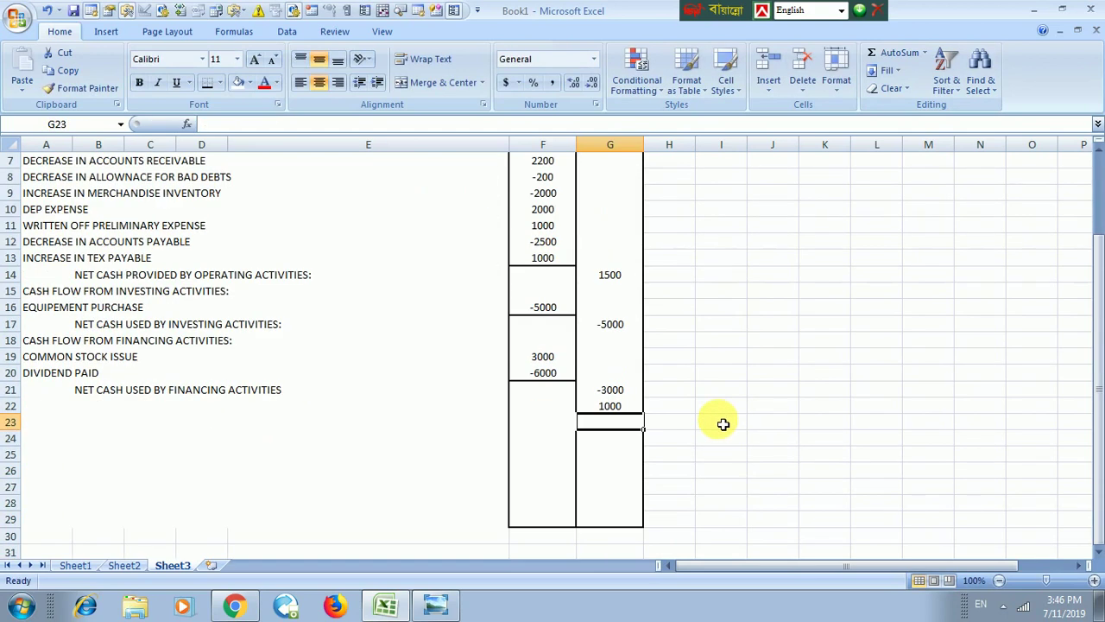
pyautogui.click(609, 393)
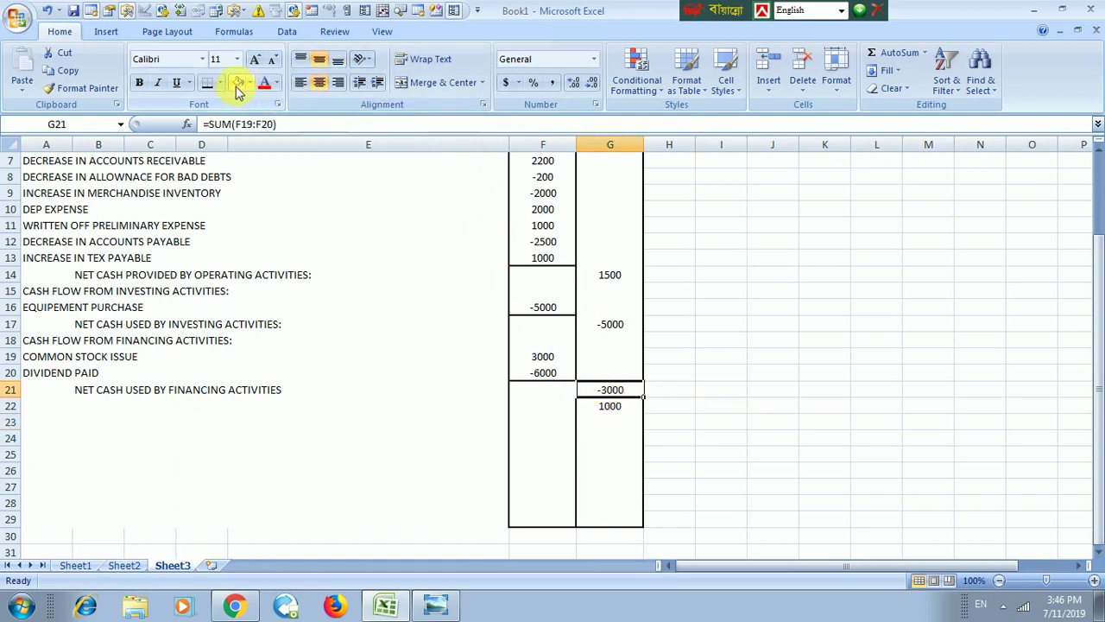
pyautogui.click(208, 82)
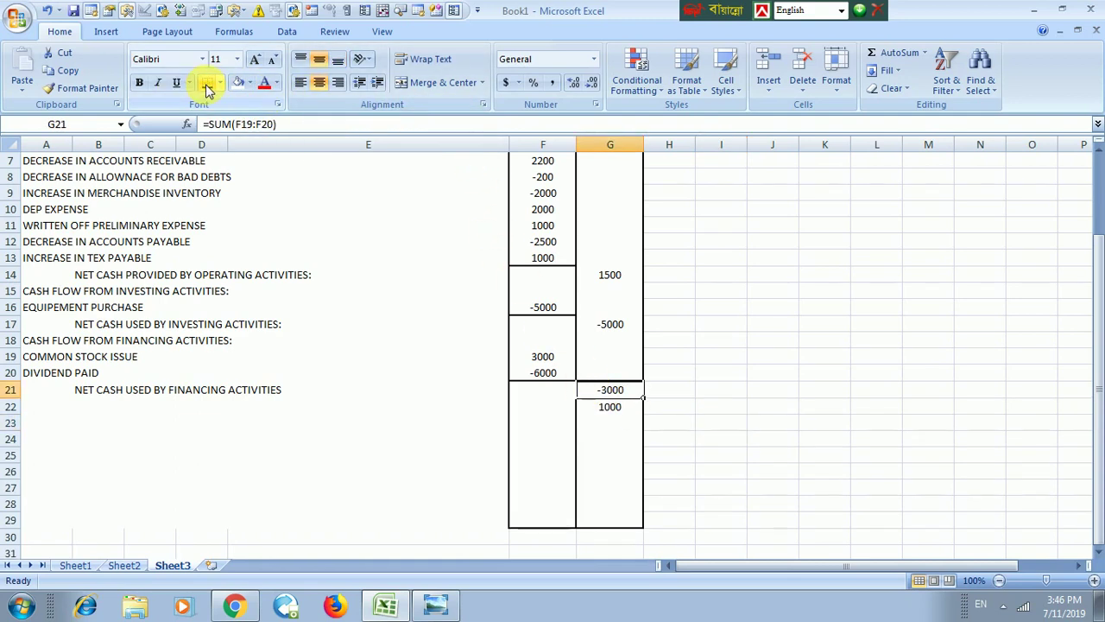
pyautogui.click(873, 311)
pyautogui.click(608, 409)
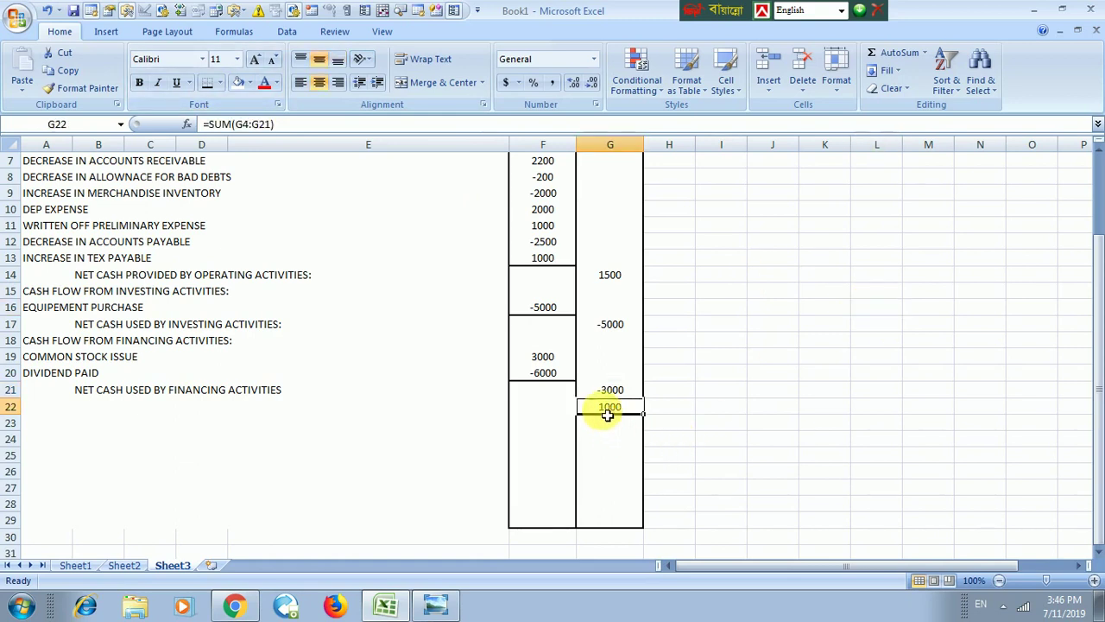
pyautogui.scroll(2, 715, 413)
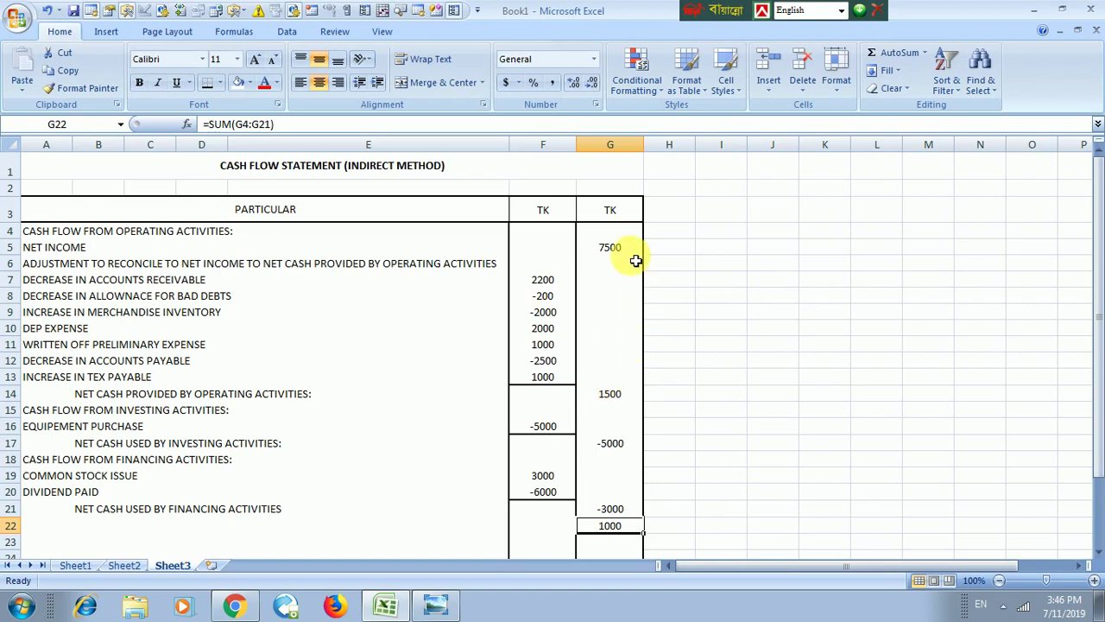
pyautogui.click(842, 493)
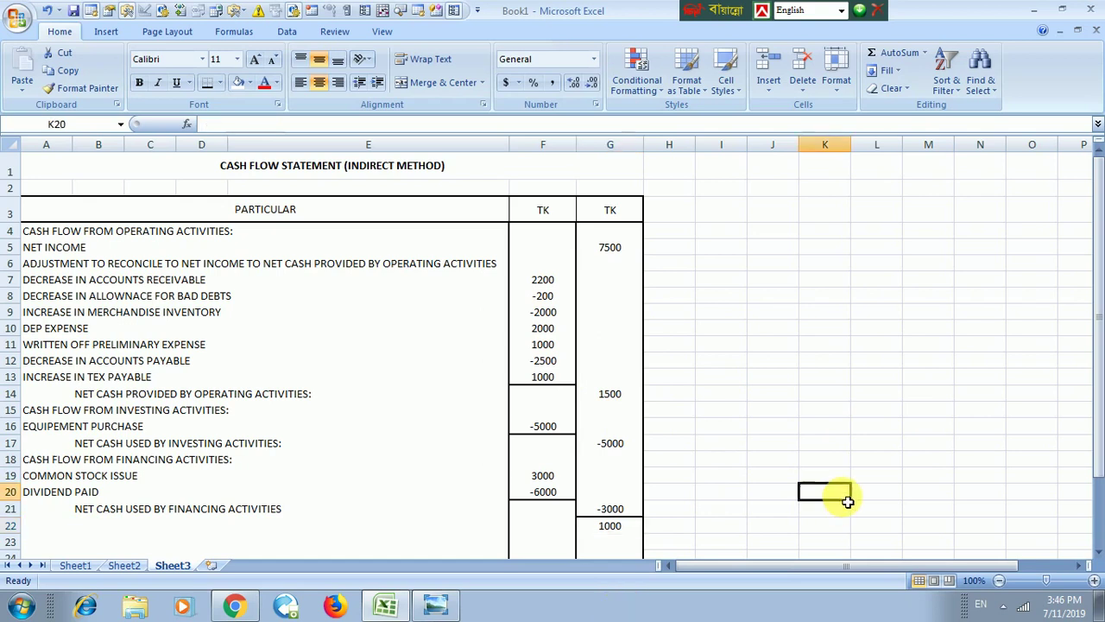
# Step: Enter the label "NET CASH INCREASE DURING THE YEAR" in cell B22
pyautogui.scroll(-1, 791, 474)
pyautogui.scroll(-1, 792, 473)
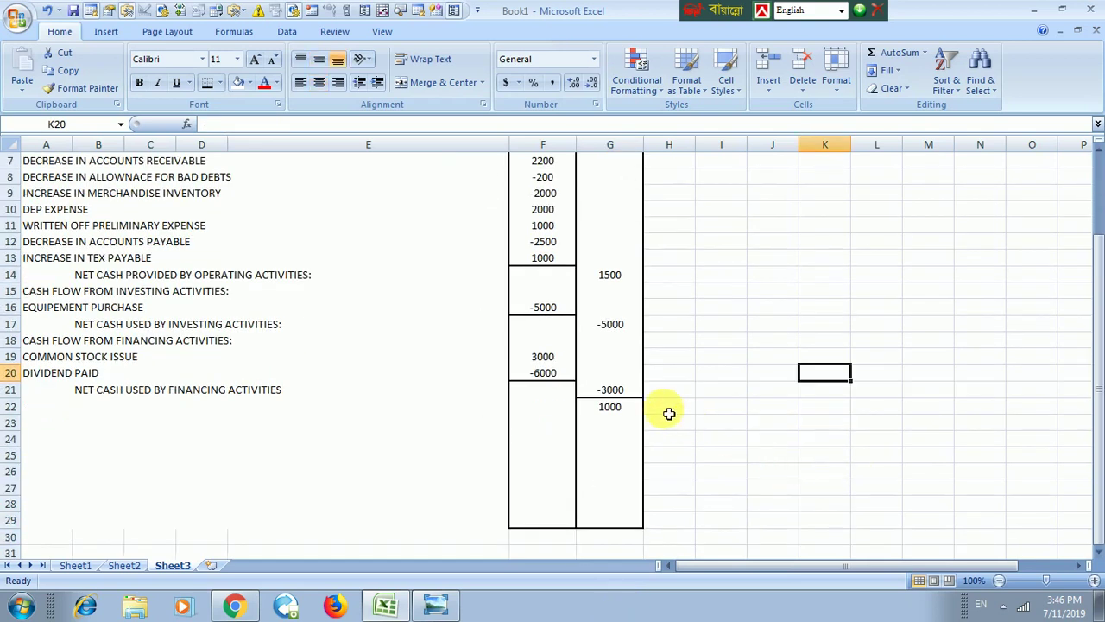
pyautogui.click(86, 408)
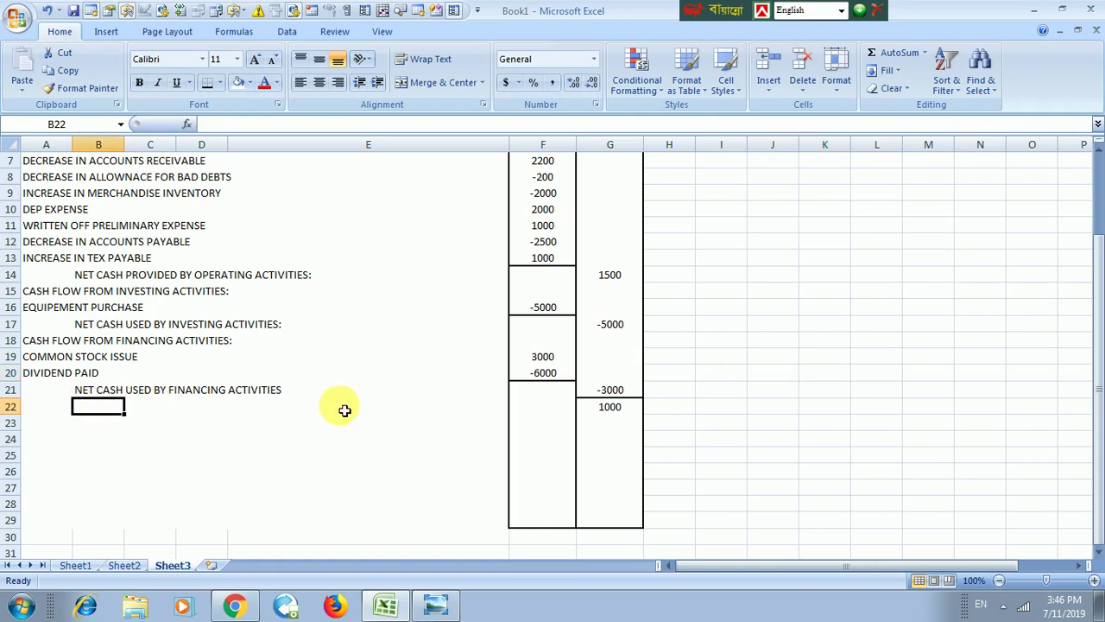
pyautogui.write('NET CAS')
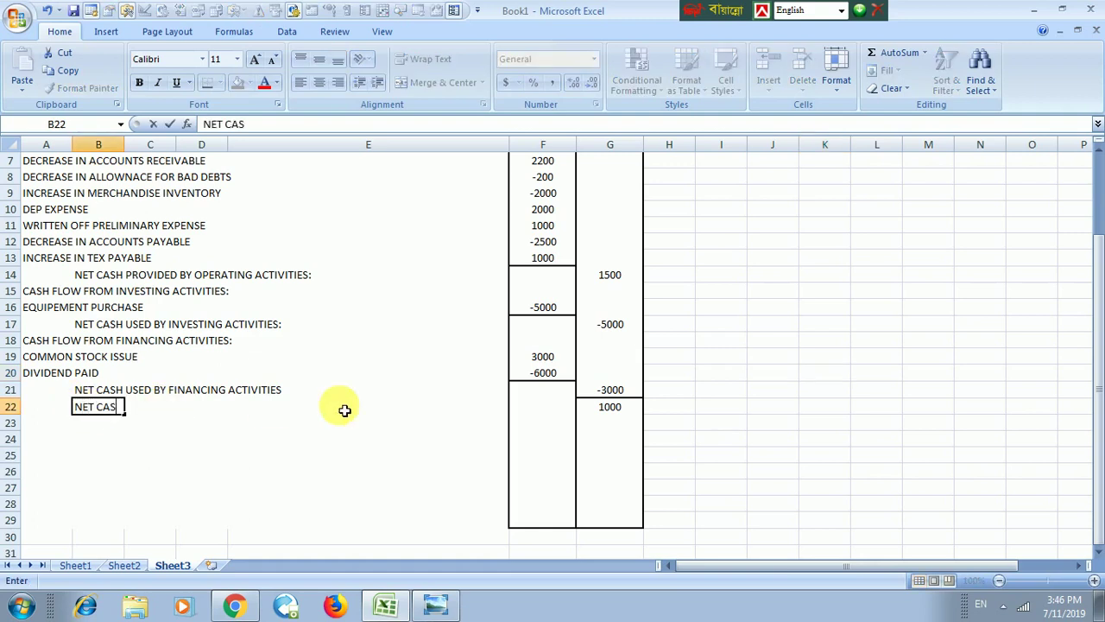
pyautogui.write('H INCREASE ')
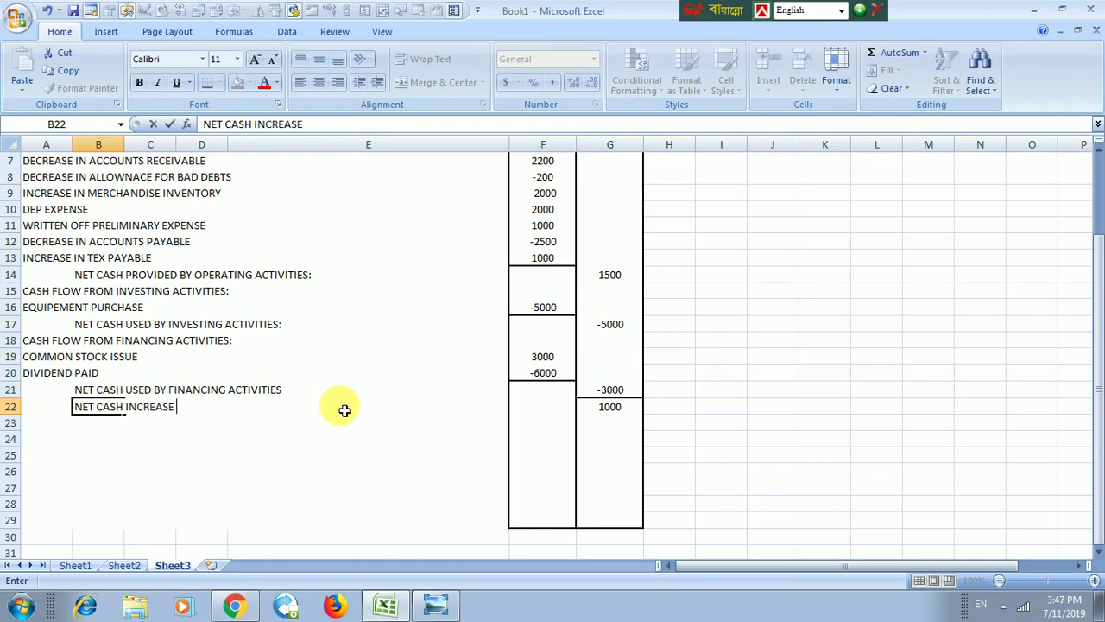
pyautogui.write('DURING THE')
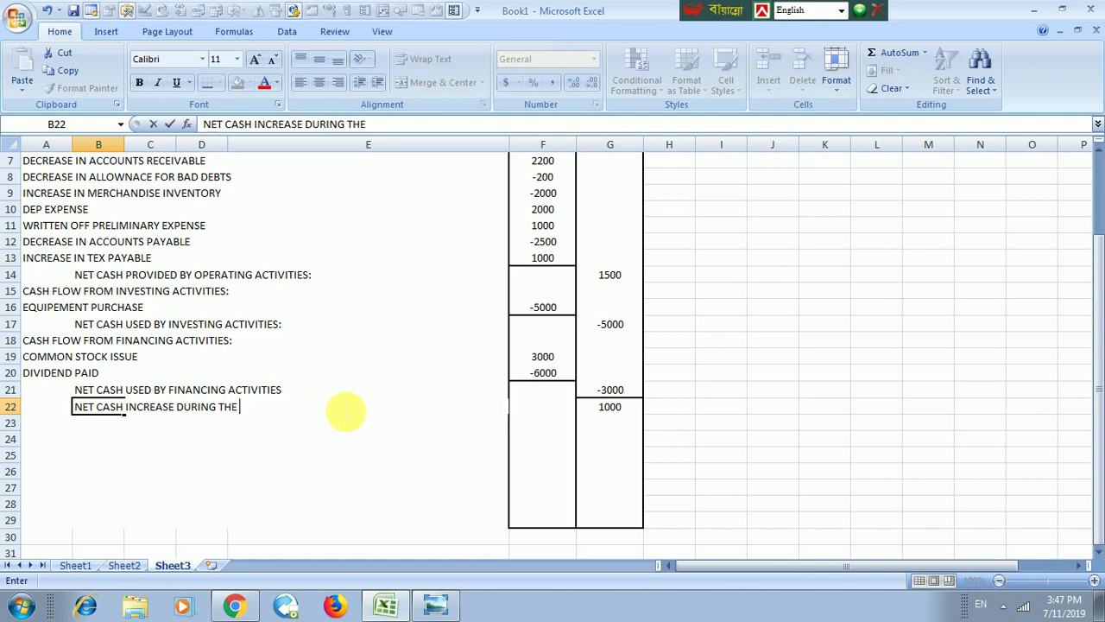
pyautogui.write(' YEAR')
pyautogui.click(613, 413)
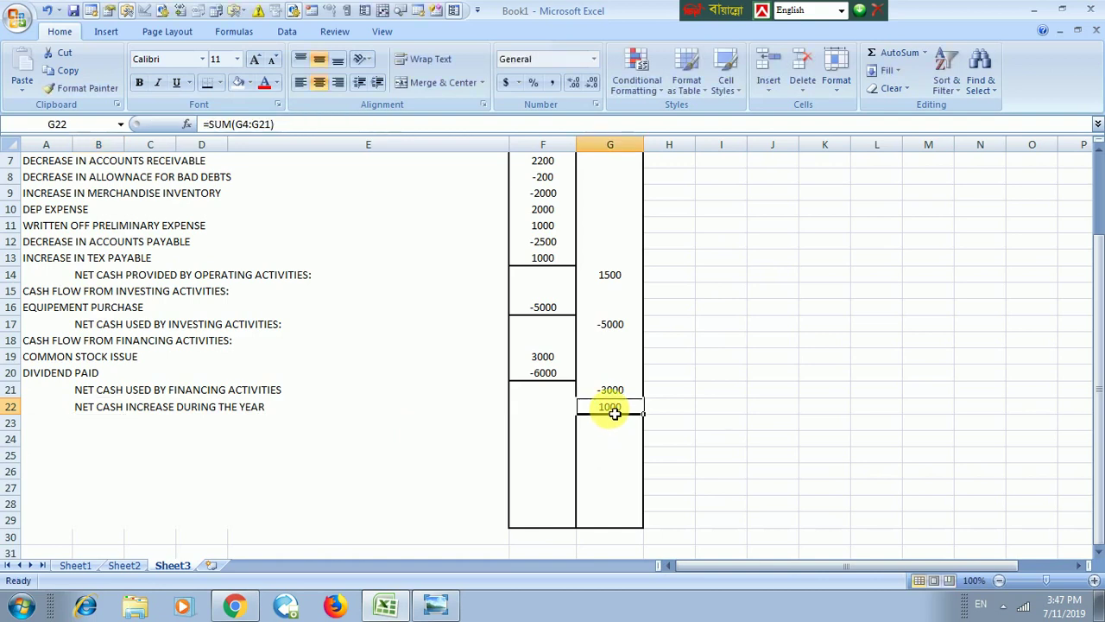
# Step: Check the 2010 cash balance in the problem image, and enter "(ADD0 OPENING BALANCE" in cell A23 with 3000 in cell G23
pyautogui.click(435, 604)
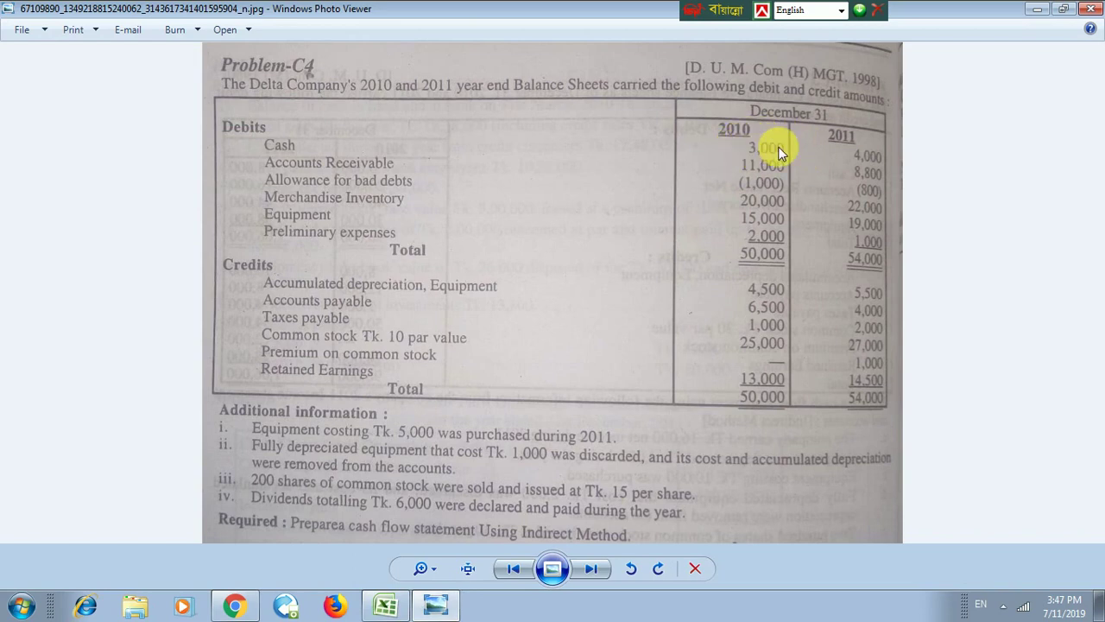
pyautogui.click(385, 606)
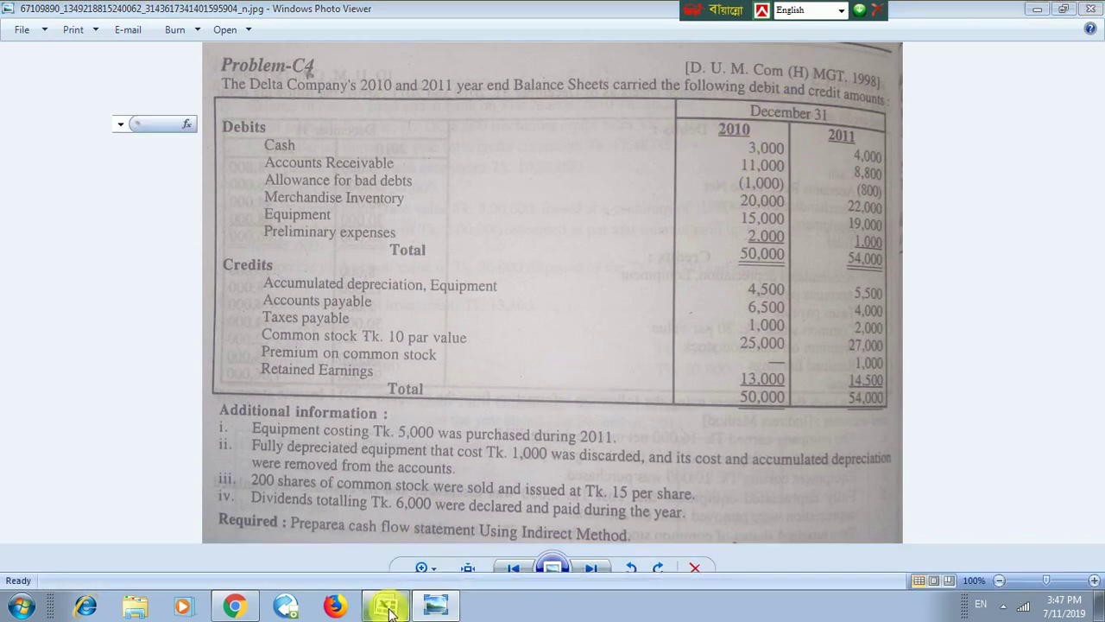
pyautogui.click(33, 423)
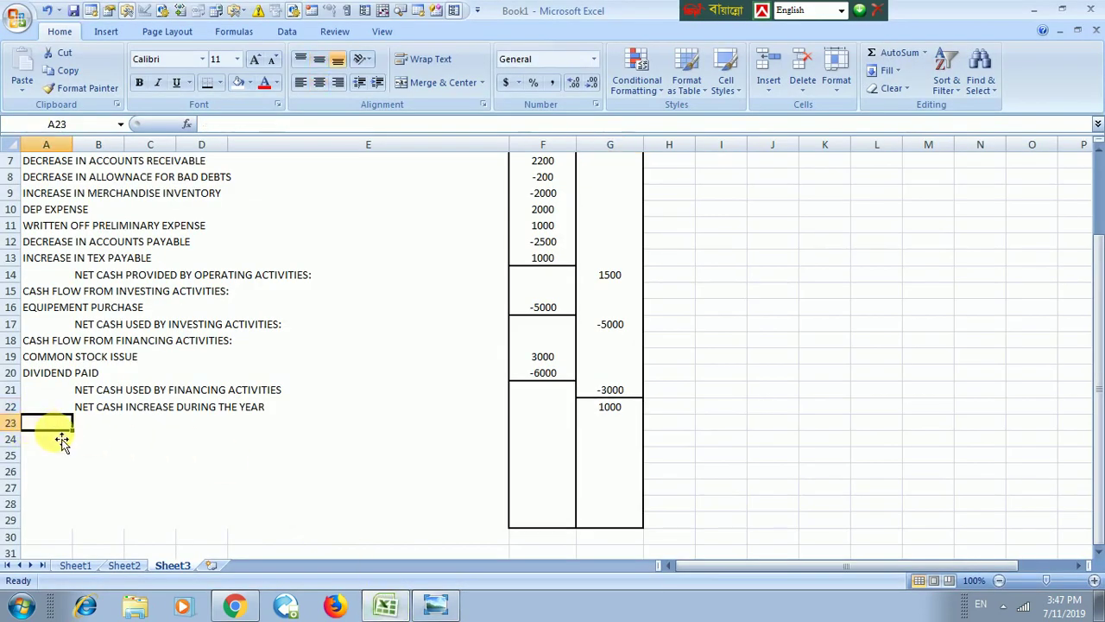
pyautogui.write('ASE ')
pyautogui.write('D')
pyautogui.press('BackSpace')
pyautogui.press('BackSpace')
pyautogui.press('BackSpace')
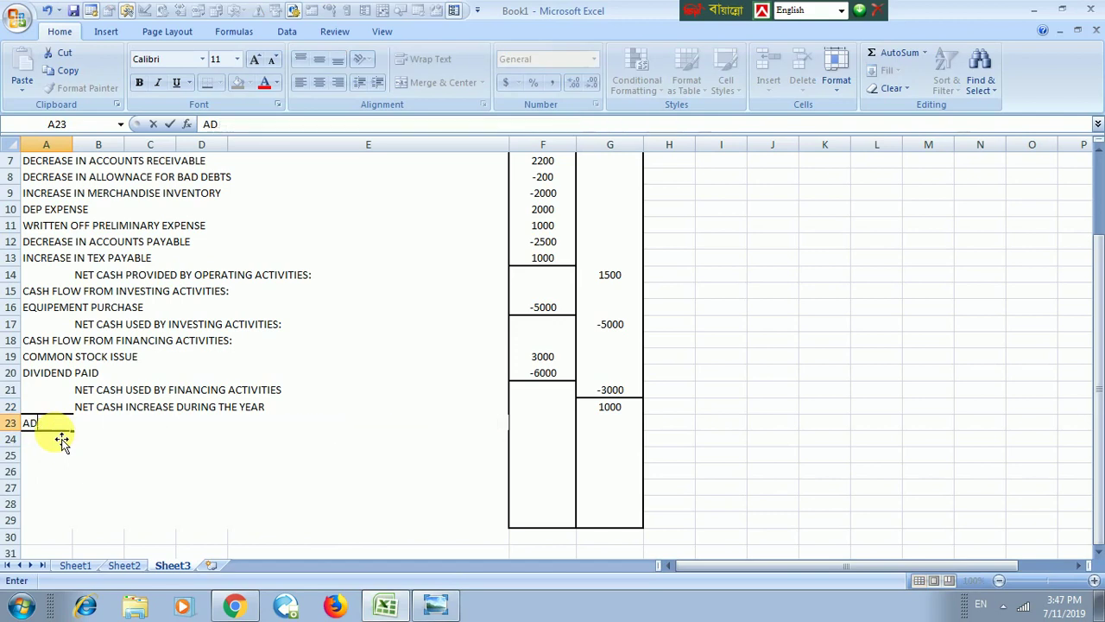
pyautogui.write('(ADD0 OPENING ')
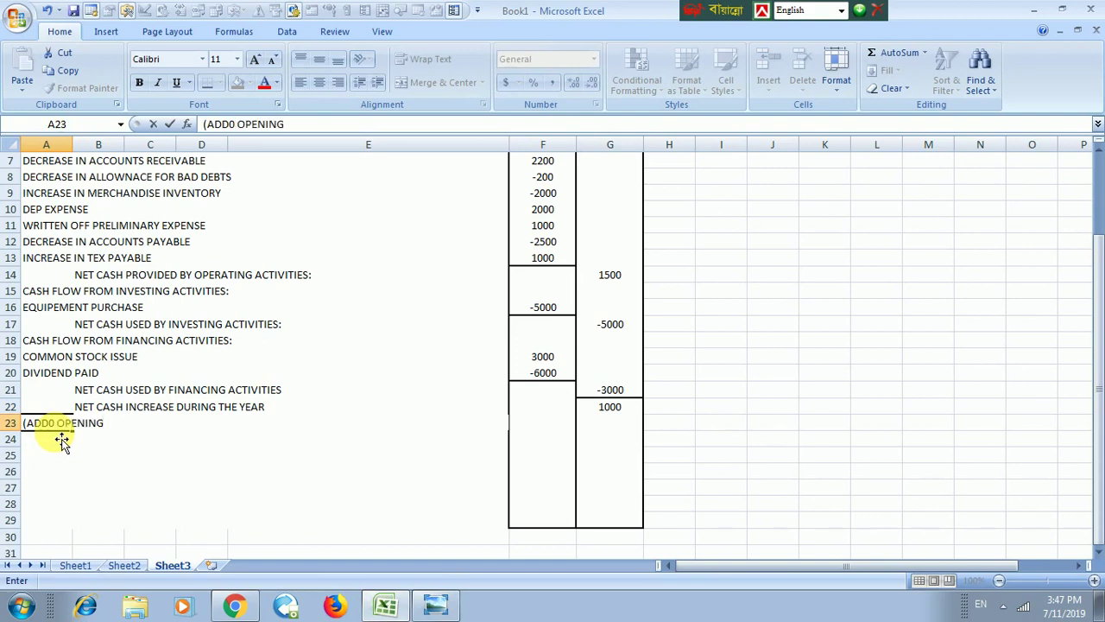
pyautogui.write('BALANCE')
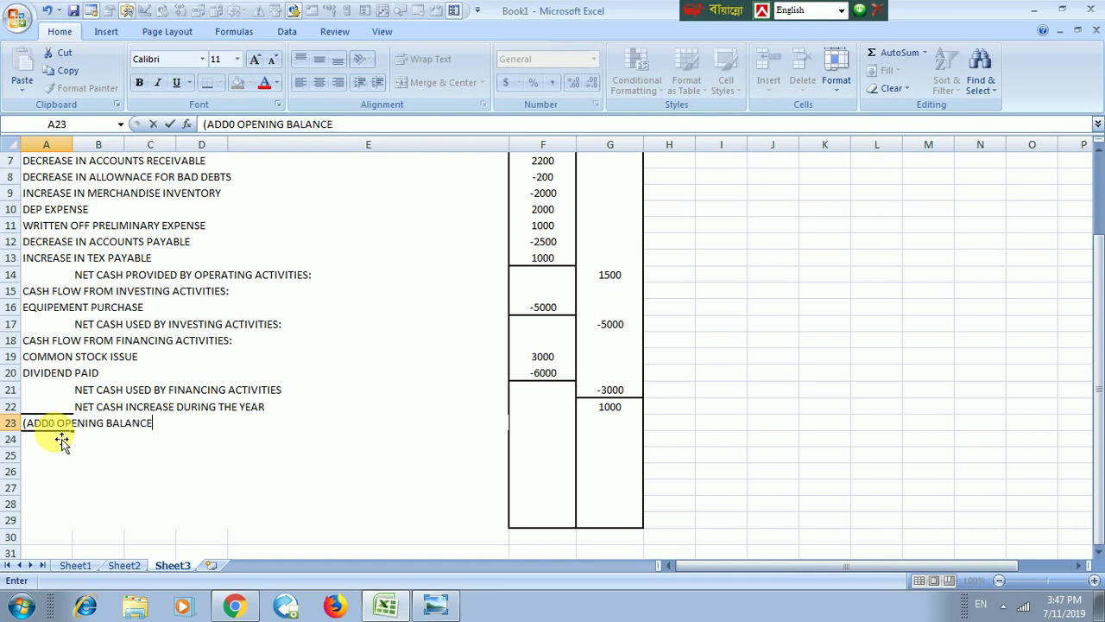
pyautogui.click(607, 428)
pyautogui.write('3000')
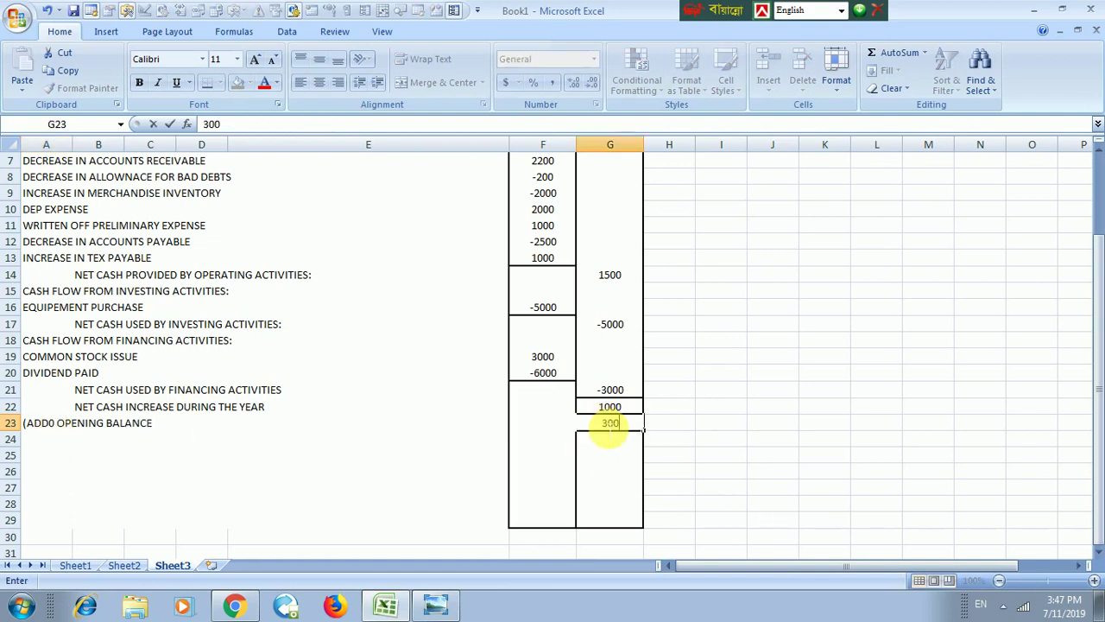
# Step: Total the net increase and opening balance in cell G24 with =SUM(G22:G23), and add a thick bottom border to cell G23
pyautogui.click(604, 443)
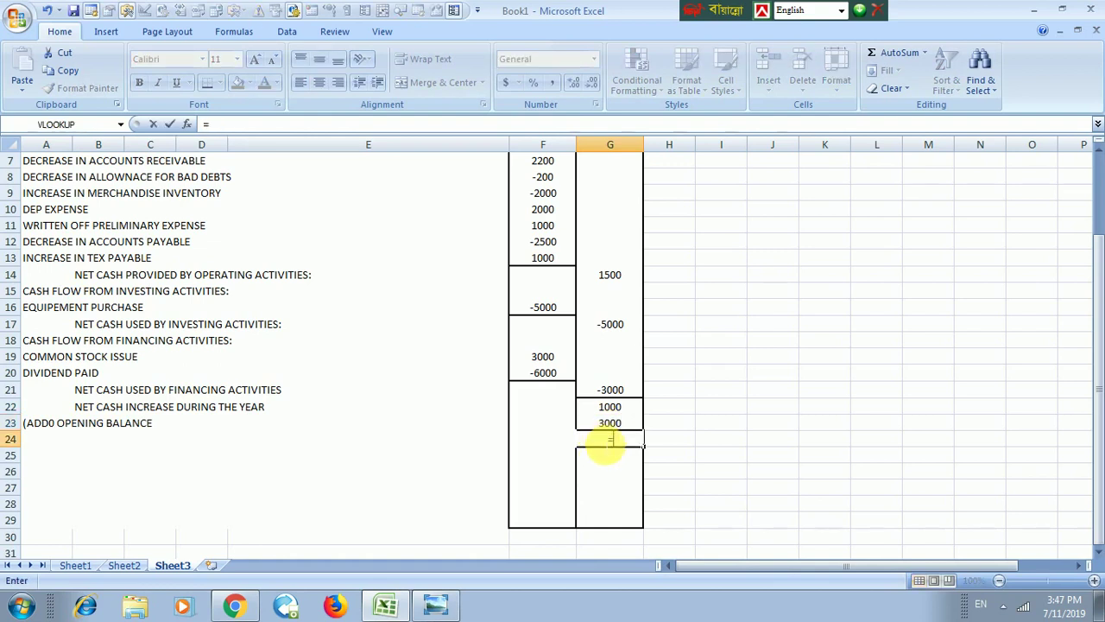
pyautogui.click(885, 52)
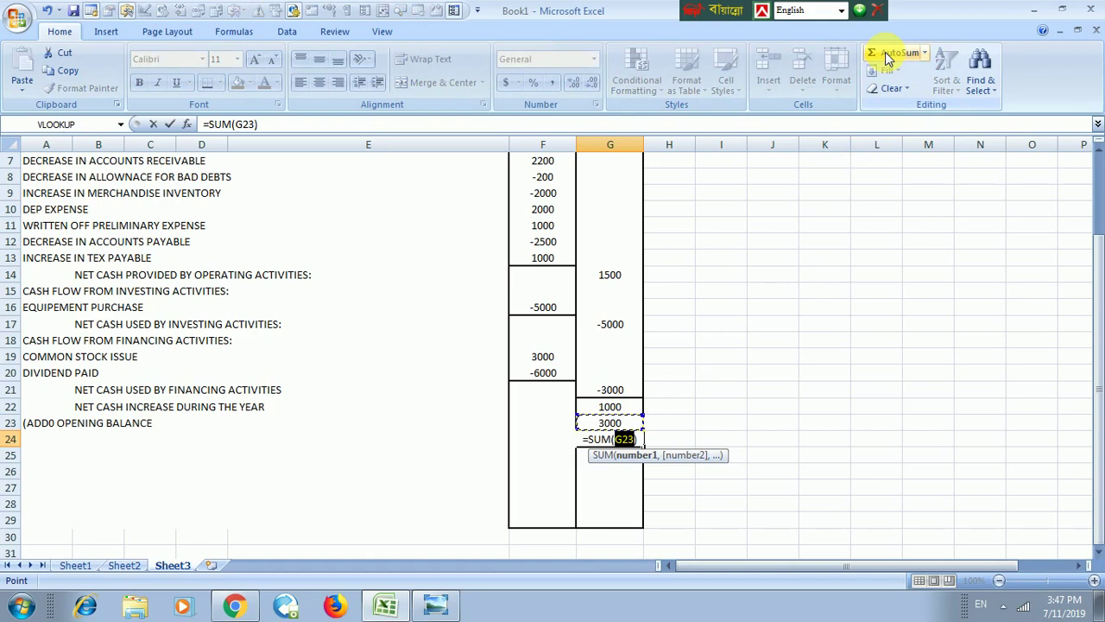
pyautogui.click(619, 410)
pyautogui.moveTo(618, 410); pyautogui.dragTo(615, 421)
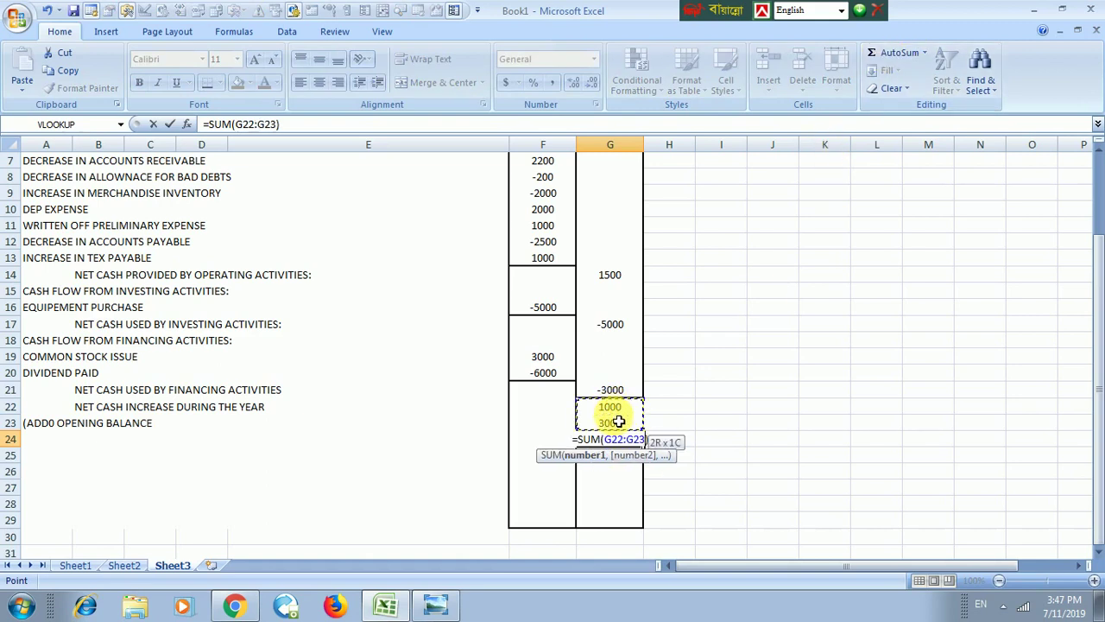
pyautogui.press('Return')
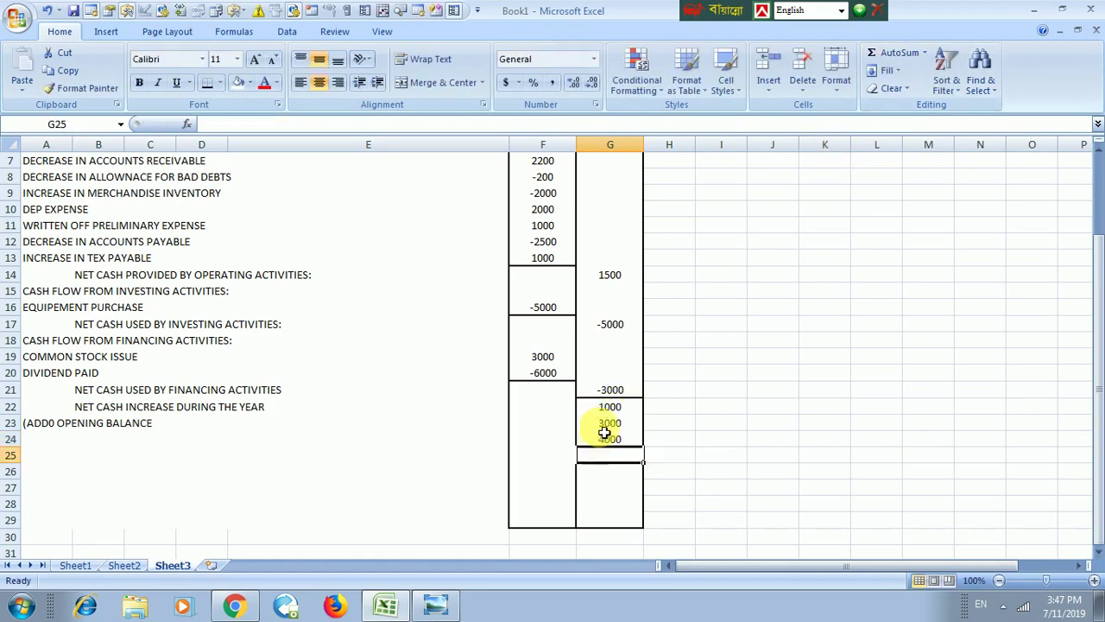
pyautogui.click(610, 423)
pyautogui.click(206, 83)
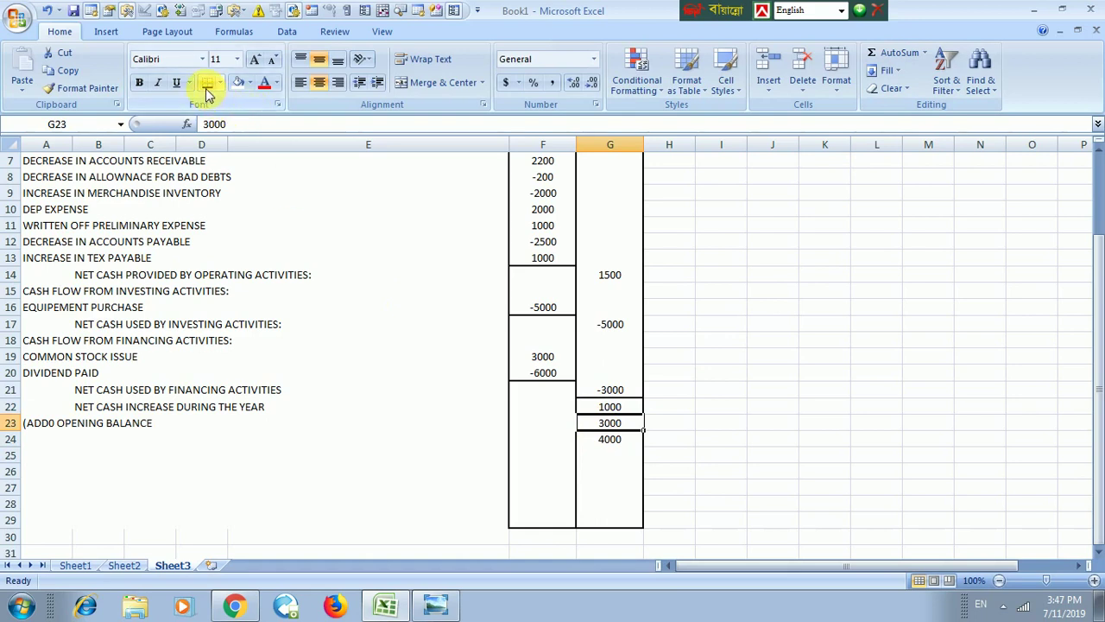
# Step: Add a bottom double border to cell G24 under the final cash total
pyautogui.click(773, 355)
pyautogui.click(607, 442)
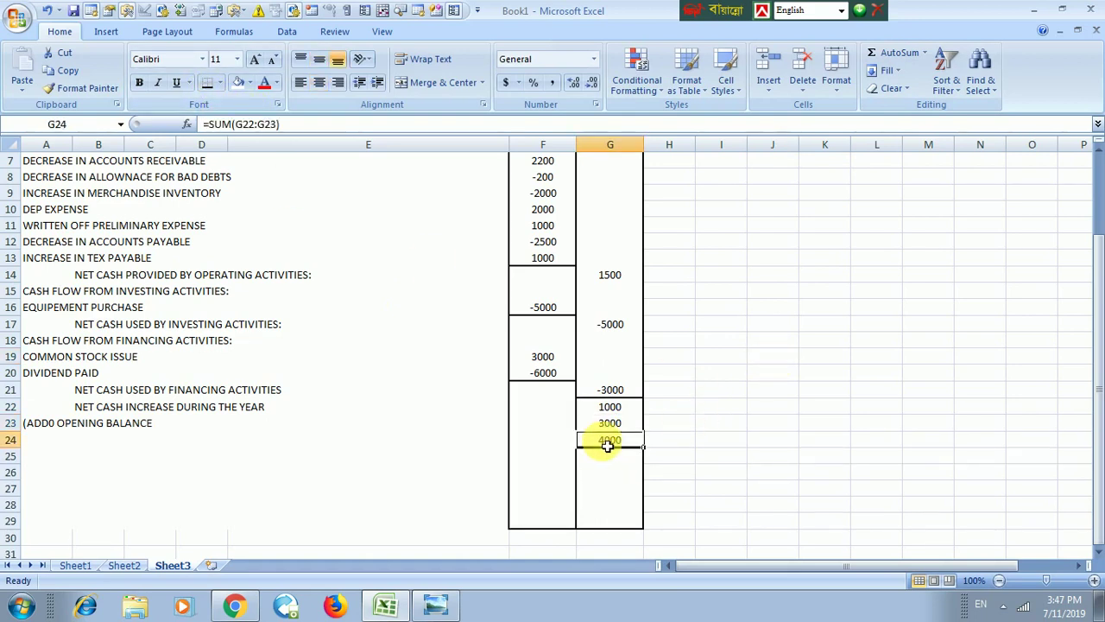
pyautogui.click(219, 83)
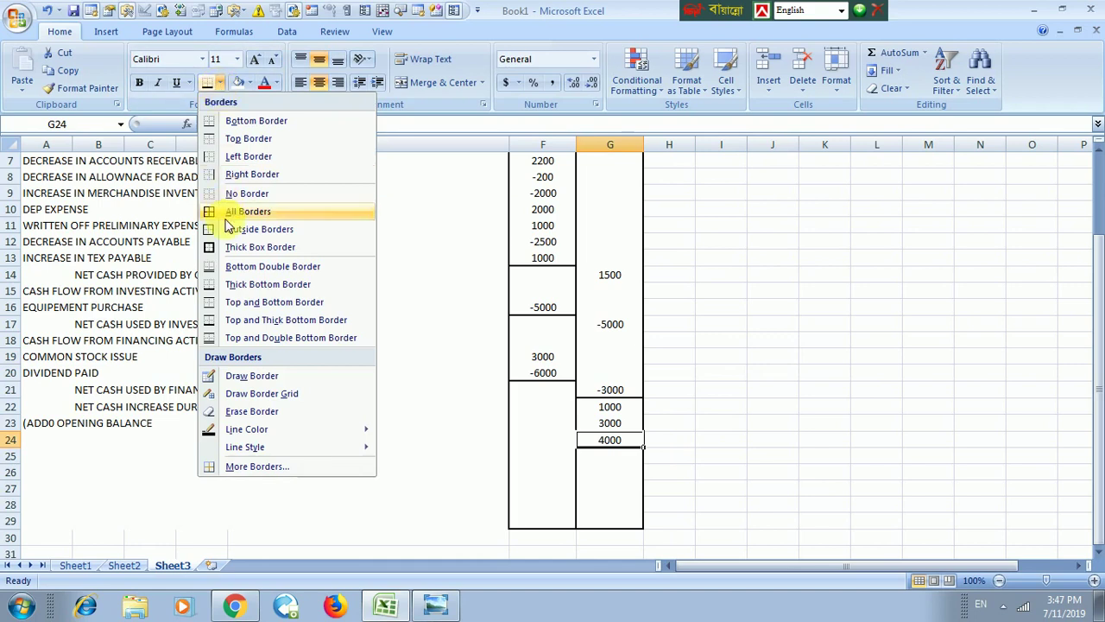
pyautogui.click(217, 266)
pyautogui.click(860, 456)
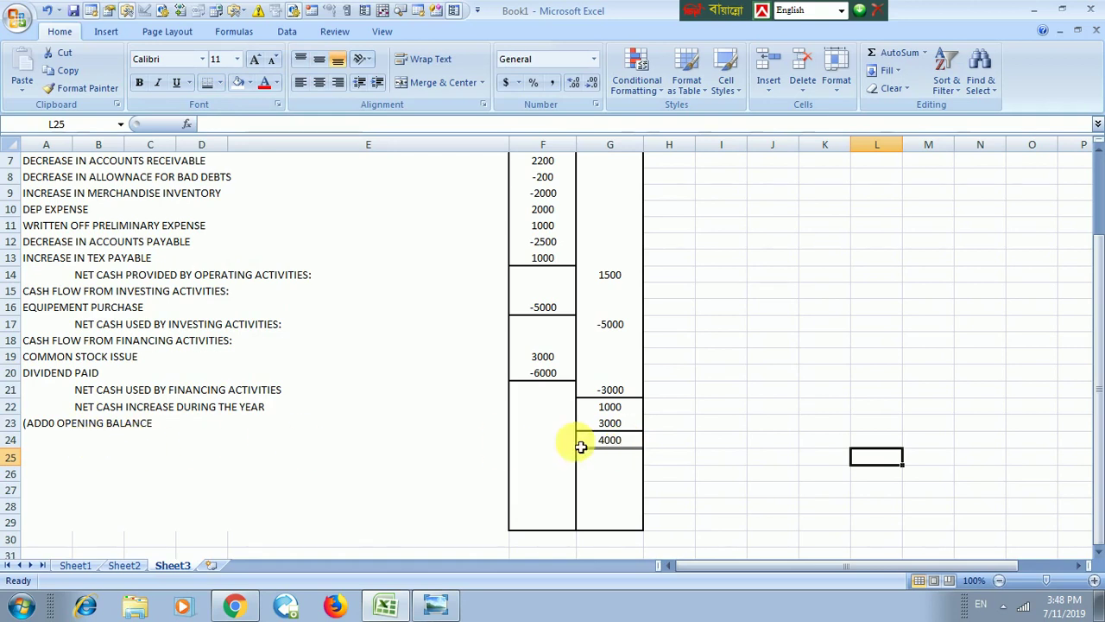
# Step: Enter the label "CLOSING BALANCE" in cell E24
pyautogui.click(339, 456)
pyautogui.click(344, 444)
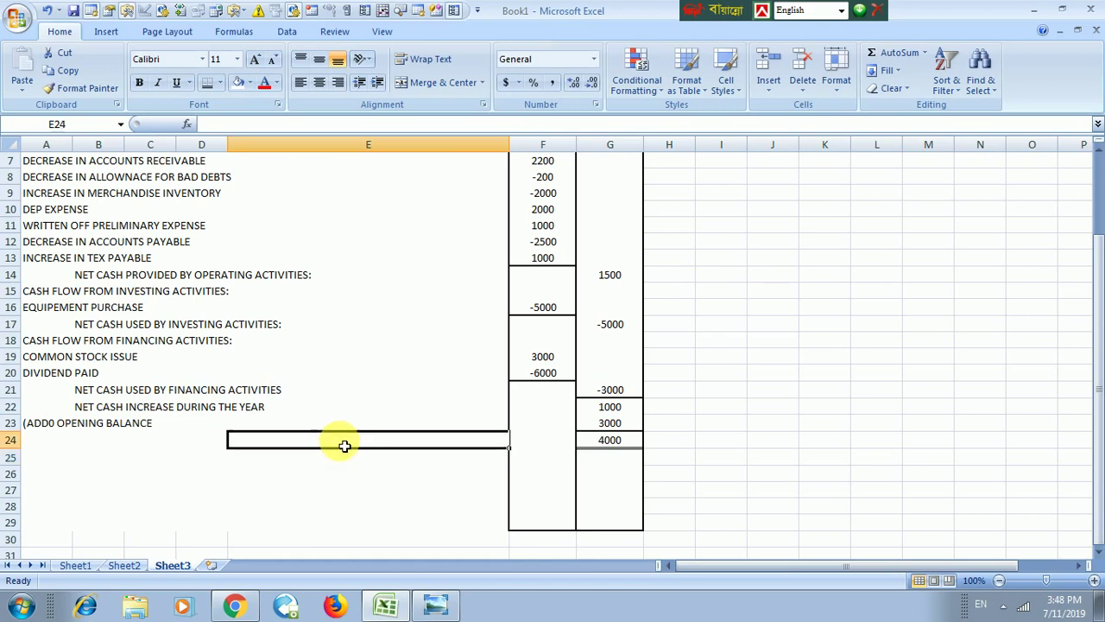
pyautogui.write('CL')
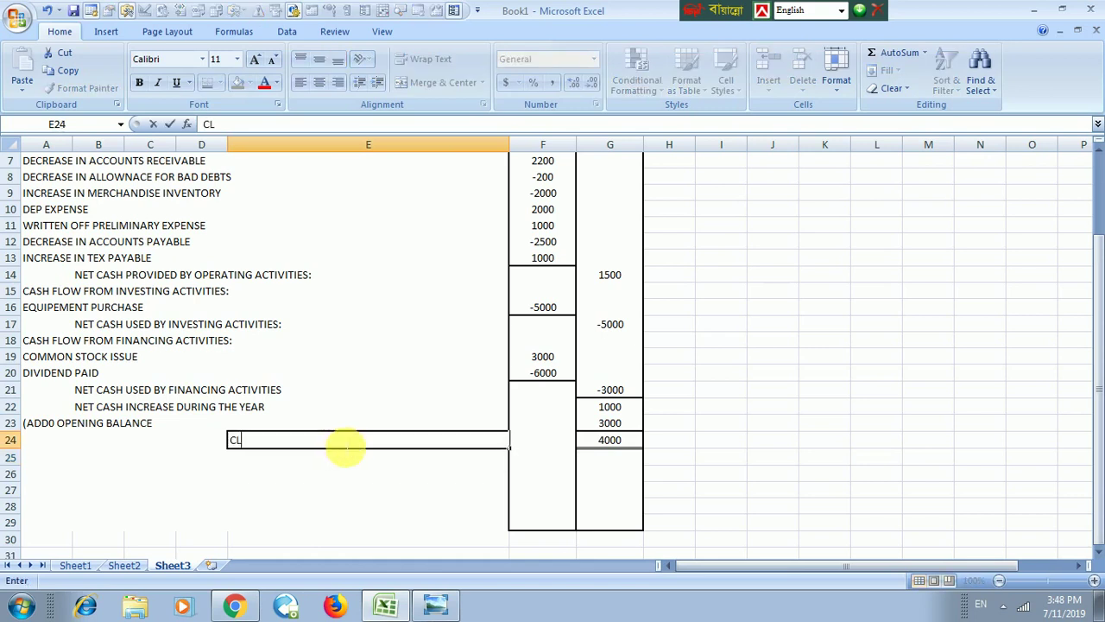
pyautogui.write('OSING BALAN')
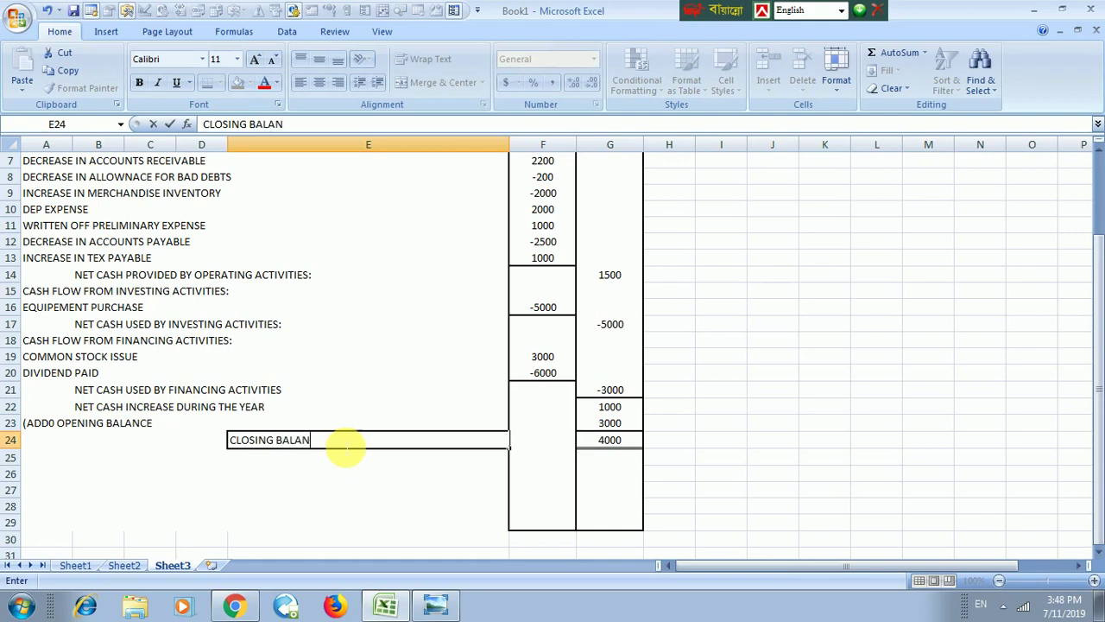
pyautogui.write('CE')
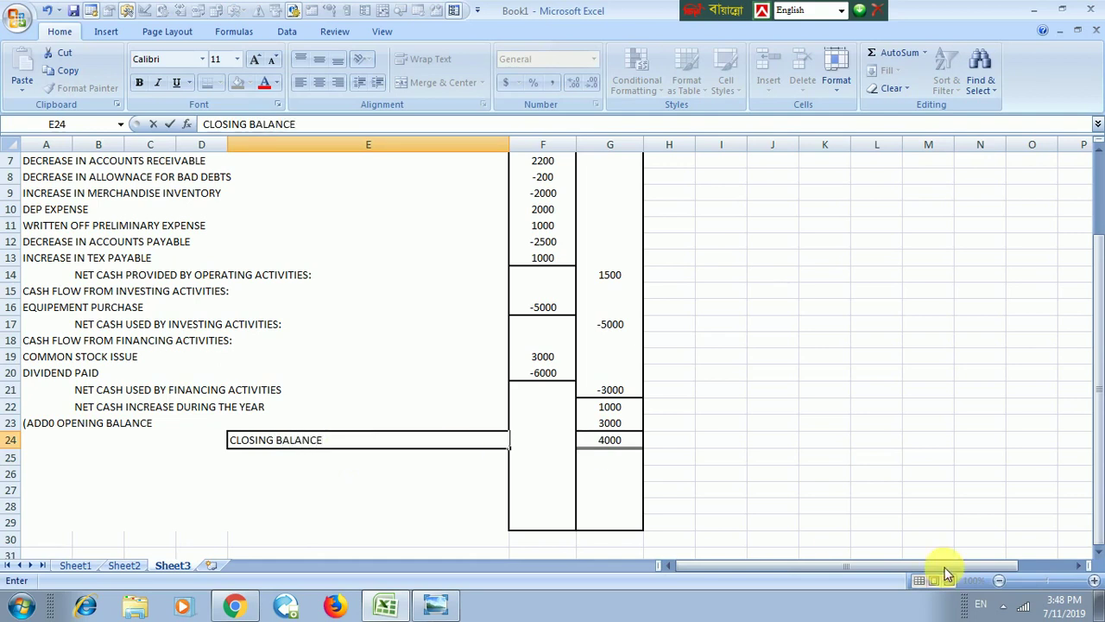
pyautogui.click(673, 406)
# Step: Make the closing balance label in E24 and its total in G24 bold
pyautogui.click(242, 444)
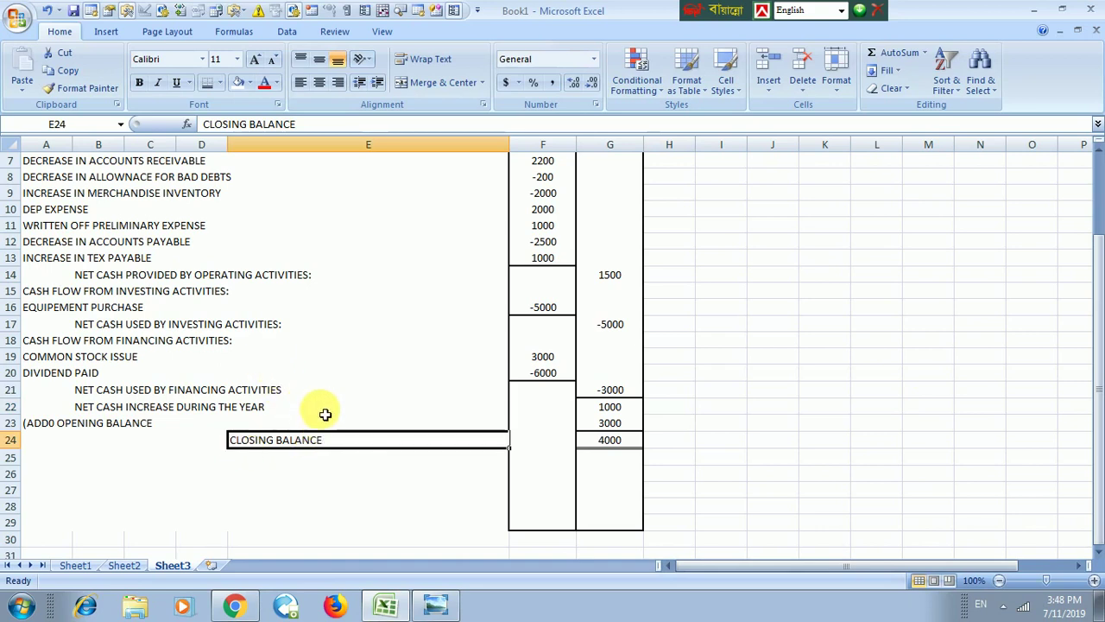
pyautogui.click(139, 82)
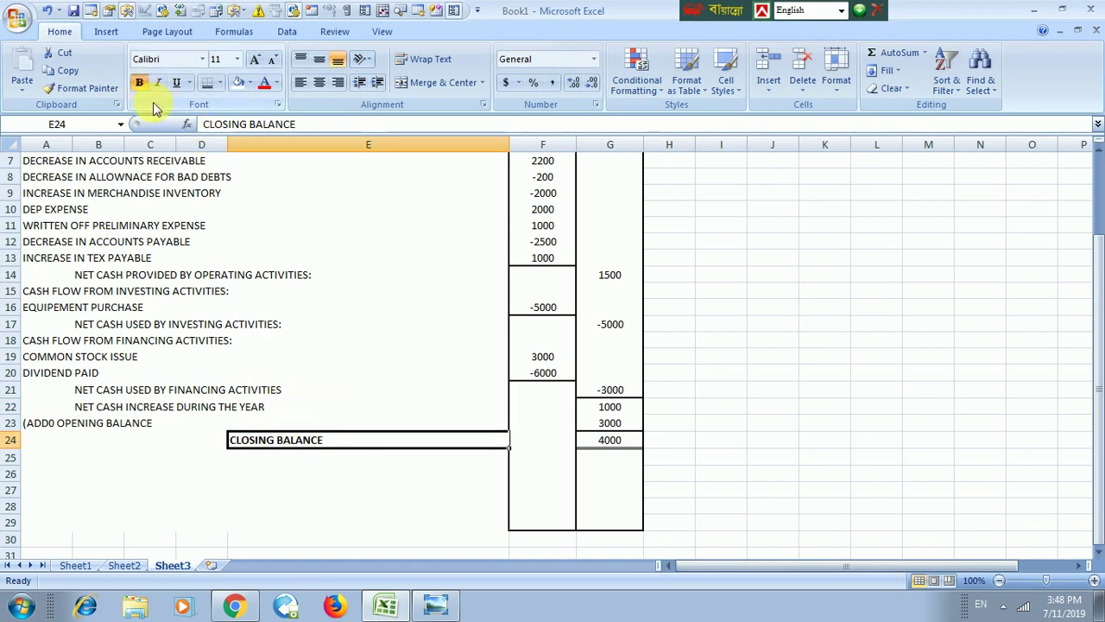
pyautogui.click(619, 445)
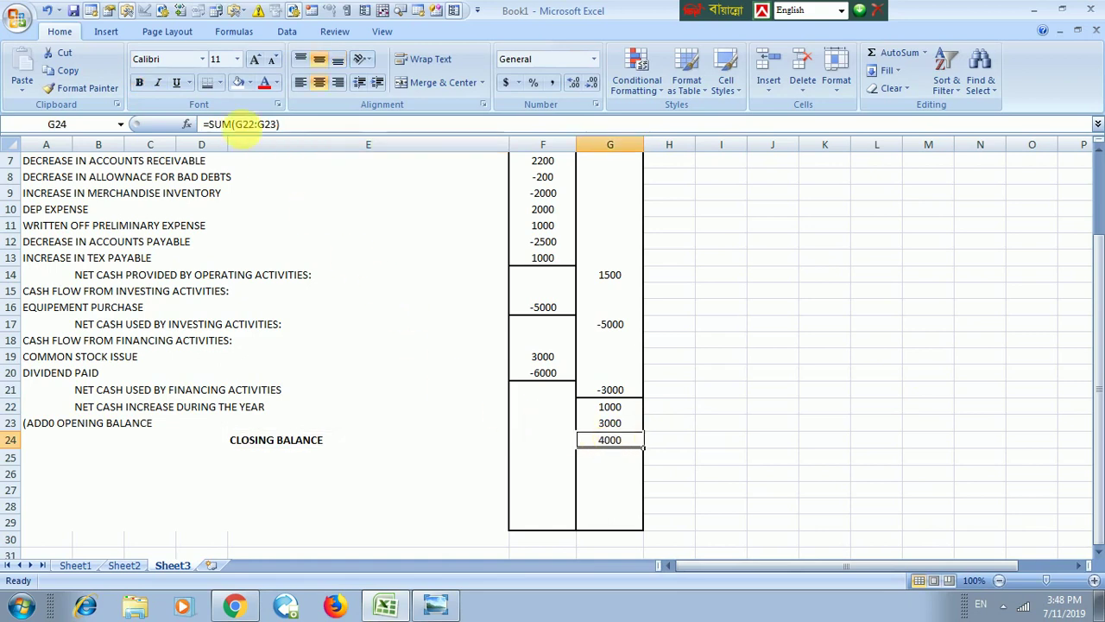
pyautogui.click(138, 83)
pyautogui.click(876, 356)
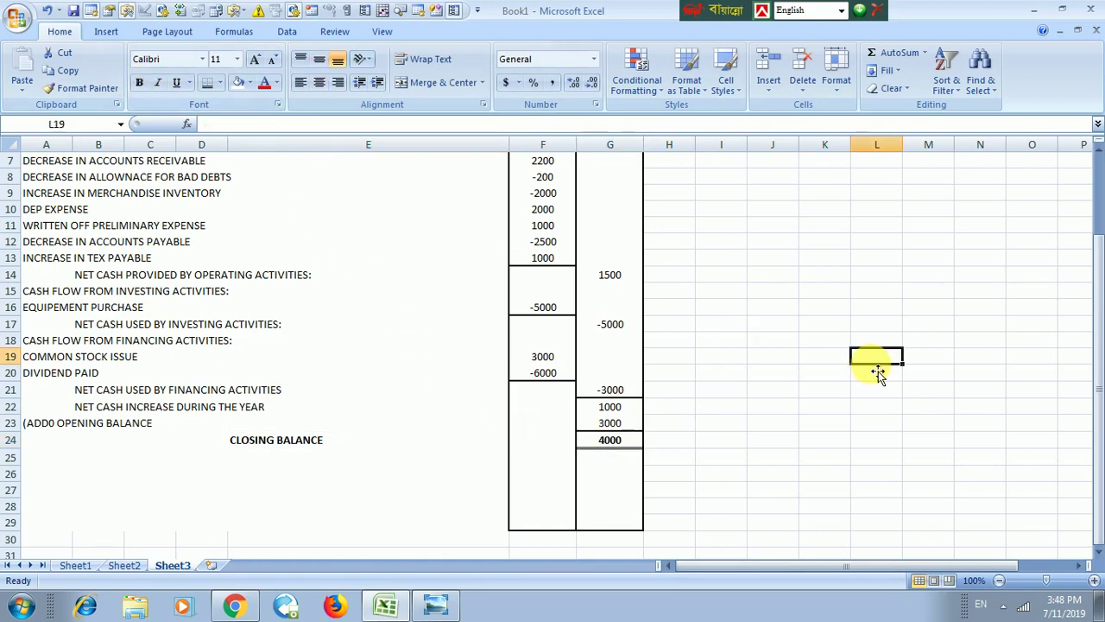
# Step: Compare the closing balance in G24 with the 2011 cash amount in the problem image, and return to the worksheet
pyautogui.scroll(2, 878, 371)
pyautogui.scroll(-3, 879, 371)
pyautogui.scroll(-2, 877, 373)
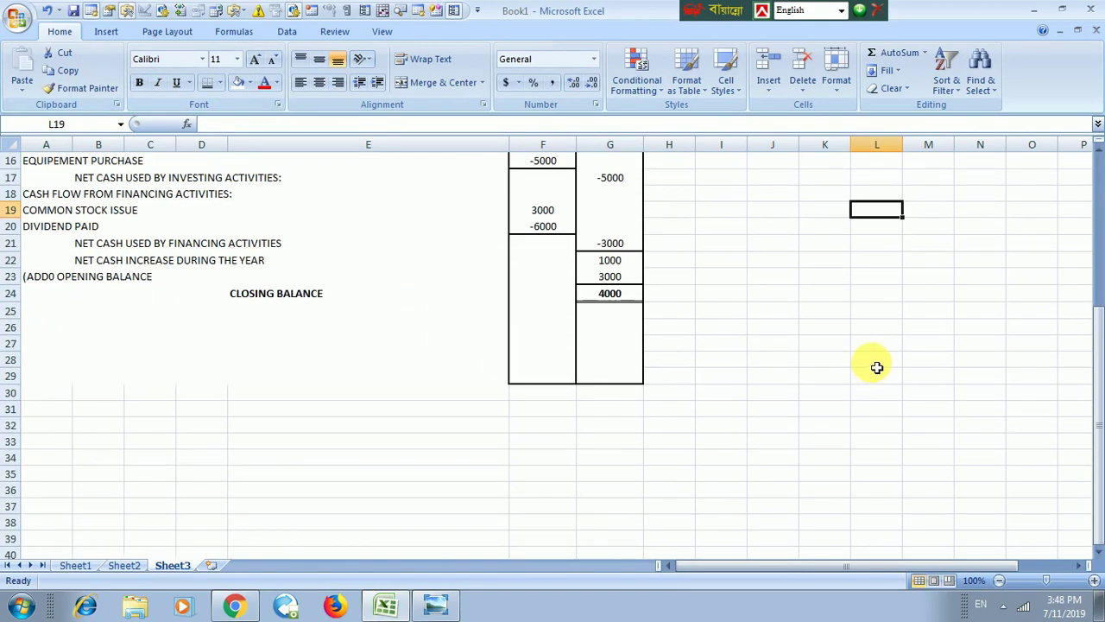
pyautogui.click(610, 294)
pyautogui.click(436, 605)
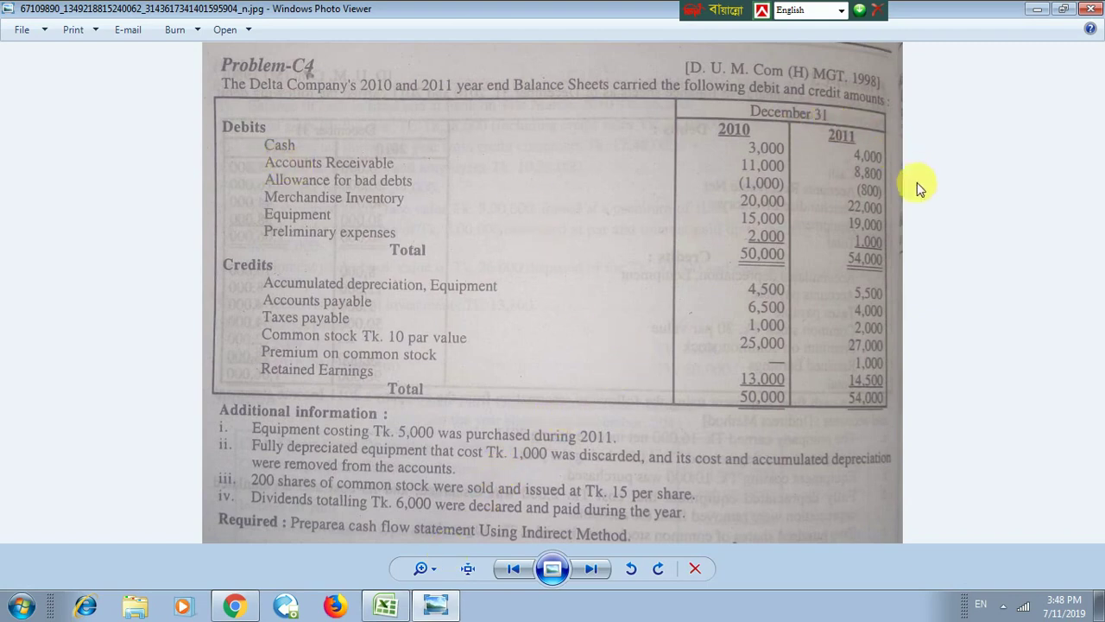
pyautogui.click(429, 602)
pyautogui.click(429, 602)
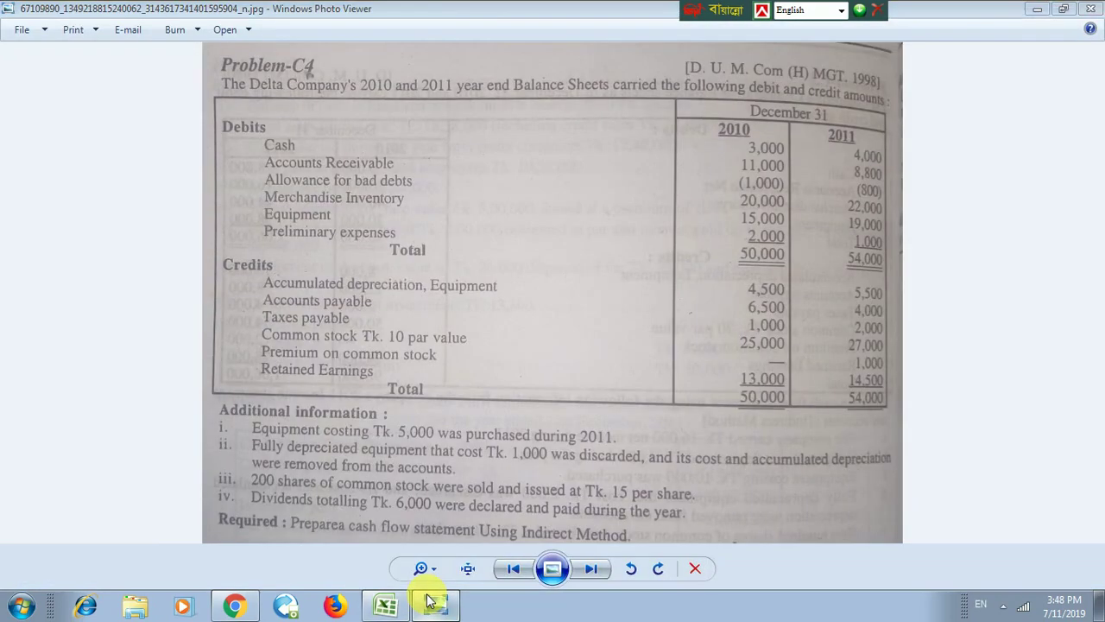
pyautogui.click(432, 601)
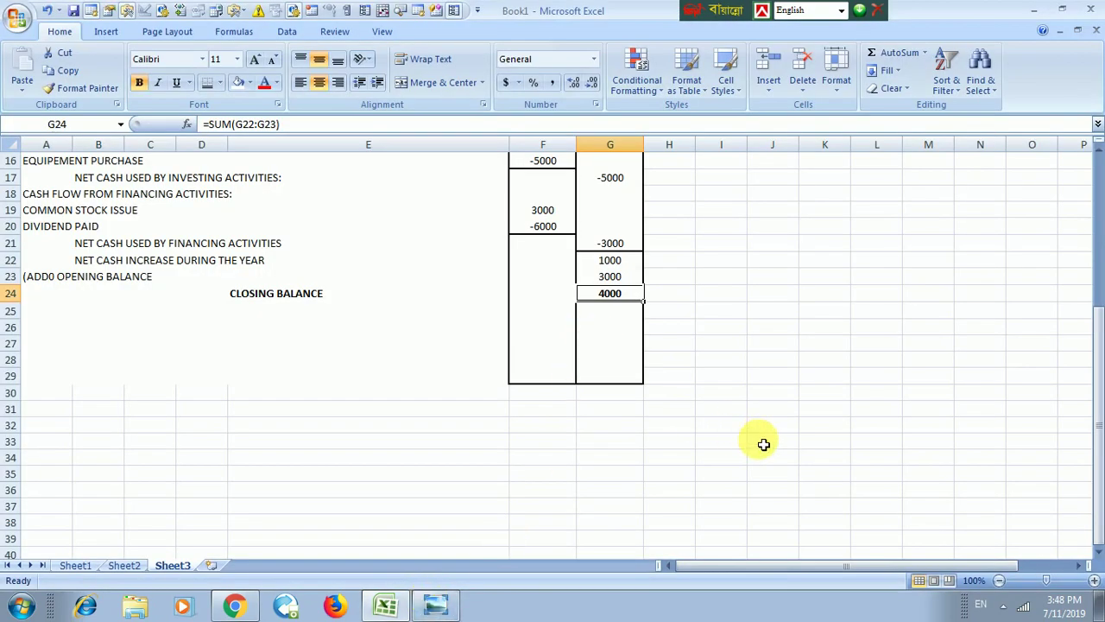
# Step: Apply a thick box border around the statement body in A4:G25
pyautogui.scroll(5, 764, 444)
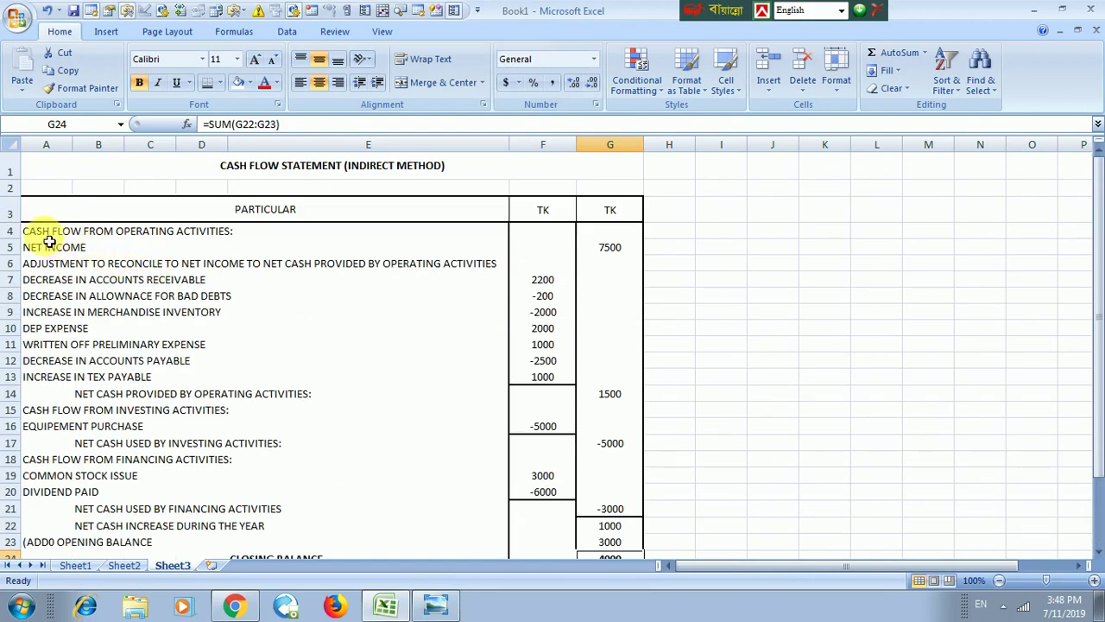
pyautogui.moveTo(45, 231); pyautogui.dragTo(597, 501)
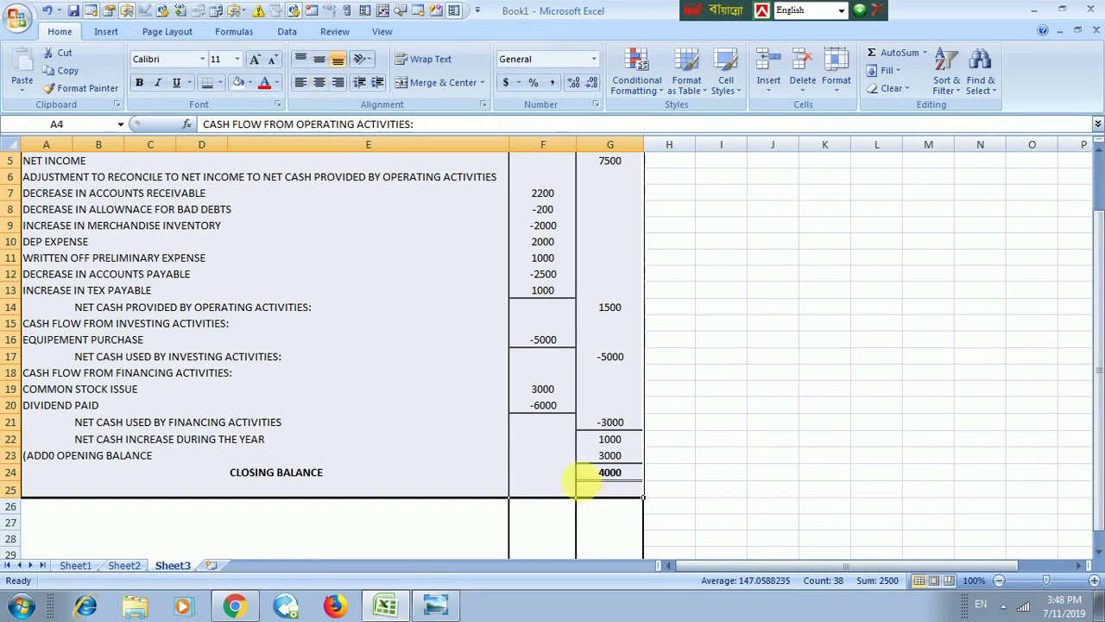
pyautogui.click(220, 83)
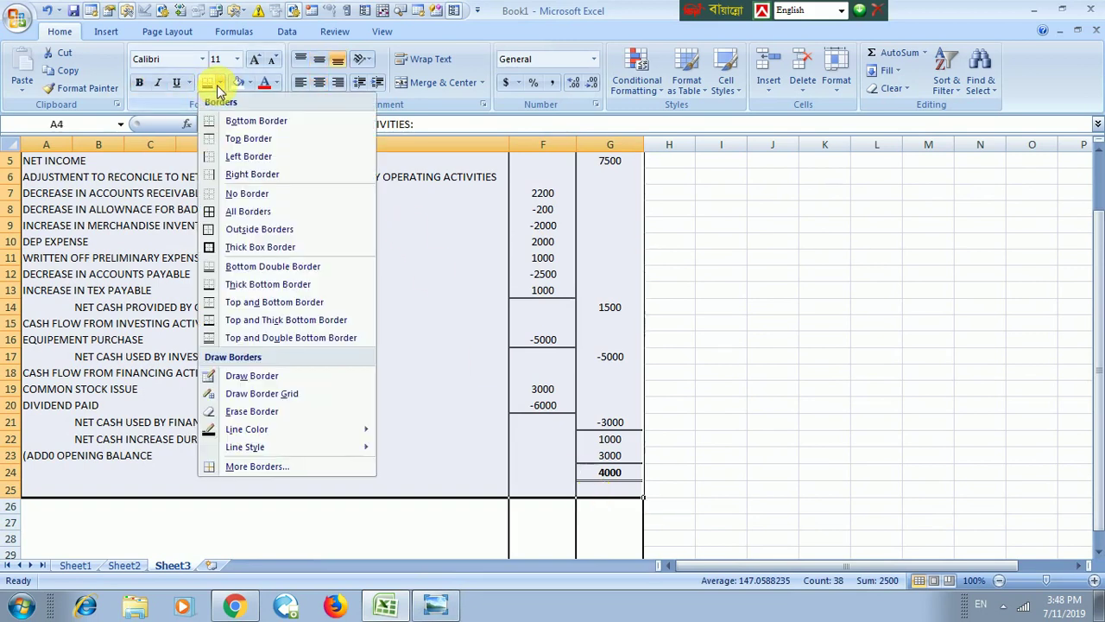
pyautogui.click(212, 248)
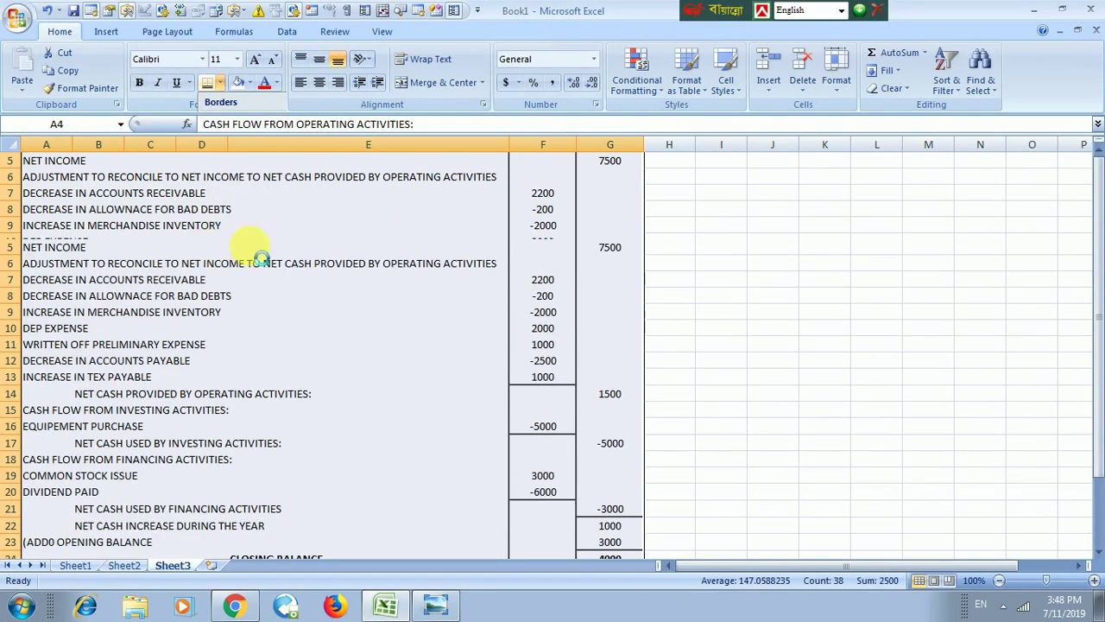
pyautogui.click(779, 314)
# Step: Review the cash flow statement from its title down to the closing balance, dismissing the browser notification
pyautogui.scroll(-4, 785, 316)
pyautogui.scroll(-2, 785, 316)
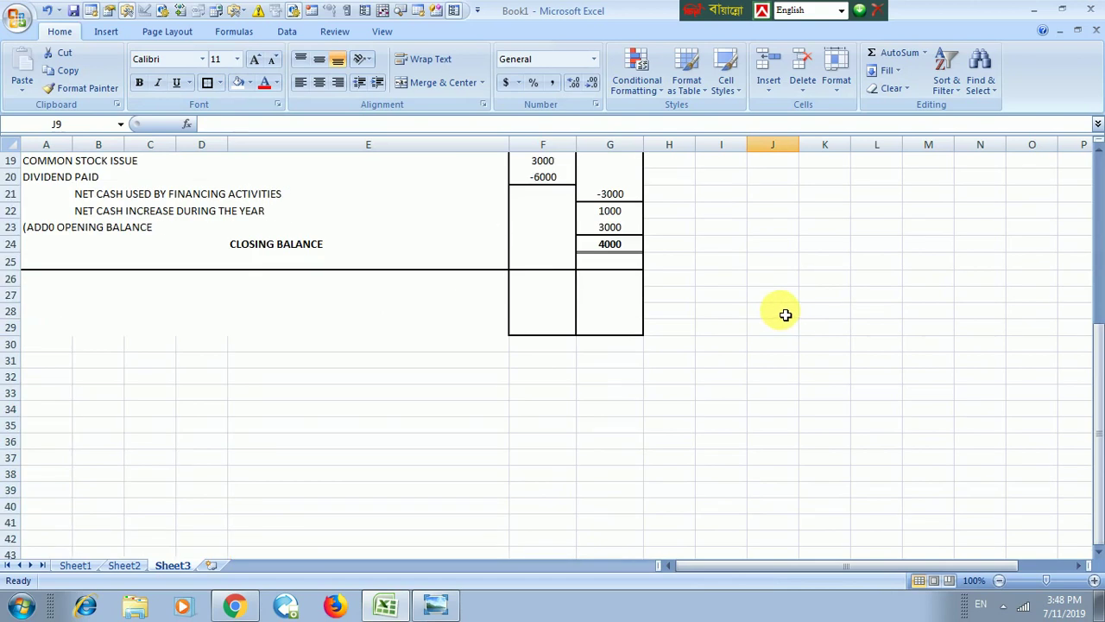
pyautogui.scroll(3, 785, 316)
pyautogui.scroll(3, 785, 315)
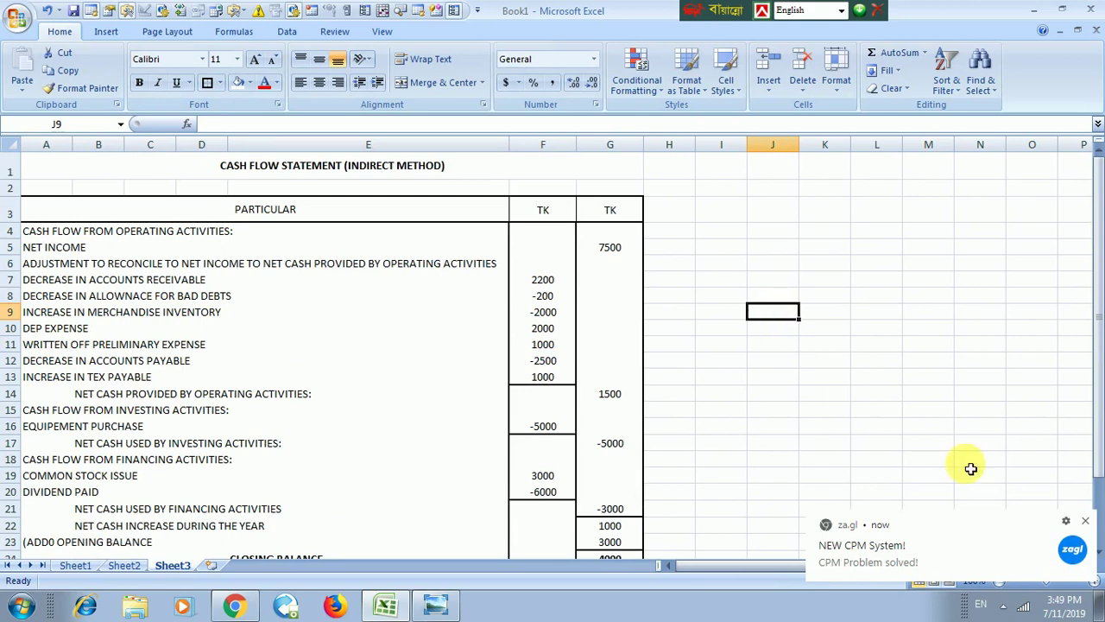
pyautogui.click(1089, 524)
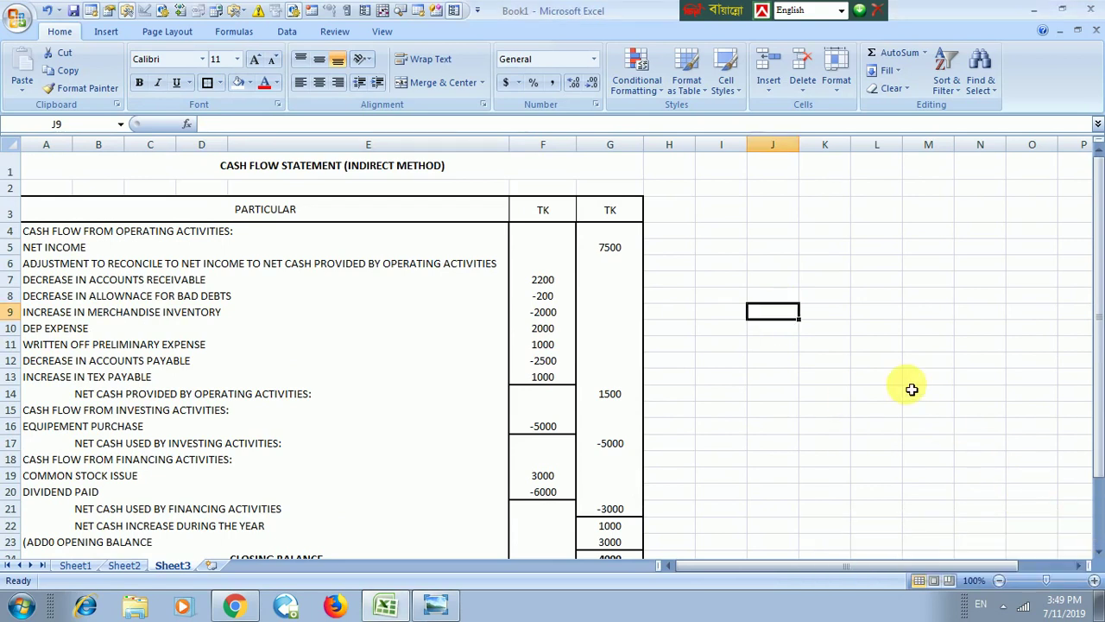
pyautogui.scroll(-3, 912, 390)
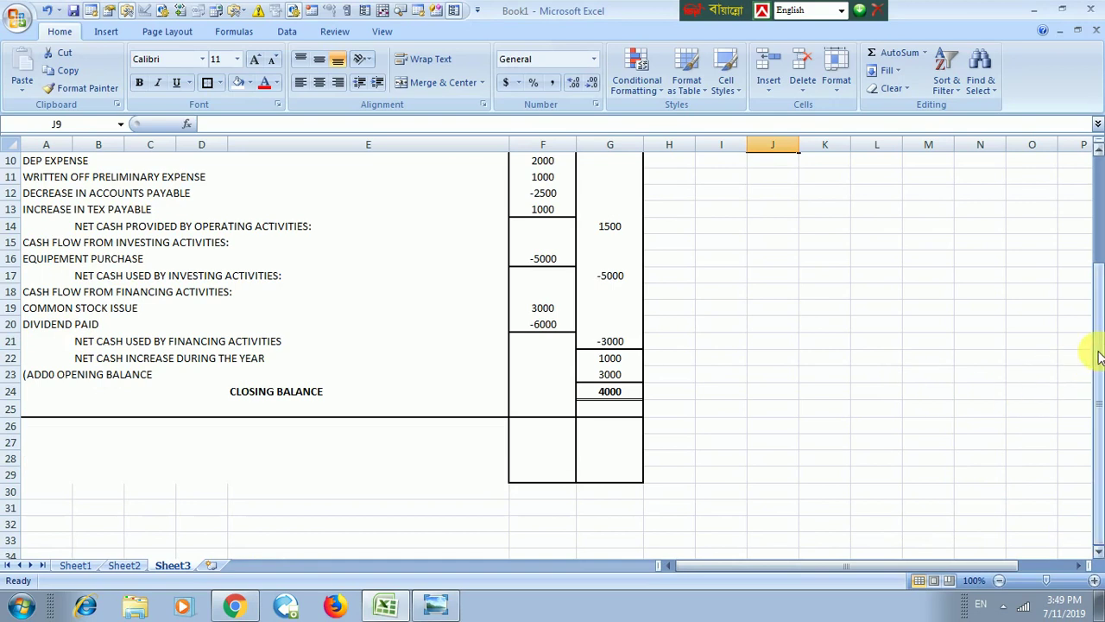
pyautogui.moveTo(1099, 358); pyautogui.dragTo(1099, 213)
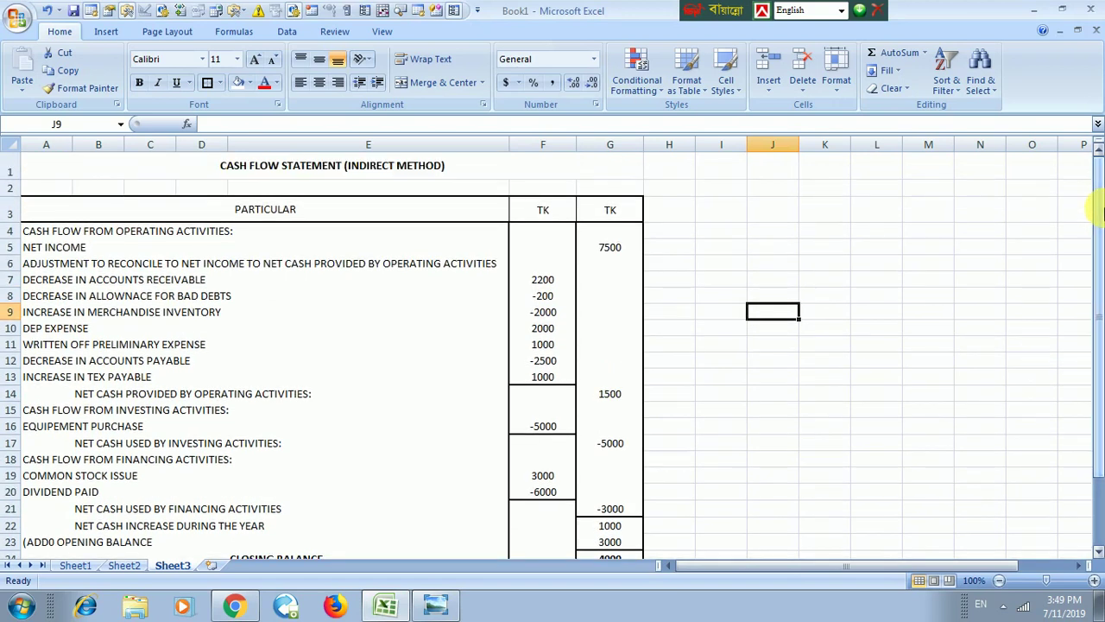